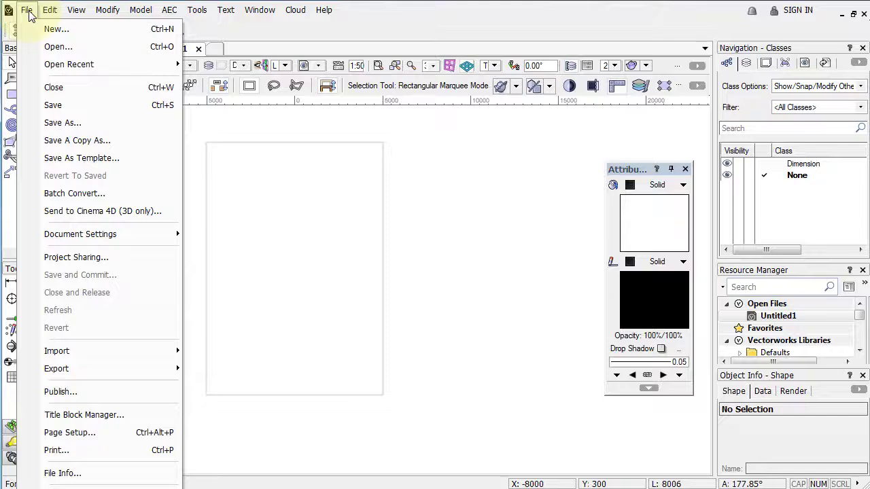
Step: Open the drawing units from the document setup and set the length units to Meters
mouse_move(102, 234)
left_click(247, 302)
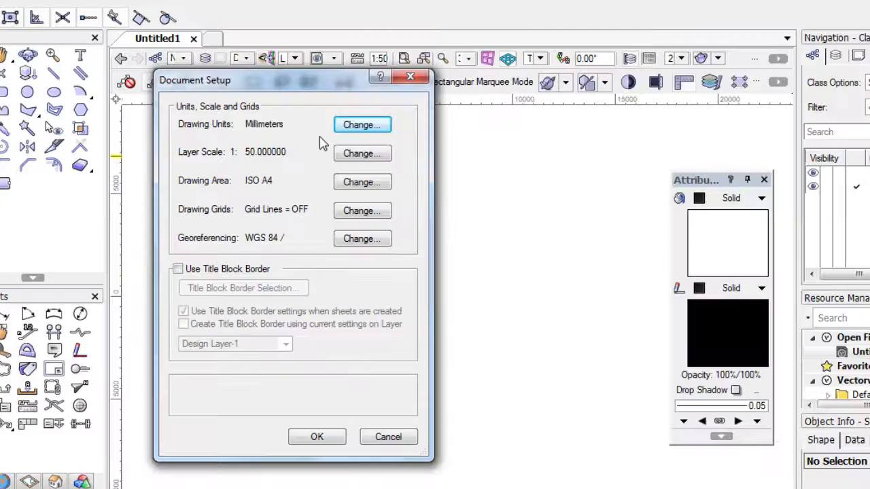
left_click(363, 125)
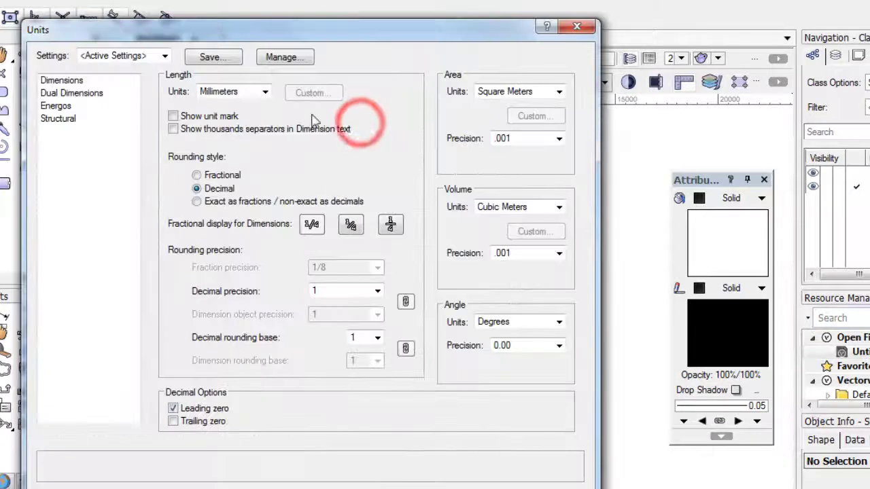
left_click(264, 91)
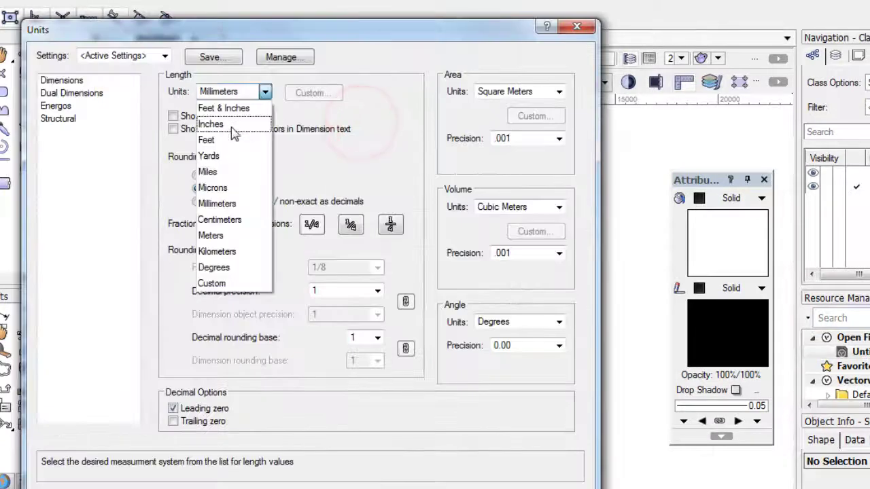
left_click(228, 235)
Step: Set the dual dimension length units to Millimeters
left_click(97, 97)
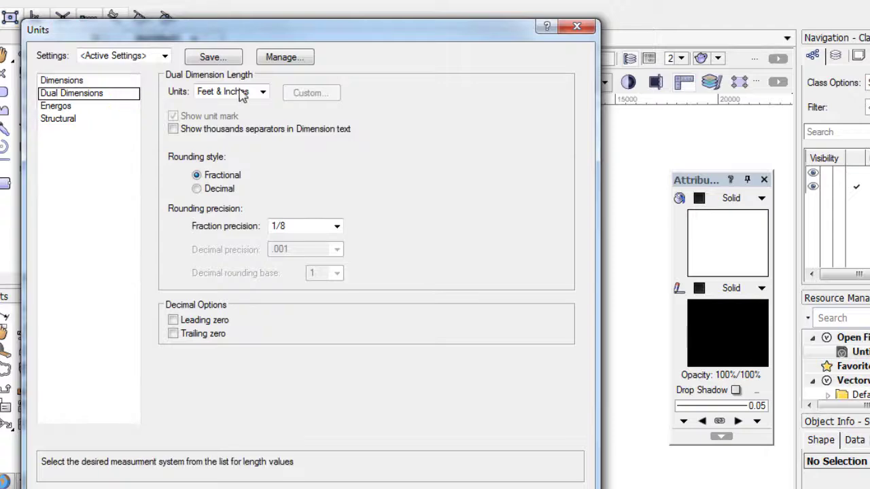
left_click(261, 92)
left_click(216, 203)
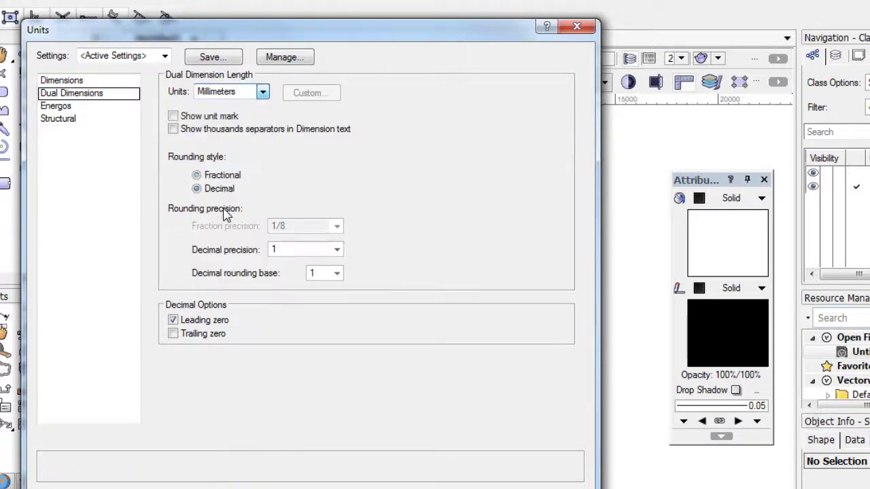
Step: For the primary dimensions, enable the unit mark, thousands separators in dimension text and trailing zeros
left_click(95, 82)
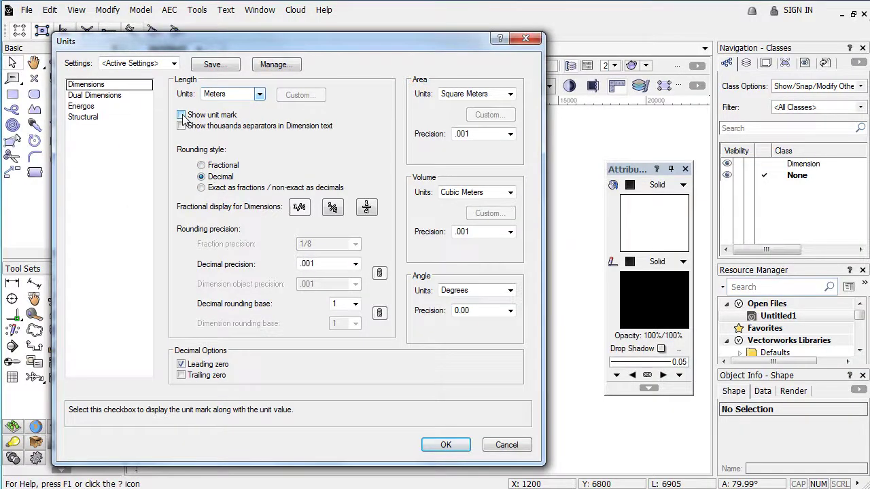
left_click(181, 127)
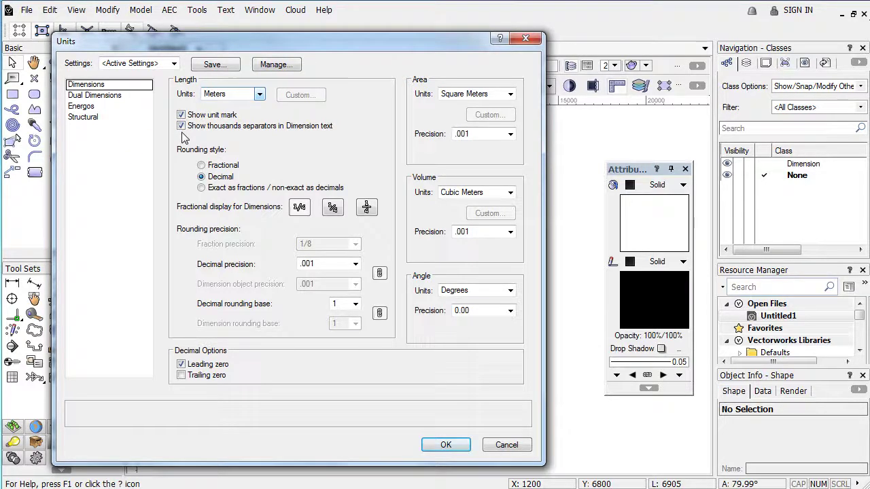
left_click(182, 375)
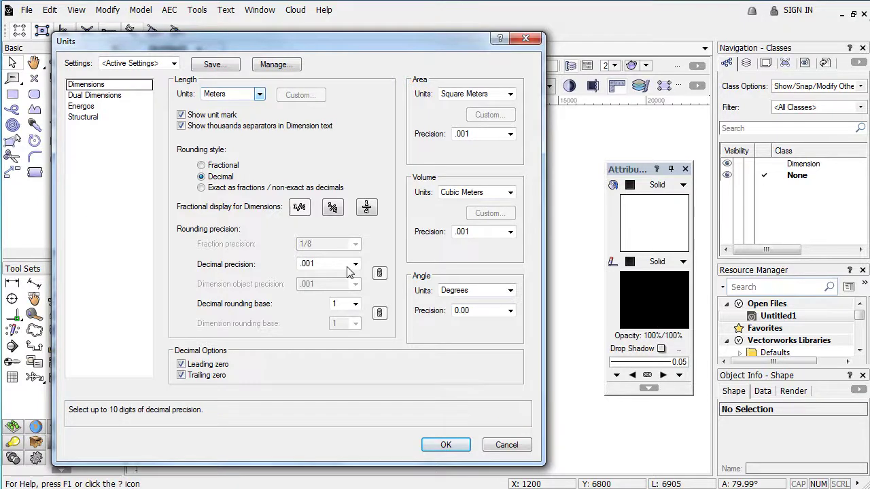
Step: Set decimal precision to .01, keeping dimension object precision at .001 and angle precision at 0.00, and accept the units
scroll(354, 271, "up", 1)
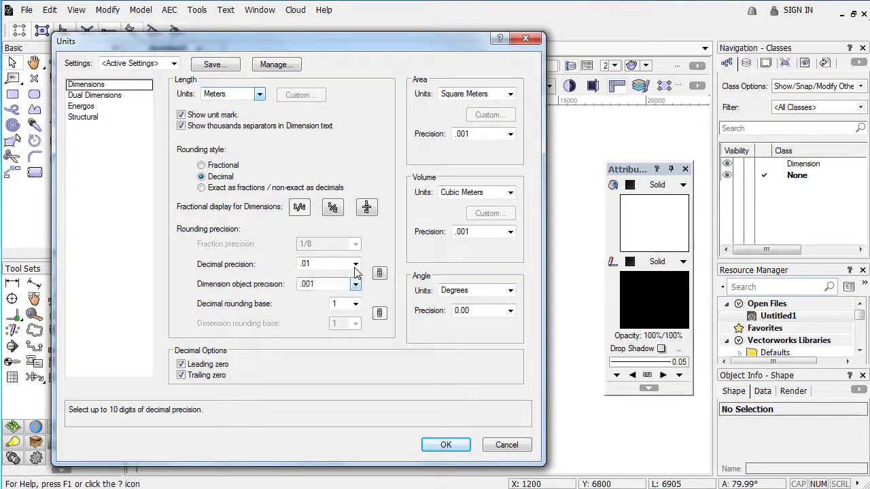
left_click(354, 266)
left_click(339, 289)
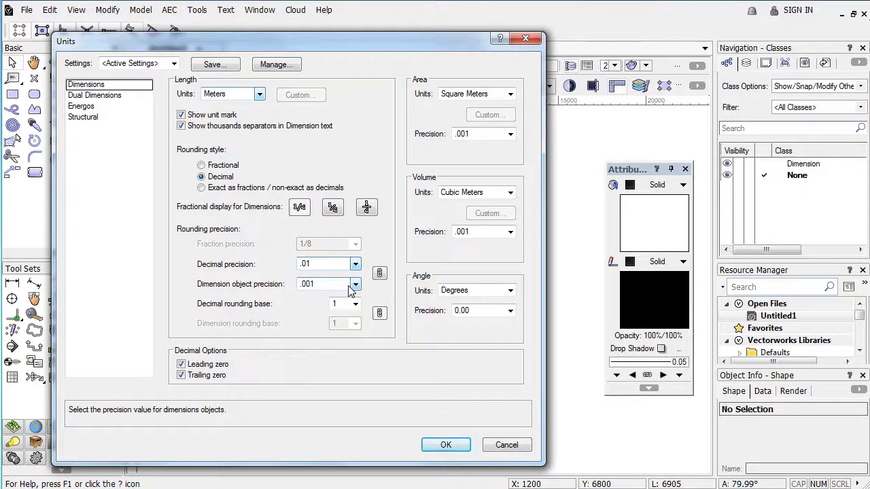
left_click(354, 285)
left_click(315, 341)
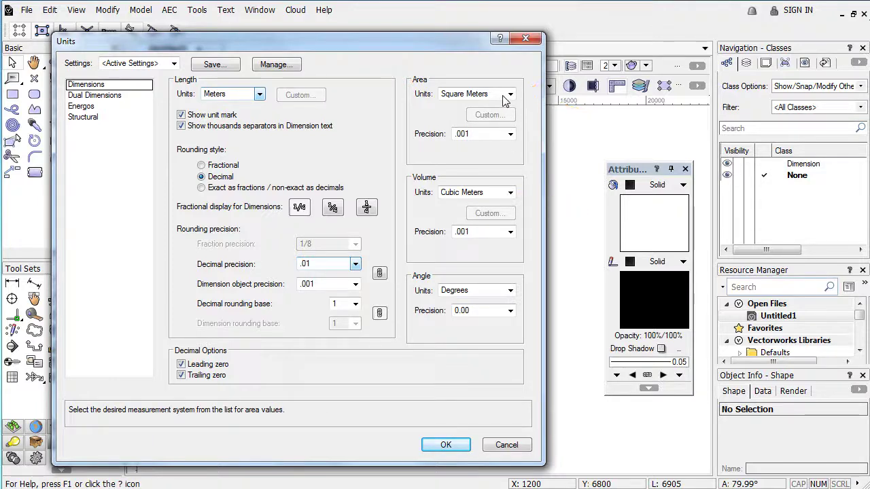
left_click(489, 311)
left_click(460, 392)
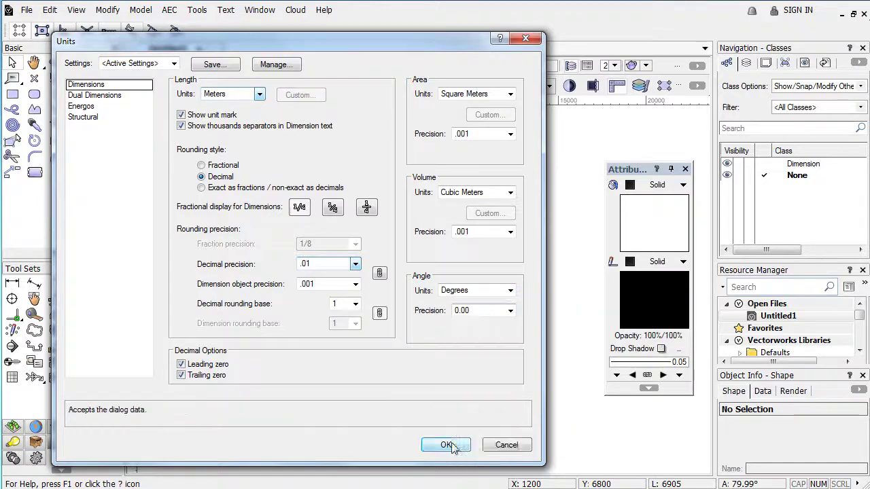
left_click(448, 445)
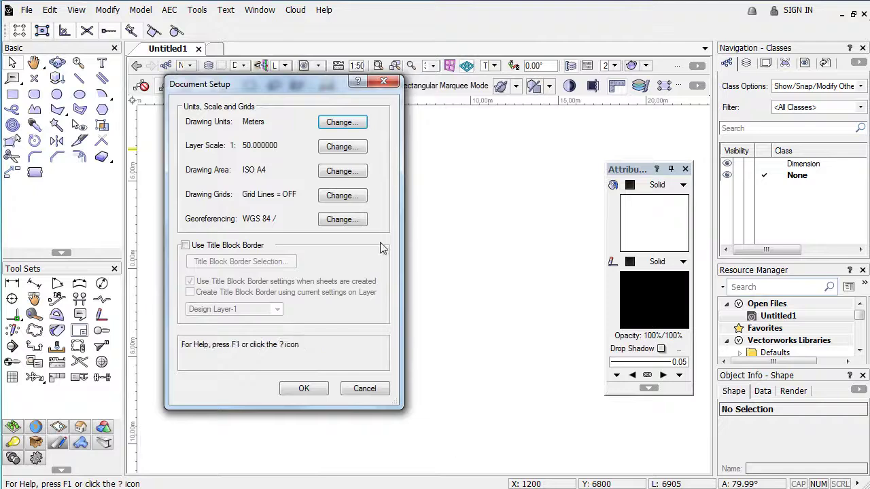
Step: Keep the layer scale at 1:50, set the printer paper to A4 in portrait orientation, and apply the document setup
left_click(343, 147)
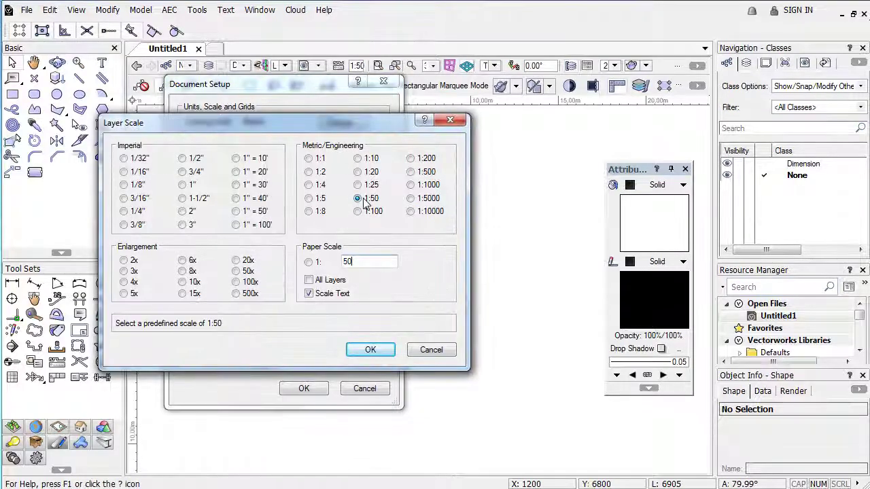
left_click(370, 349)
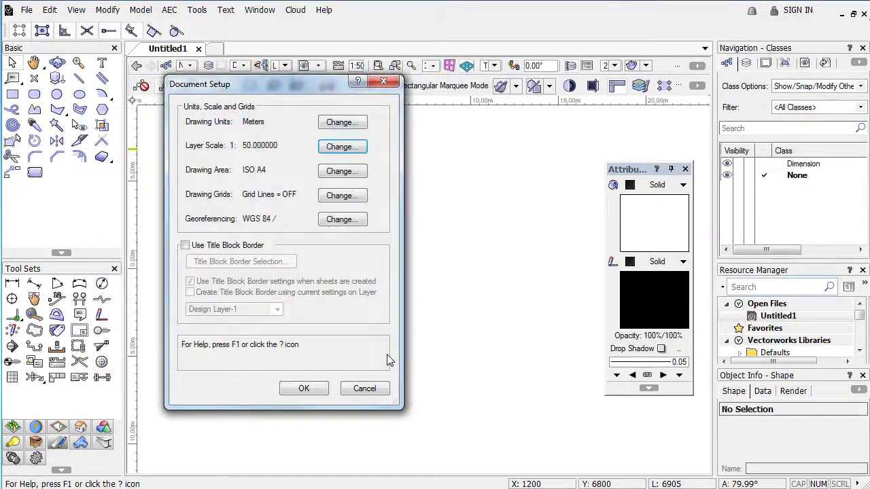
left_click(338, 170)
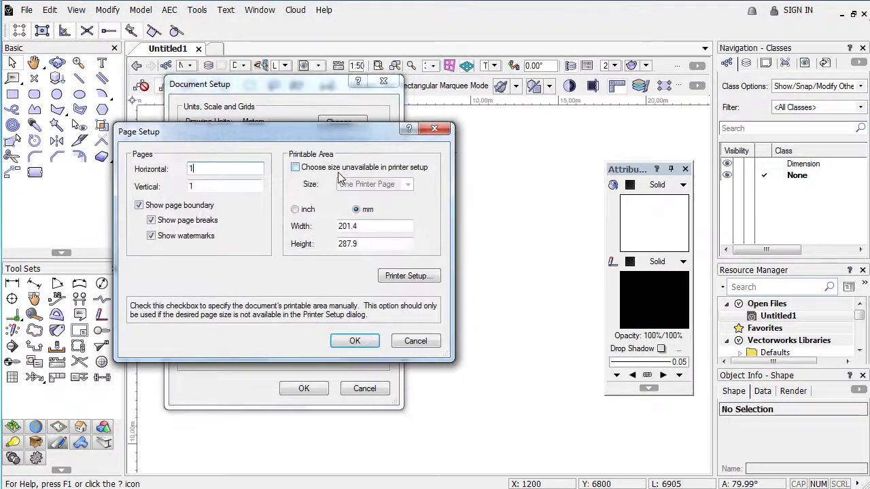
left_click(408, 276)
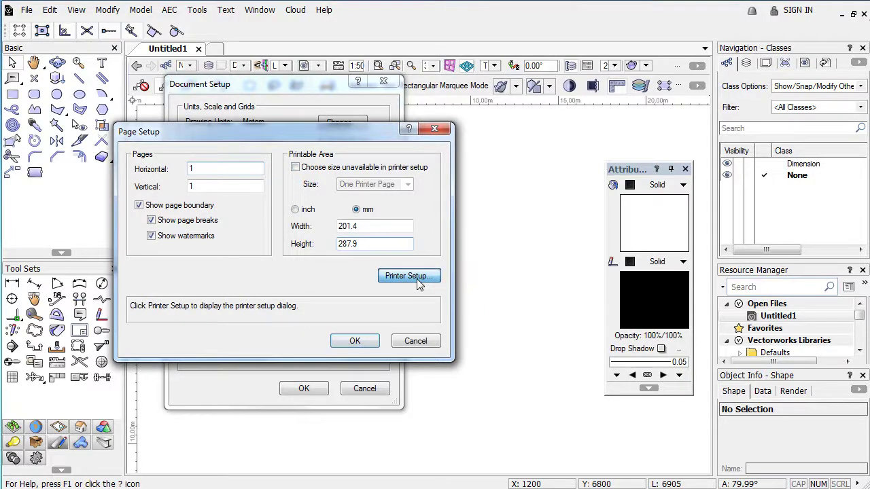
left_click(299, 253)
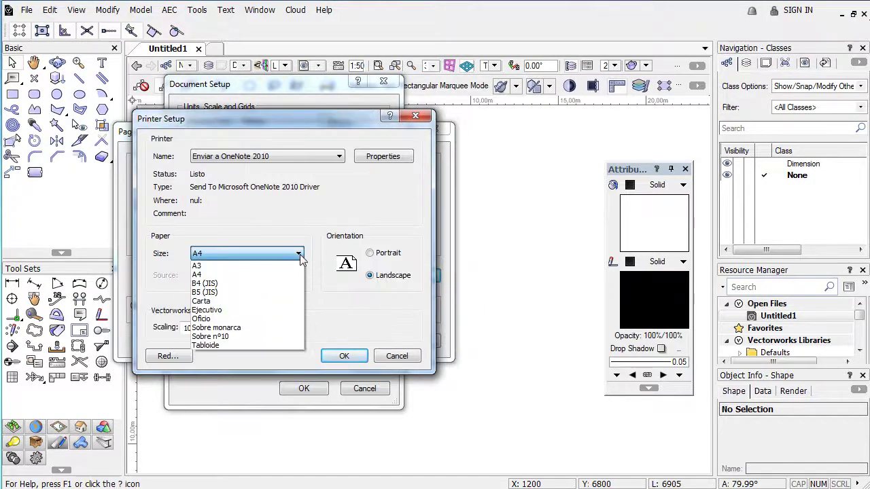
left_click(298, 256)
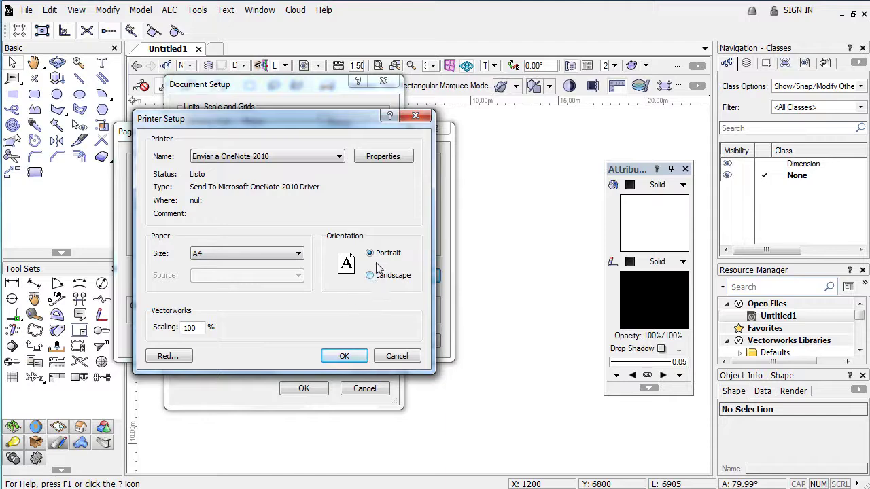
left_click(345, 357)
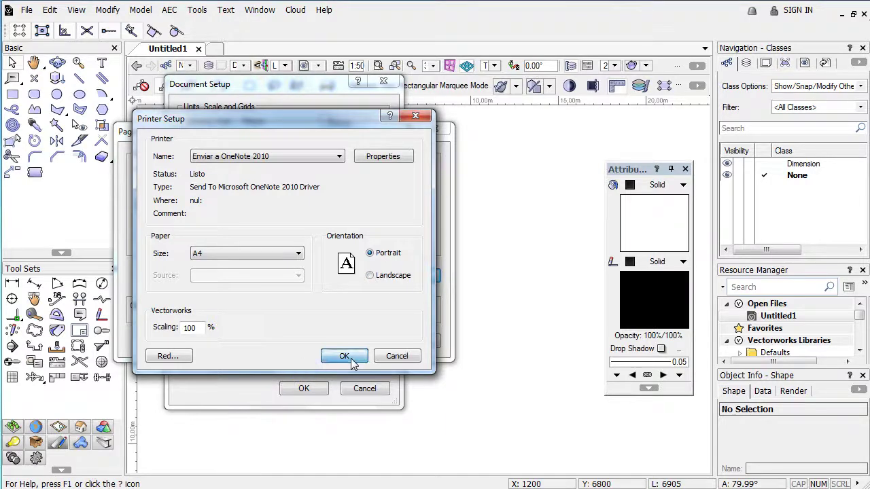
left_click(353, 342)
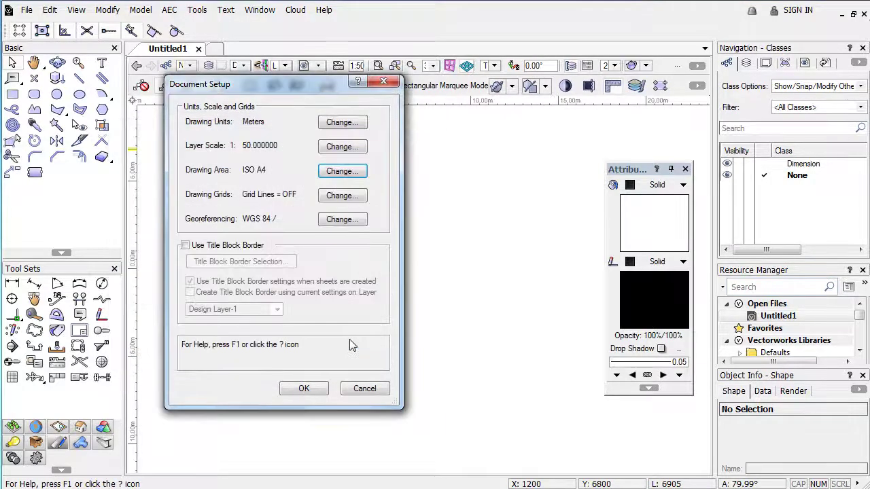
left_click(305, 388)
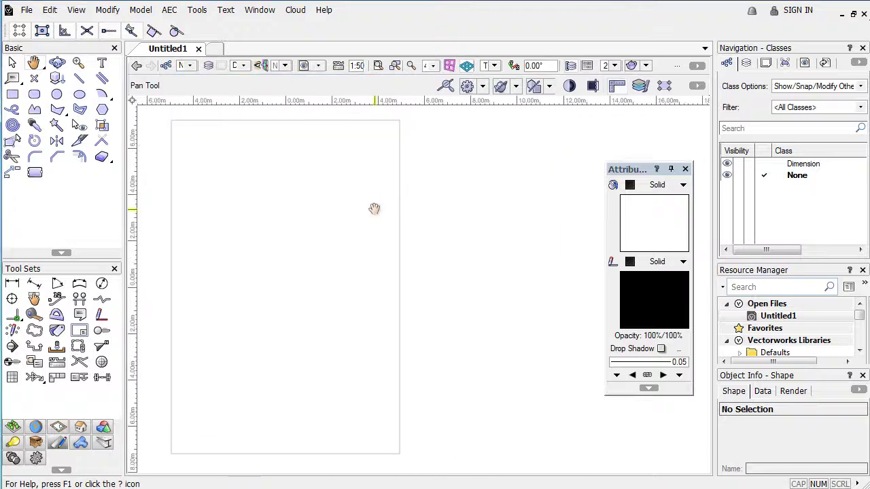
key("x")
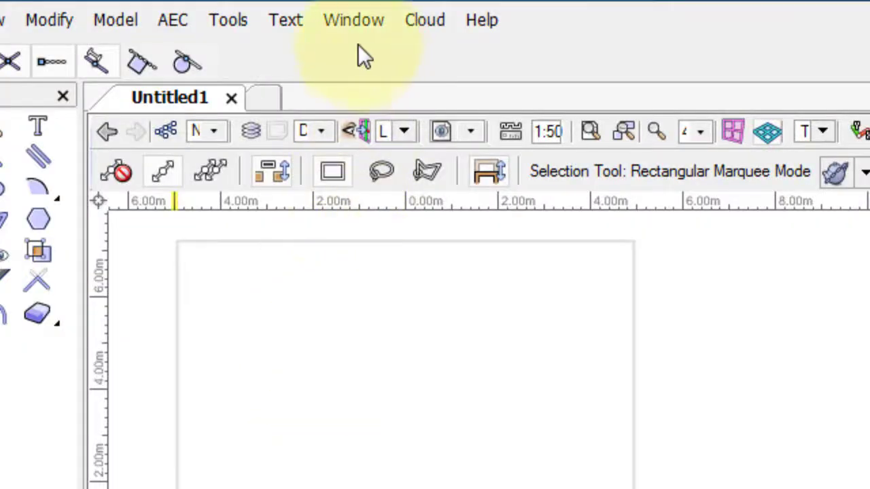
Step: Hide the Resource Manager palette and show it again
left_click(340, 25)
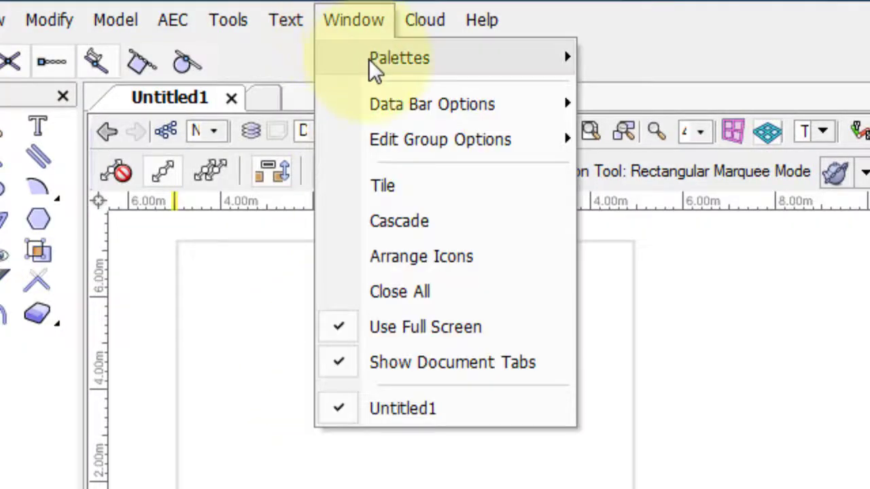
mouse_move(374, 68)
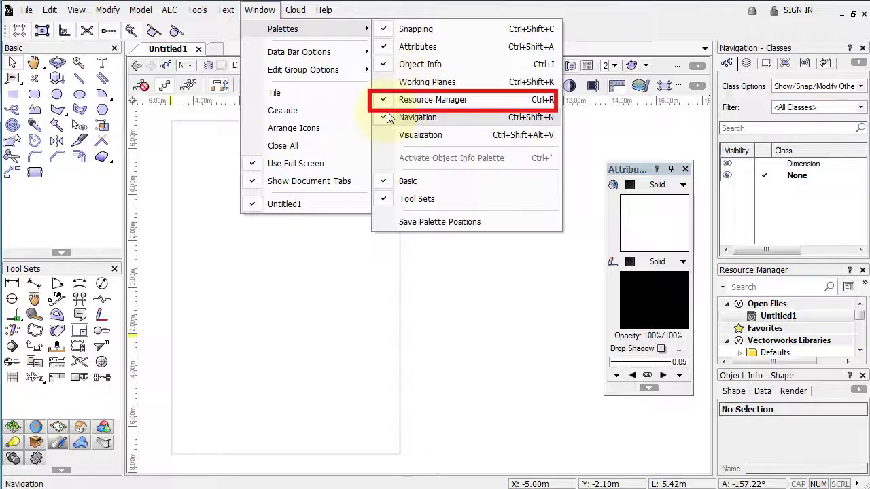
left_click(385, 104)
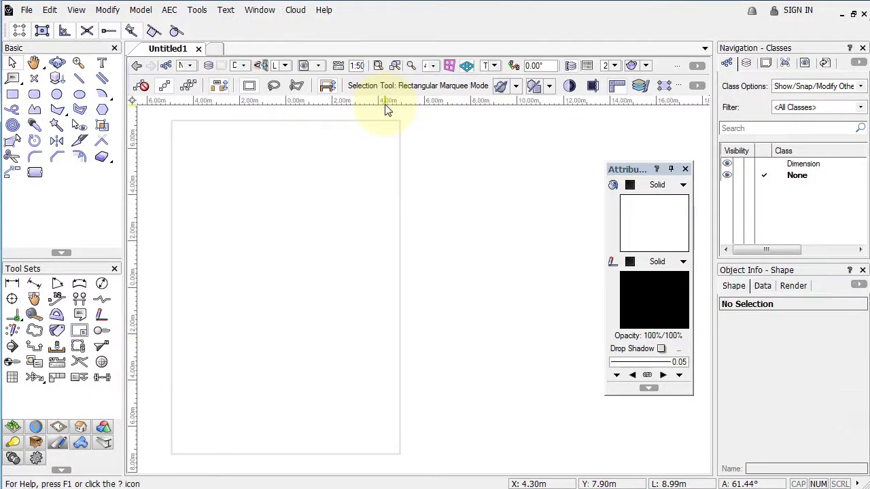
left_click(261, 10)
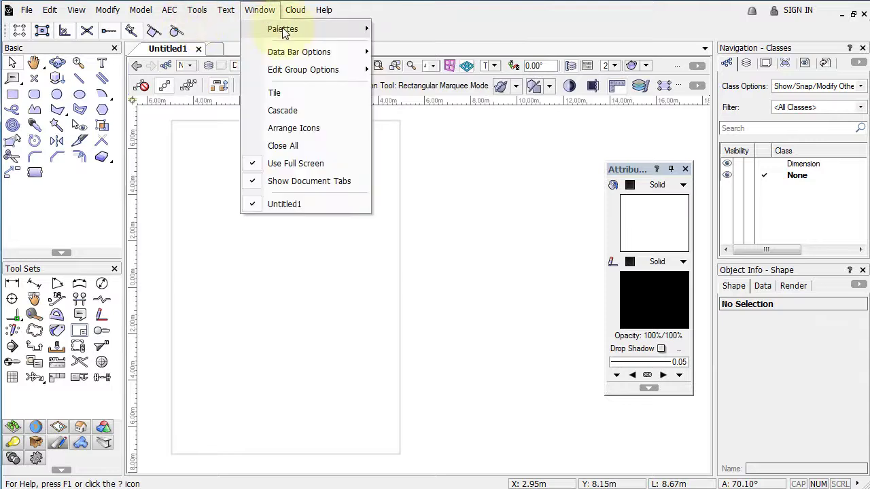
mouse_move(289, 34)
left_click(385, 102)
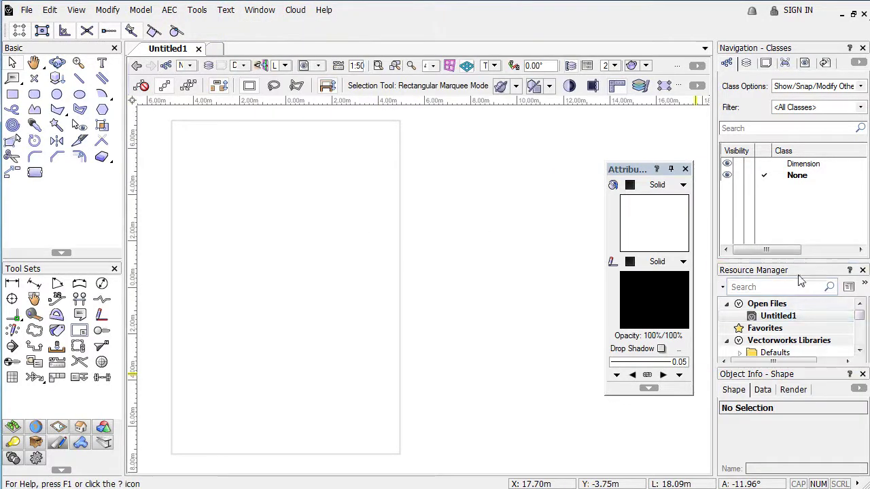
Step: Float the Resource Manager palette over the drawing, unpin it so it collapses, and dock it back between Navigation and Object Info
mouse_move(799, 275)
left_mouse_down()
mouse_move(476, 253)
mouse_move(441, 178)
mouse_move(377, 216)
left_mouse_up()
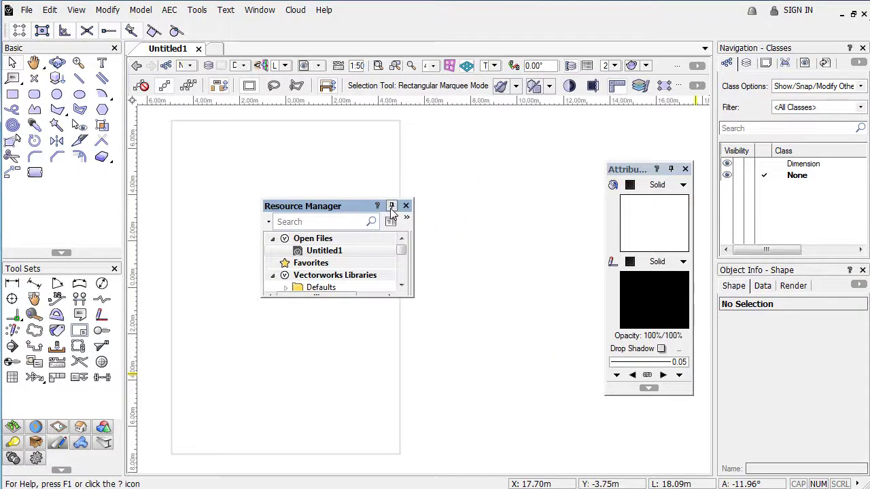
left_click(392, 204)
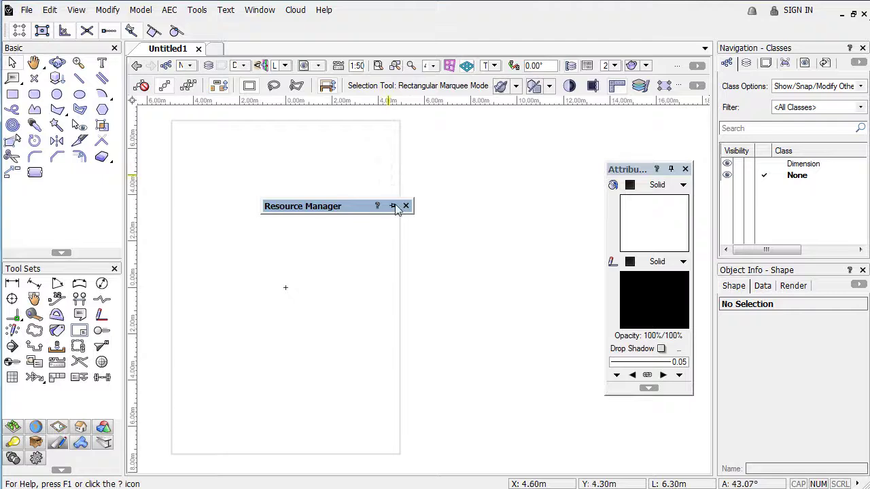
left_click_drag(354, 208, 793, 350)
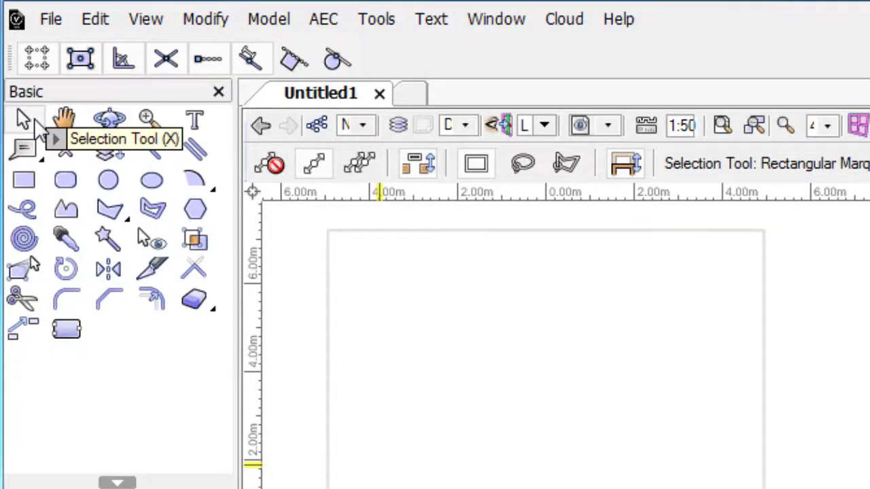
left_click(152, 151)
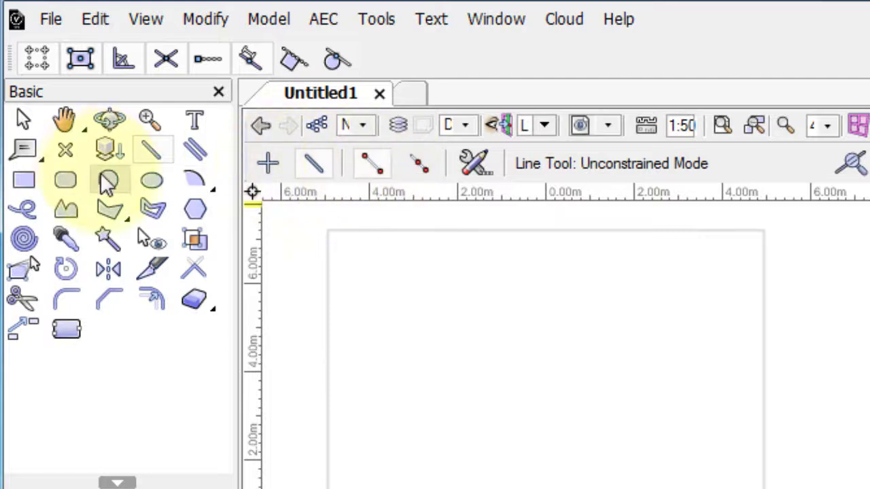
left_click(66, 180)
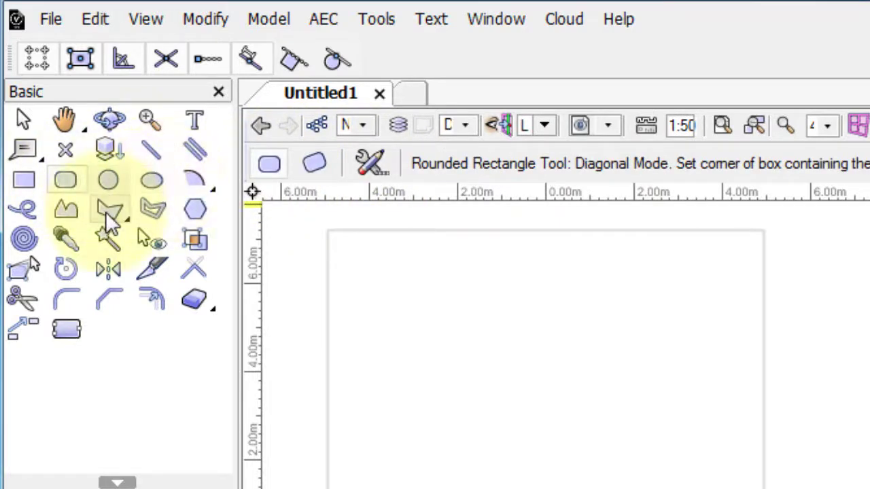
left_click(109, 211)
Step: Draw a diagonal line about 4.75 m long at about 49° in the upper part of the page
left_click(151, 149)
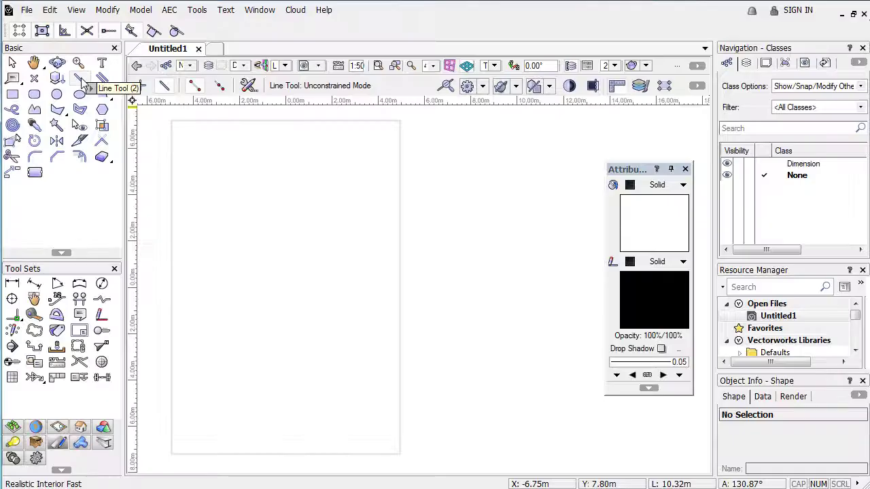
left_click(216, 239)
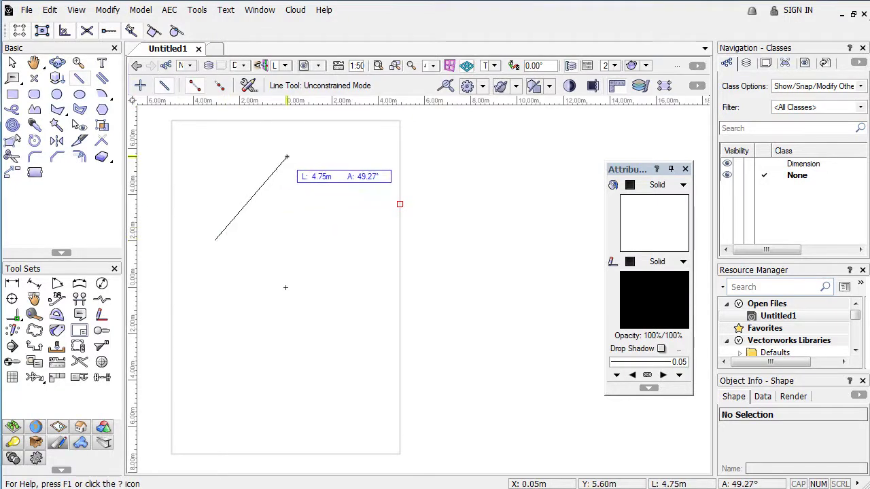
left_click(288, 158)
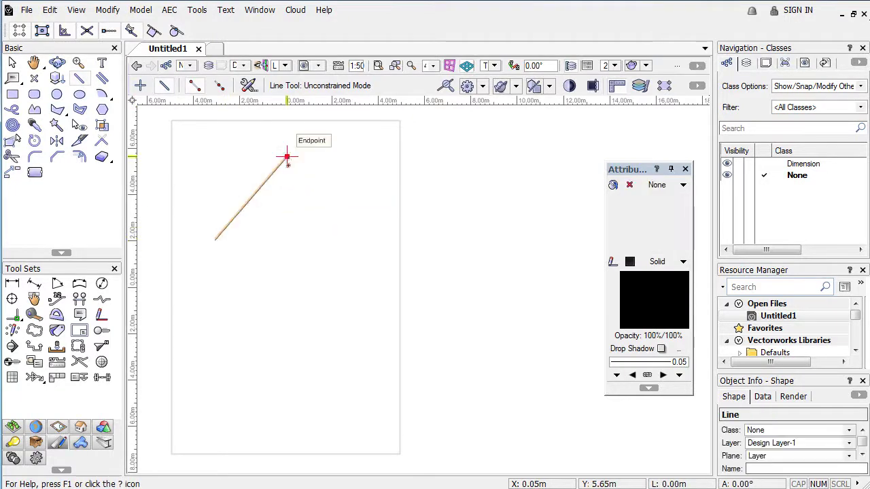
left_click(12, 62)
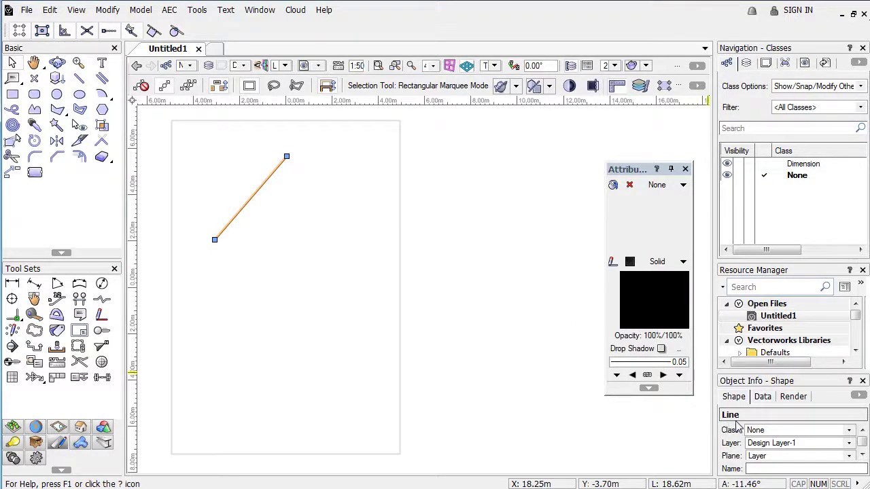
Step: Set the selected line's length to 5 m and its angle to 30°
scroll(777, 427, "down", 2)
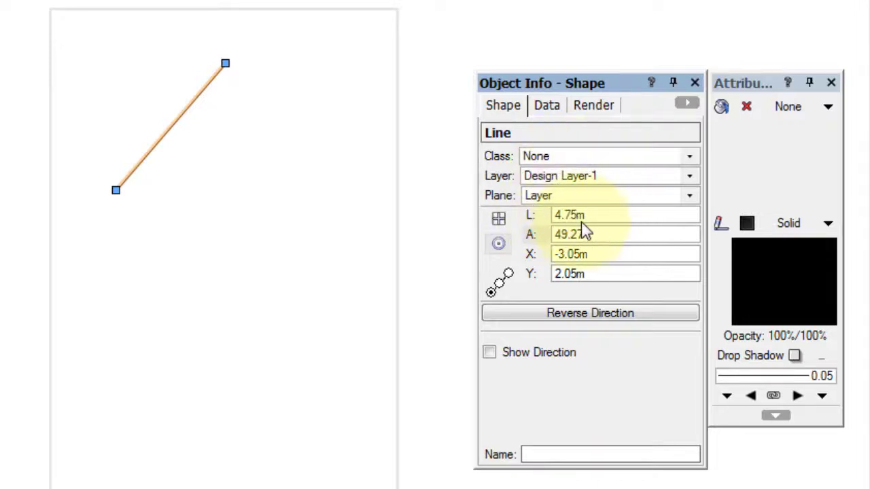
left_click(554, 214)
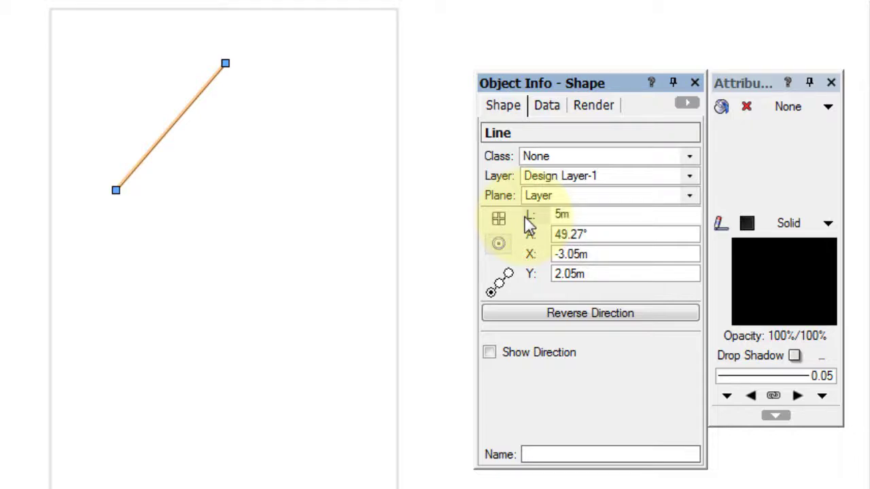
type("5m")
key("Return")
left_click(592, 234)
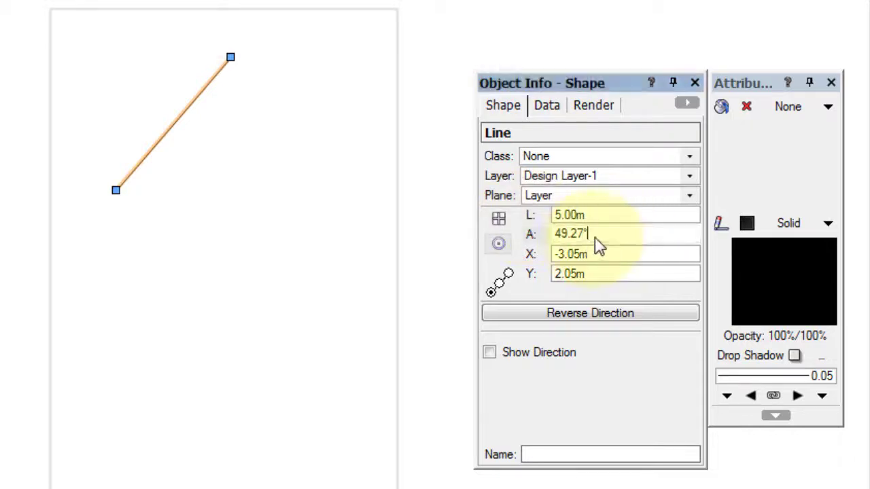
left_click(540, 235)
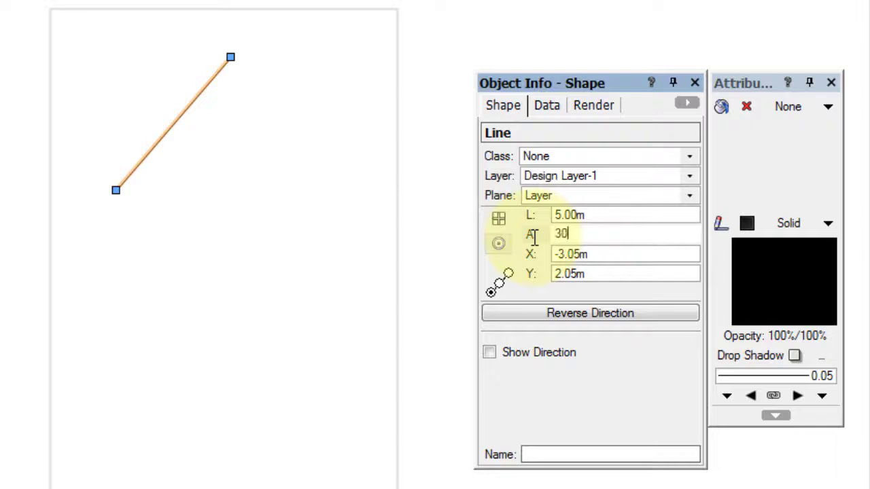
key("Return")
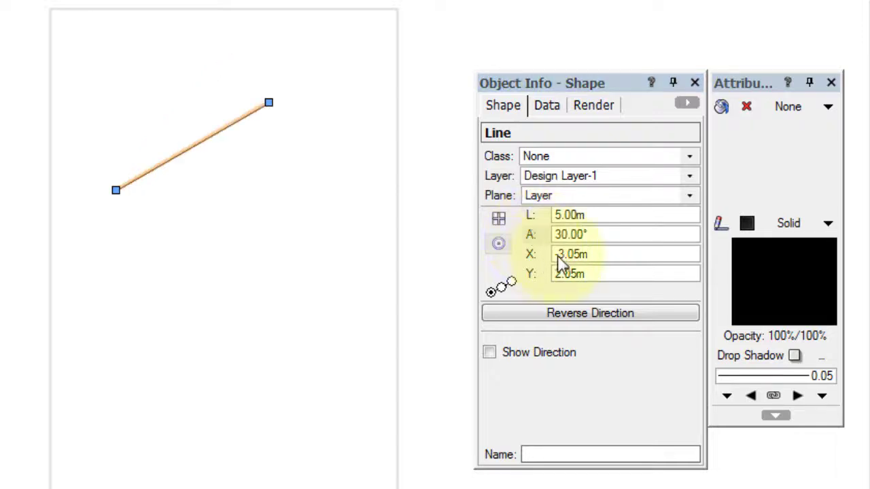
Step: Set the line's start point to the origin, with X and Y both at 0
left_click(596, 258)
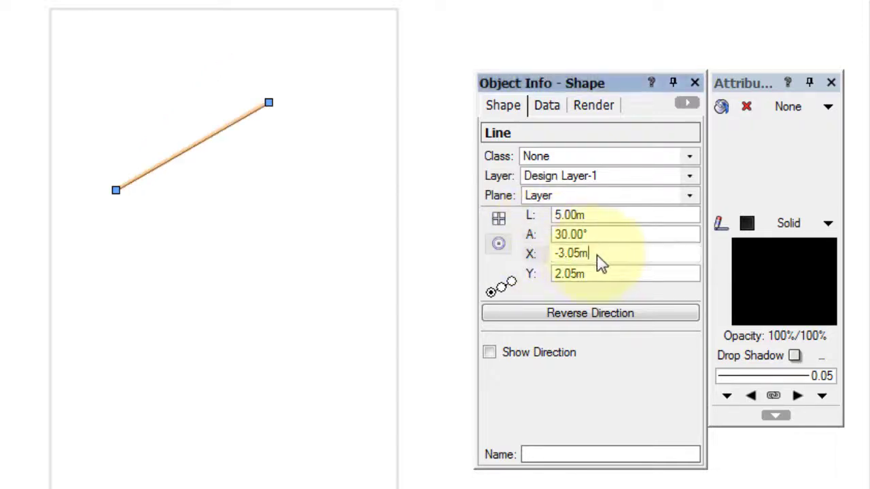
left_click(551, 254)
type("0")
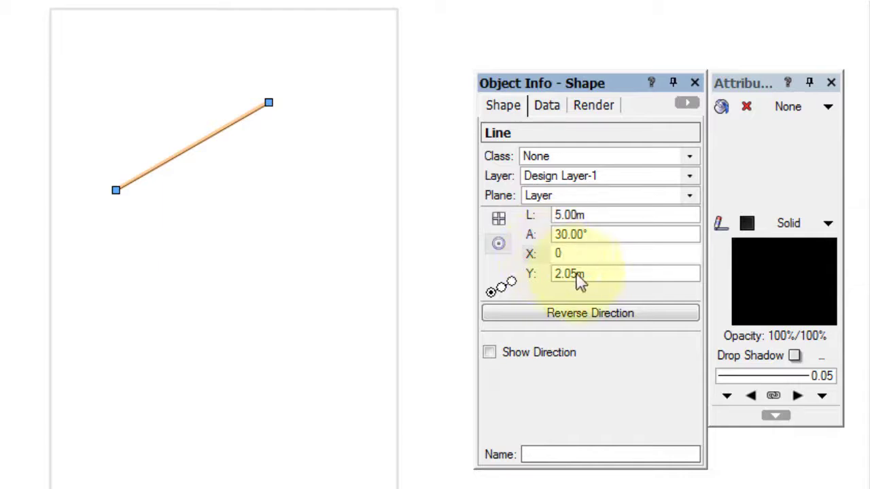
key("Return")
left_click(553, 273)
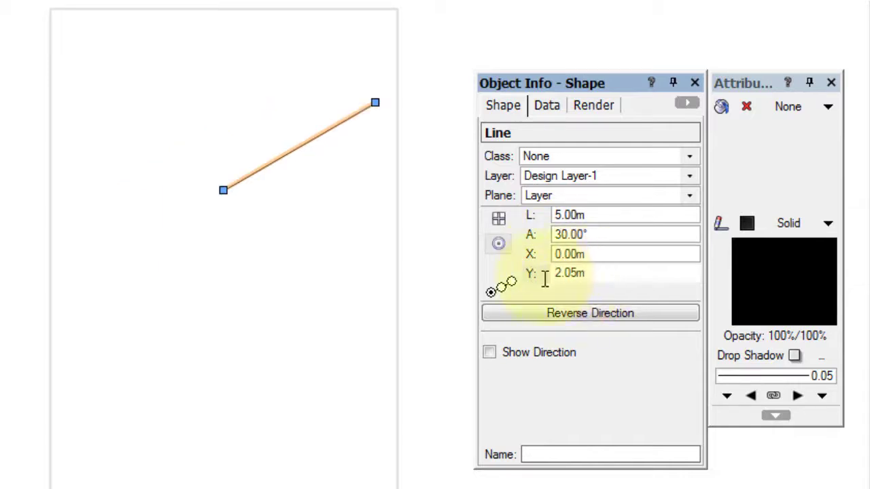
key("Return")
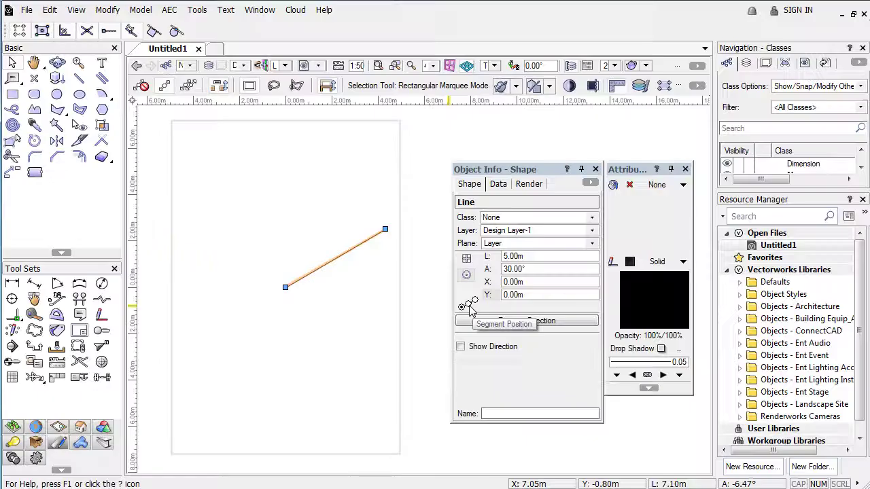
Step: Switch the line's reference position to the midpoint and on to the upper endpoint, and set the length to 6 m
left_click(501, 287)
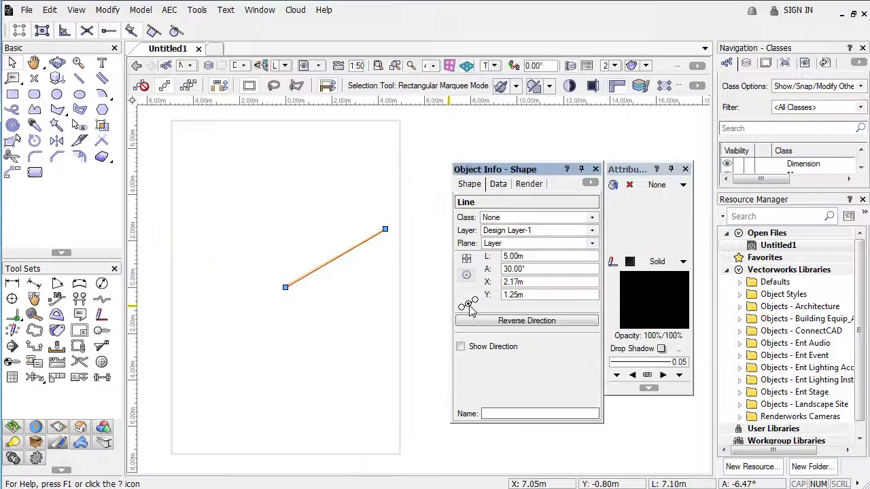
left_click(474, 301)
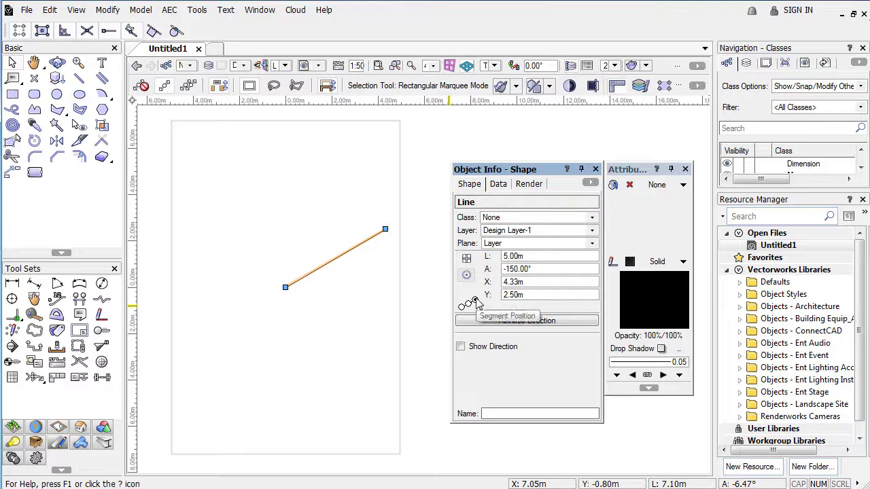
left_click(533, 255)
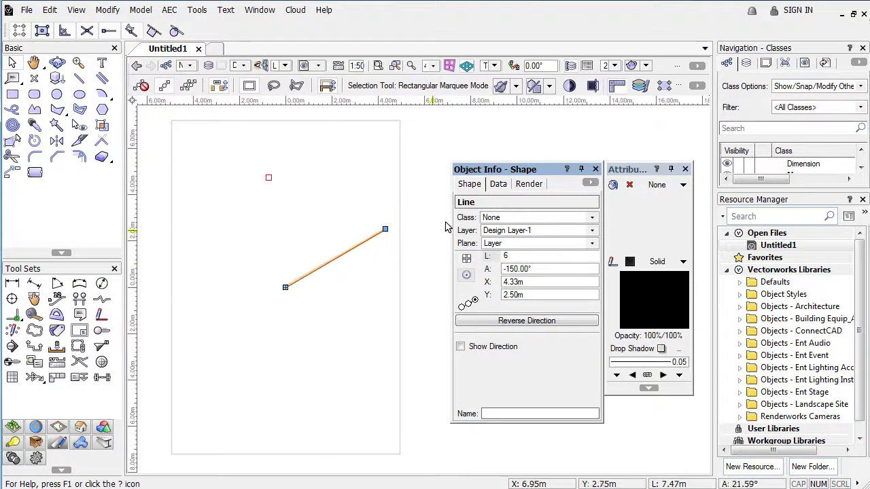
type("6")
key("Return")
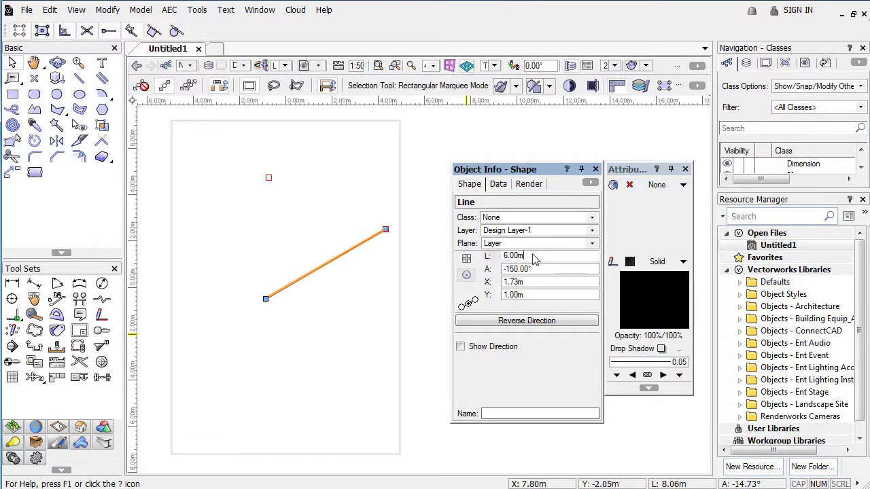
Step: Set the line's length to 2 m about its midpoint, move it near the page's upper left corner, and deselect it
type("2")
key("Return")
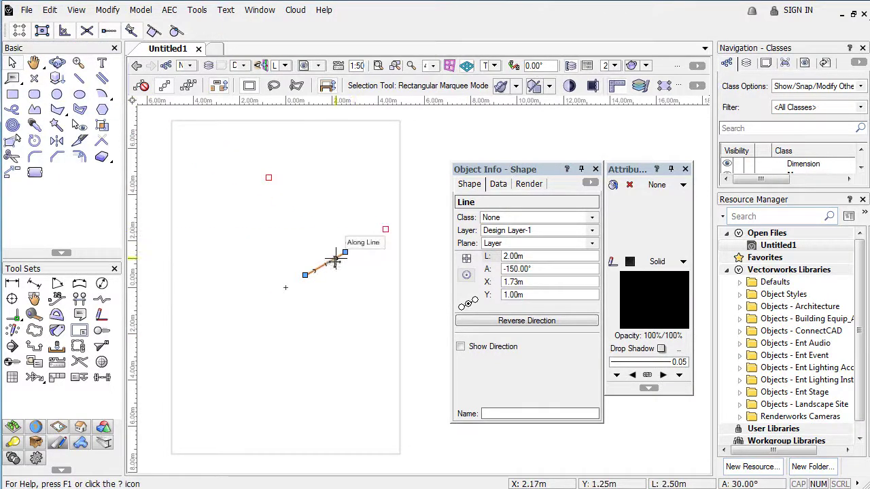
left_click_drag(335, 260, 245, 158)
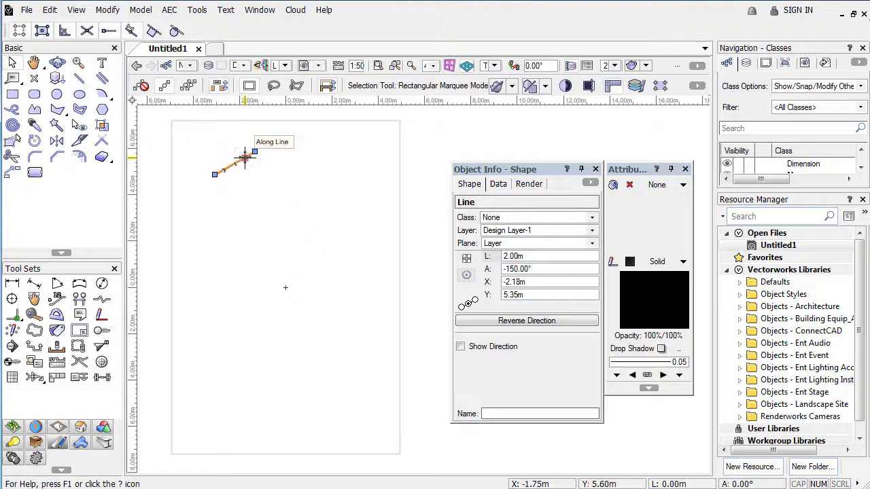
key("x")
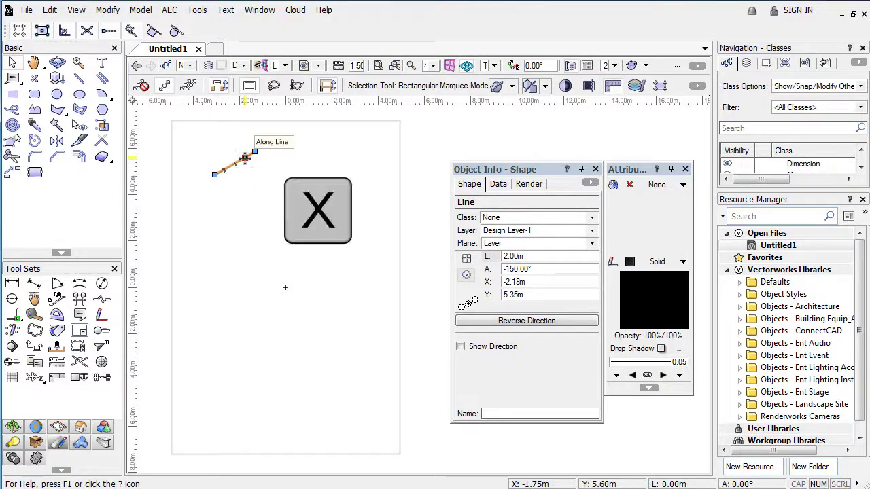
left_click(213, 268)
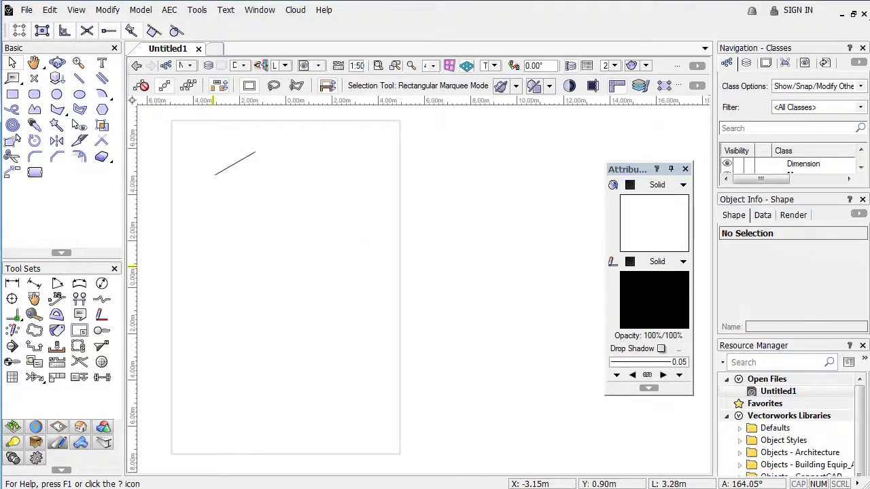
Step: Draw a sloping line about 4.56 m long and a horizontal line about 5.85 m long from its lower endpoint
left_click(79, 81)
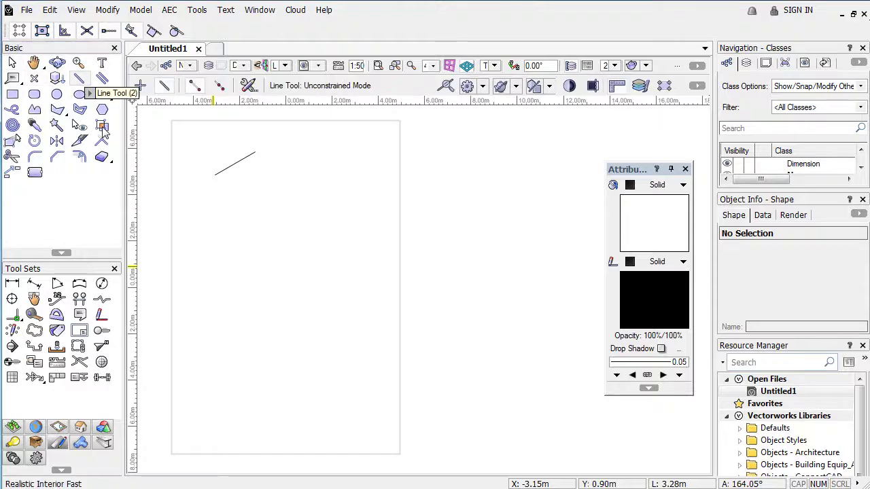
left_click(209, 239)
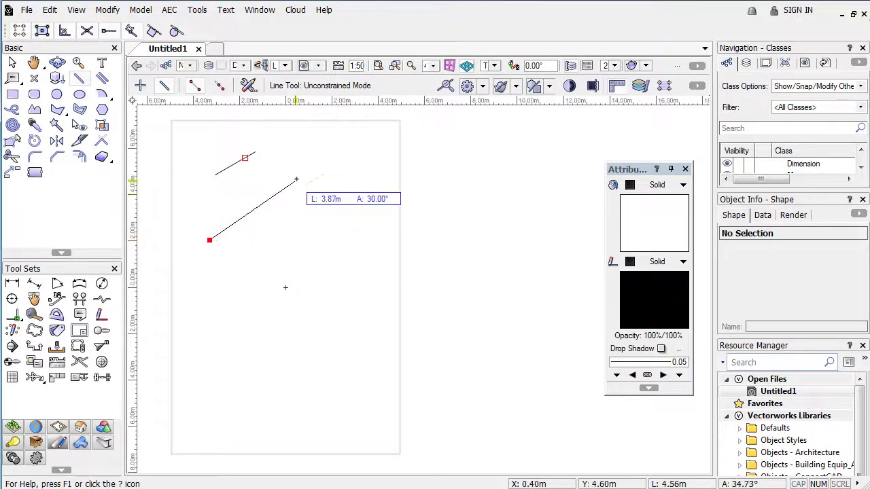
left_click(295, 180)
left_click(209, 239)
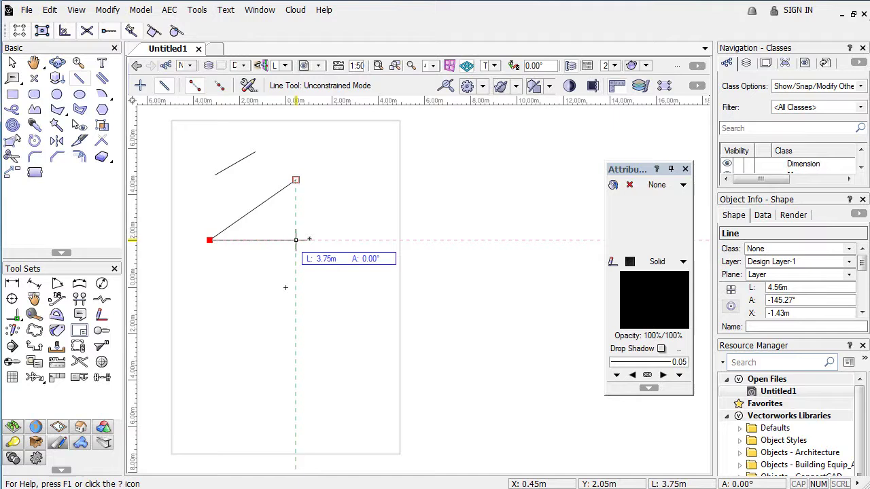
left_click(345, 239)
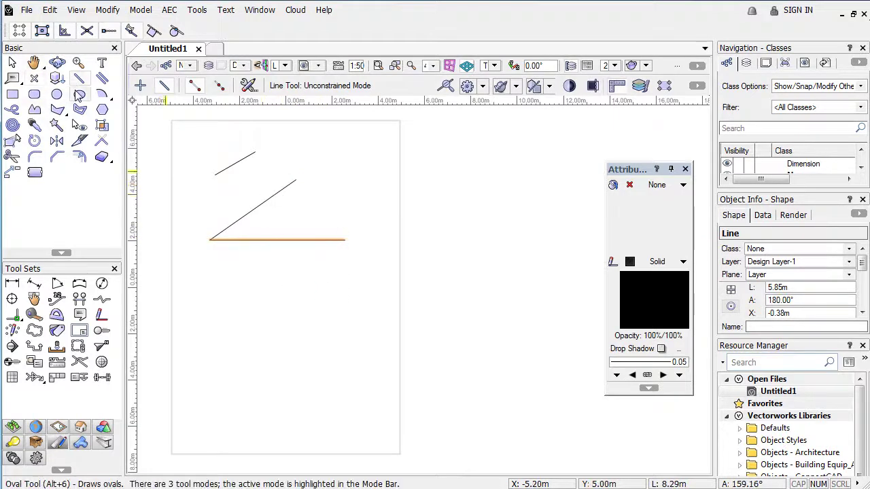
left_click(14, 63)
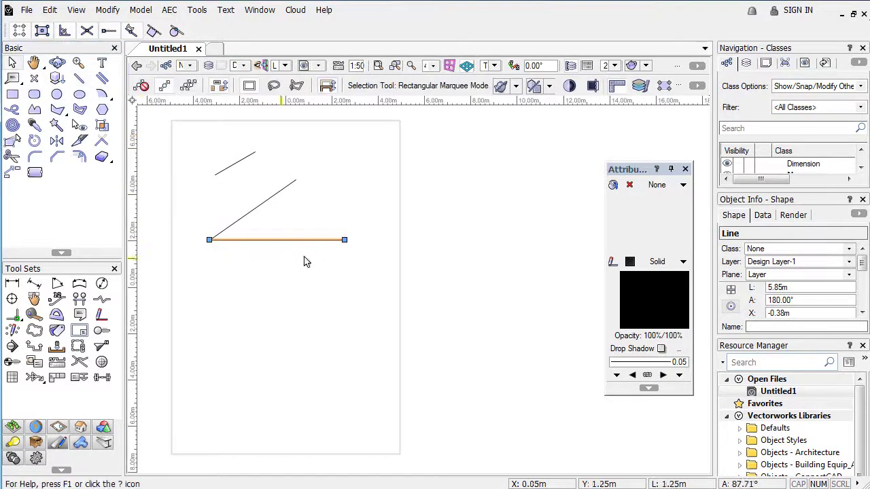
left_click(285, 288)
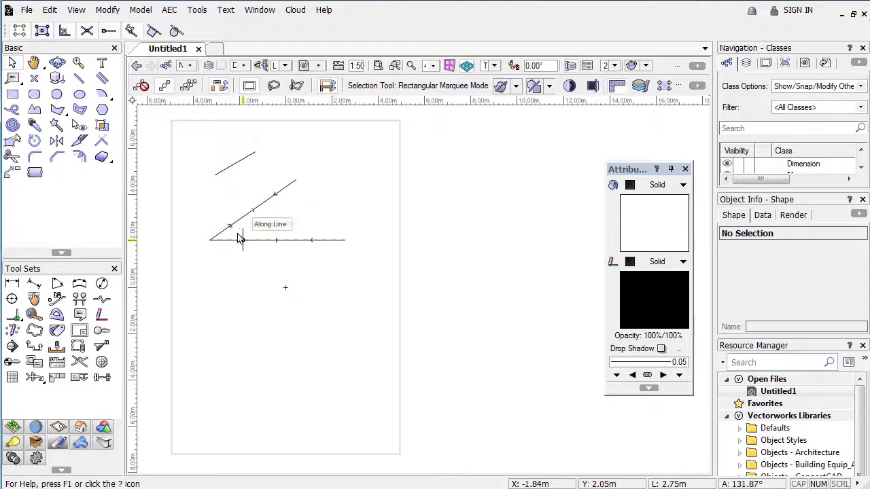
Step: Draw four connected lines forming a closed kite-like shape below the horizontal line, the first side about 3.41 m at -120°
left_click(80, 79)
left_click(244, 283)
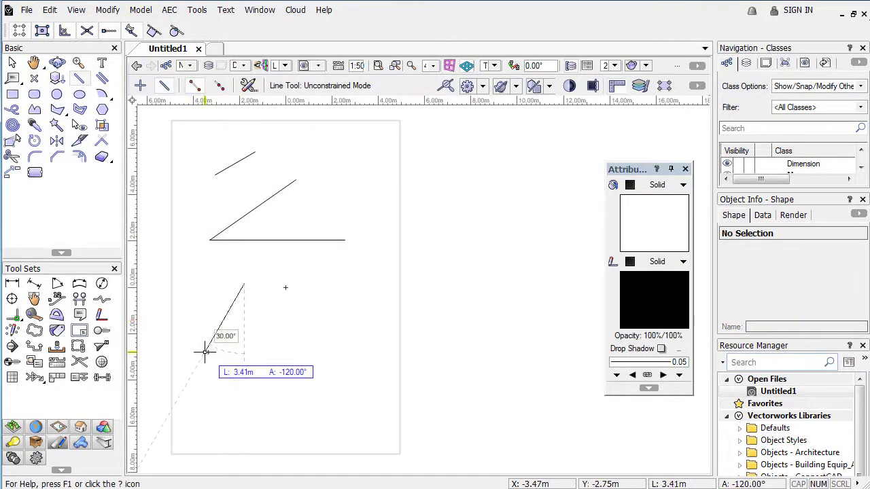
left_click(205, 352)
left_click(204, 351)
left_click(254, 381)
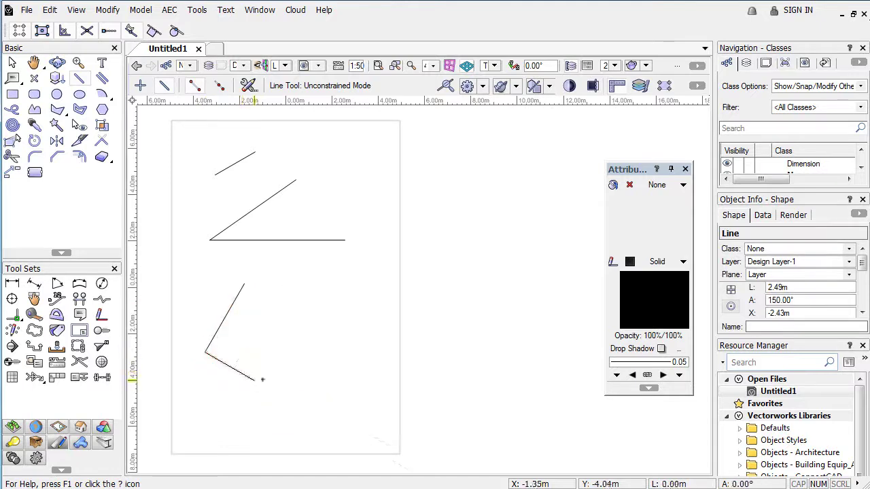
left_click(254, 380)
left_click(301, 352)
left_click(301, 352)
left_click(244, 283)
left_click(11, 62)
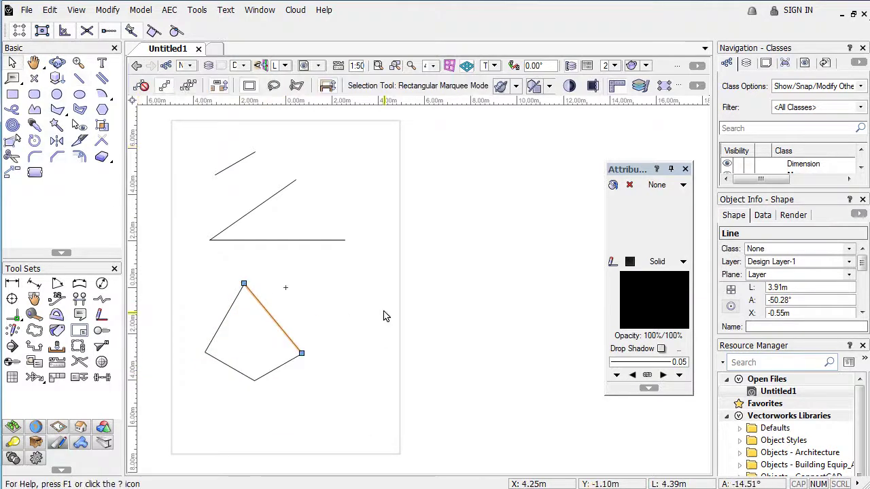
Step: Select the four lines of the closed shape, compose them into one polygon, and review its shape properties
left_click_drag(188, 273, 347, 410)
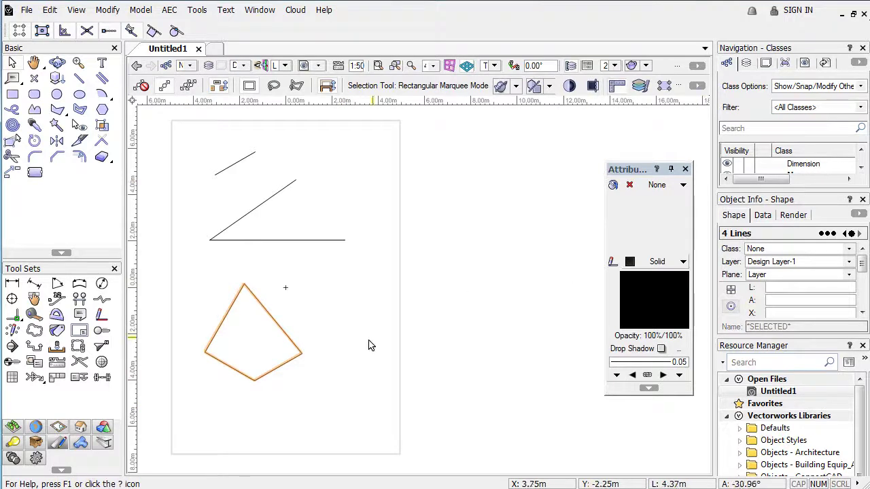
left_click(109, 9)
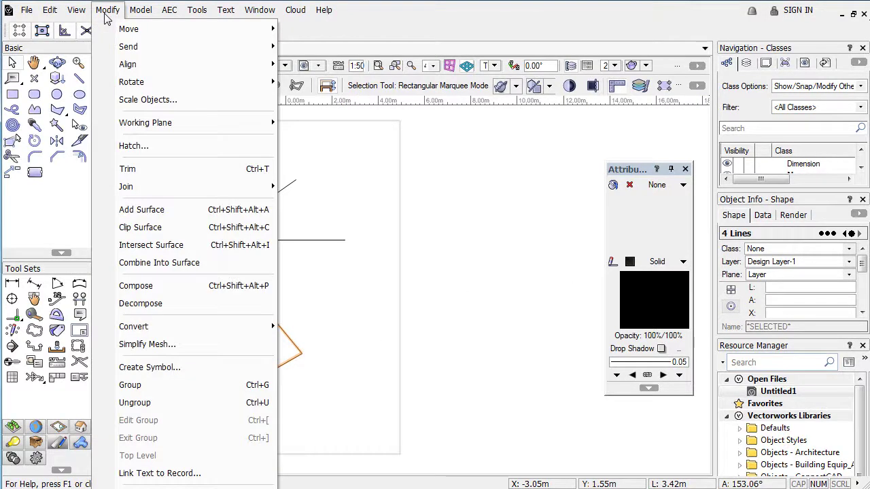
left_click(158, 287)
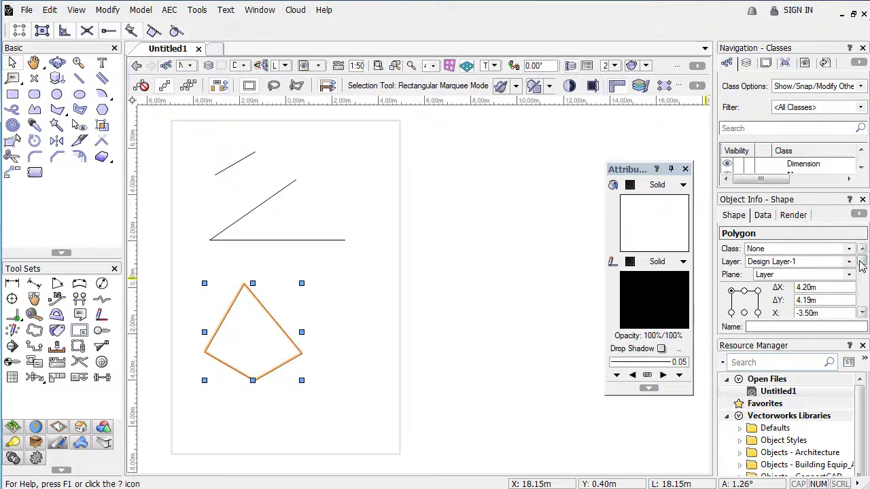
scroll(861, 272, "down", 6)
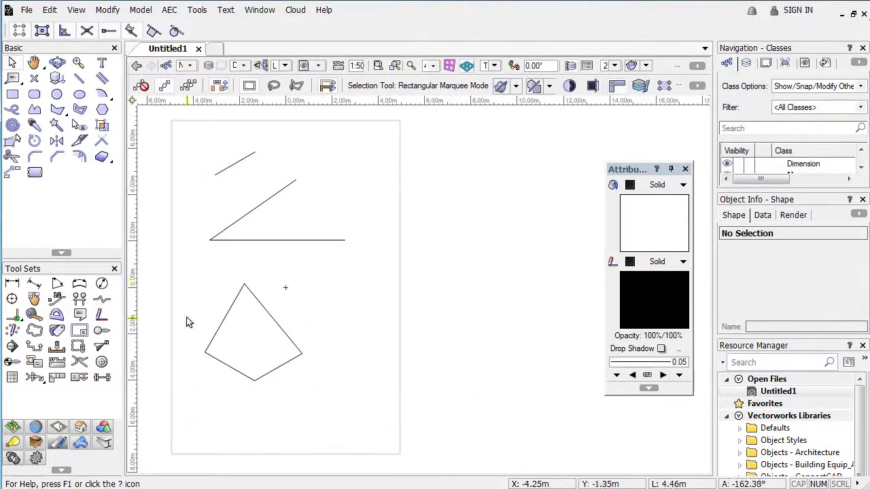
Step: Give the composed polygon a solid blue fill and a red outline, and deselect it
left_click_drag(194, 269, 322, 416)
left_click(669, 184)
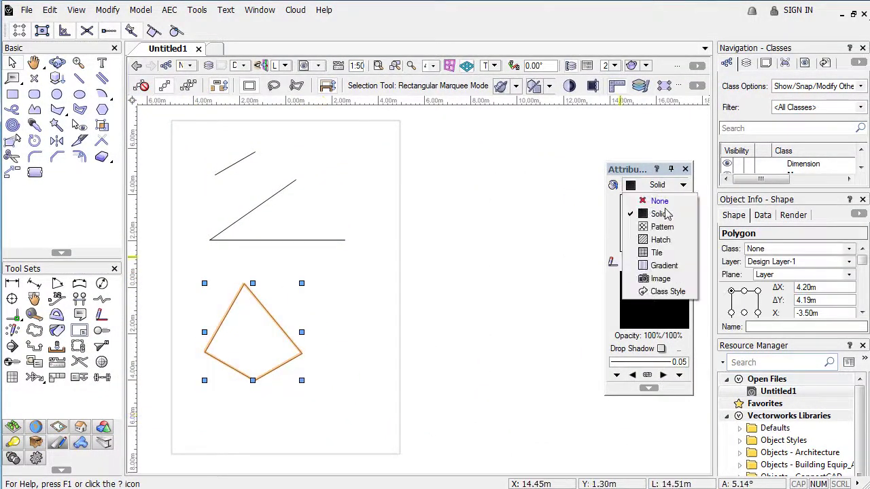
left_click(579, 214)
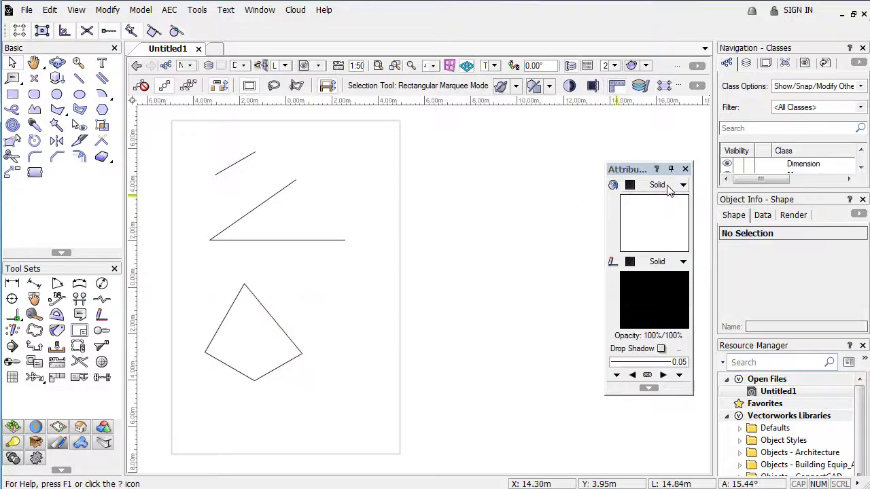
left_click_drag(184, 270, 343, 418)
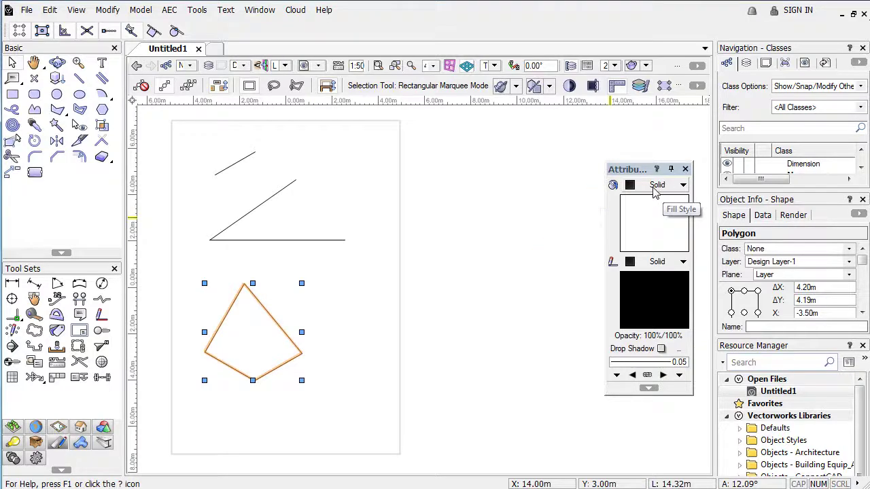
left_click(629, 261)
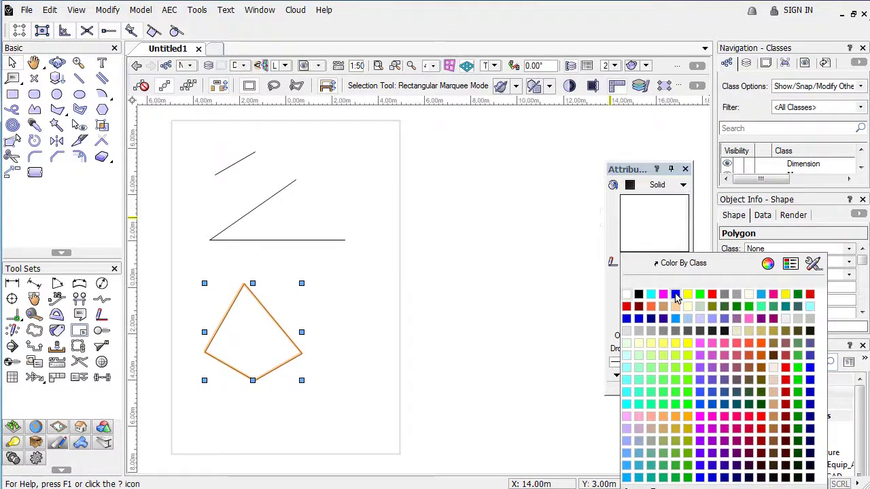
left_click(677, 297)
left_click(651, 310)
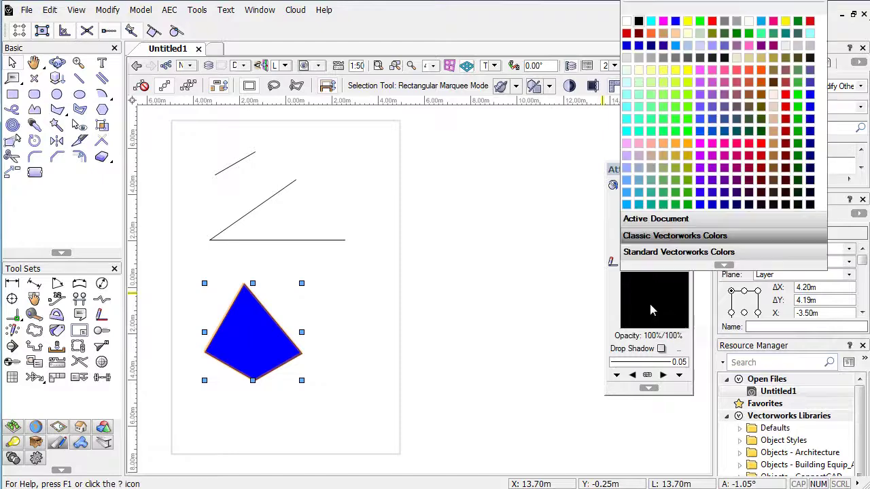
left_click(626, 35)
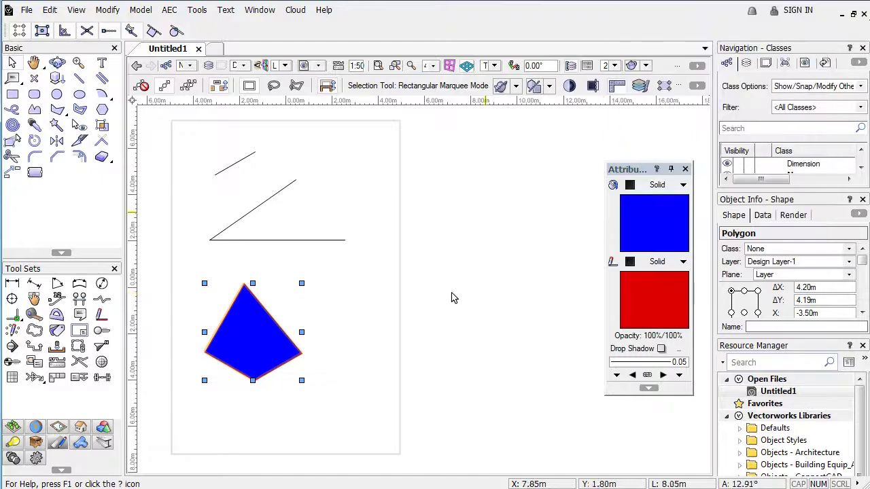
left_click(535, 316)
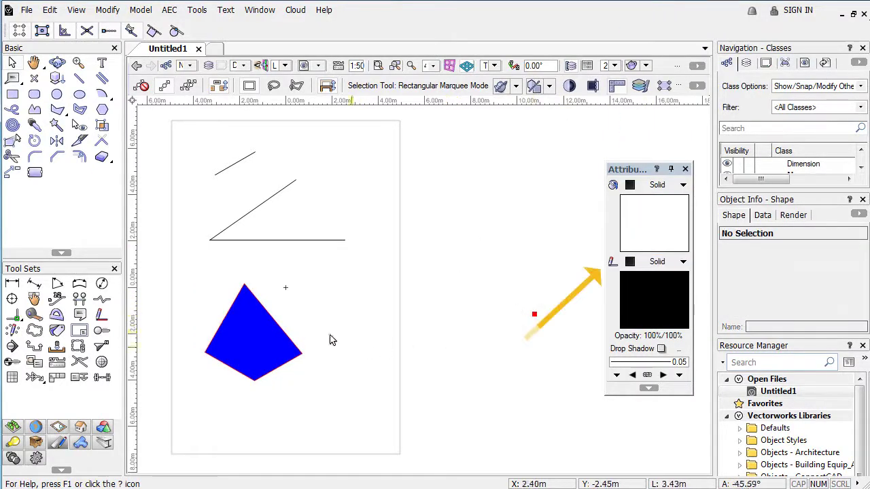
Step: Set the blue polygon's outline thickness to 1.00 and deselect it
left_click(288, 330)
left_click(632, 282)
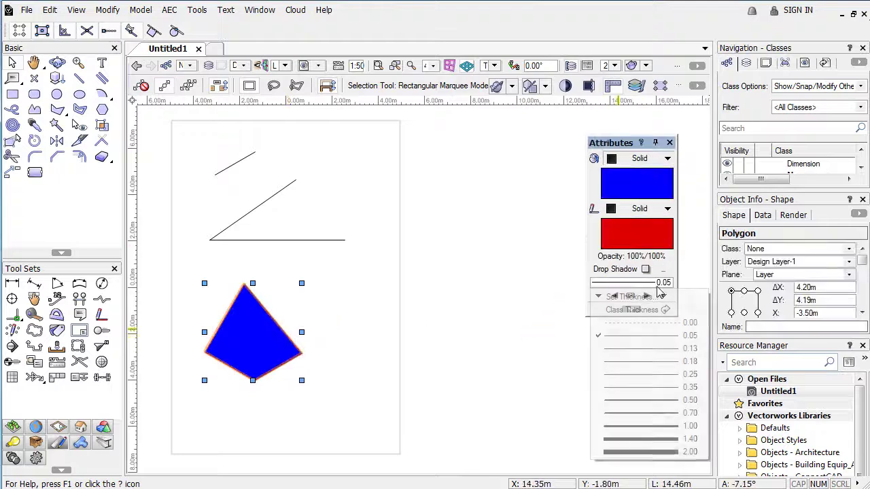
left_click(653, 428)
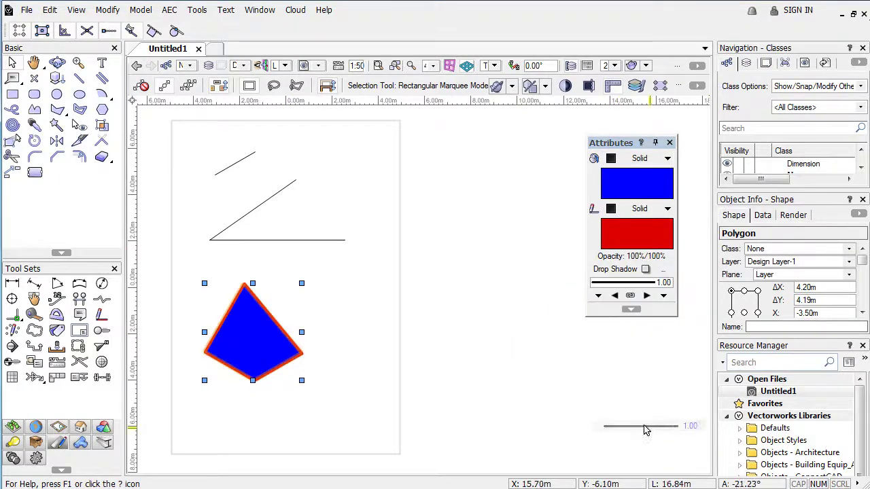
left_click(354, 337)
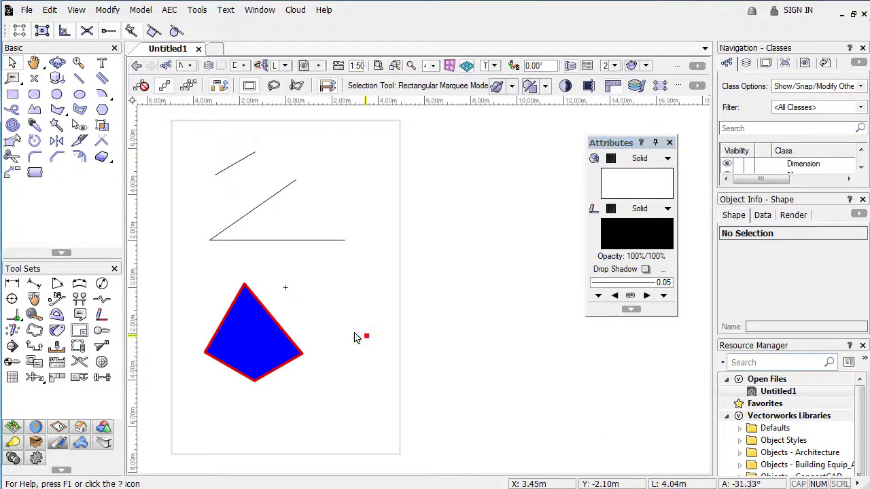
Step: Add an arrowhead to the upper end of the short 2 m line and inspect it up close
left_click(255, 152)
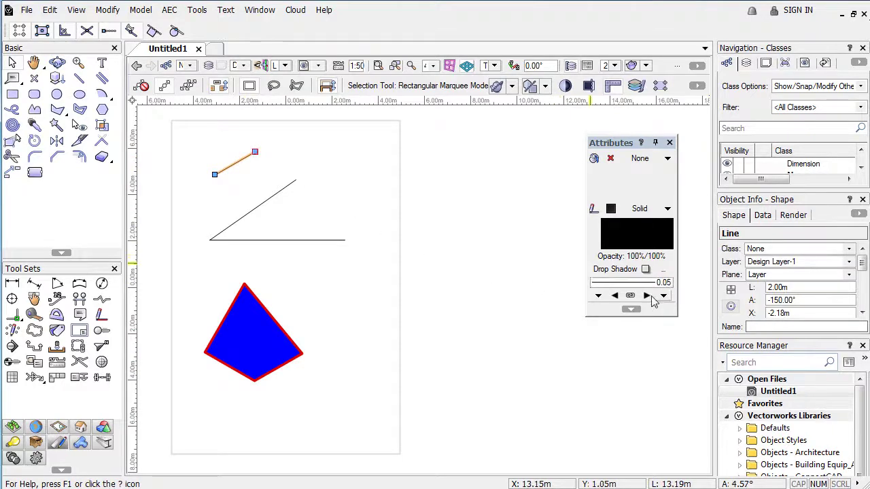
left_click(645, 330)
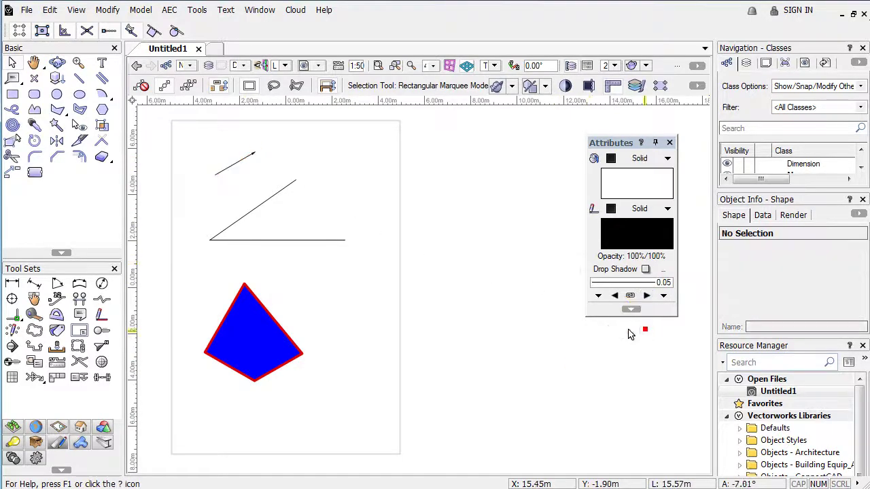
scroll(241, 167, "up", 5)
key("h")
left_click_drag(266, 180, 366, 303)
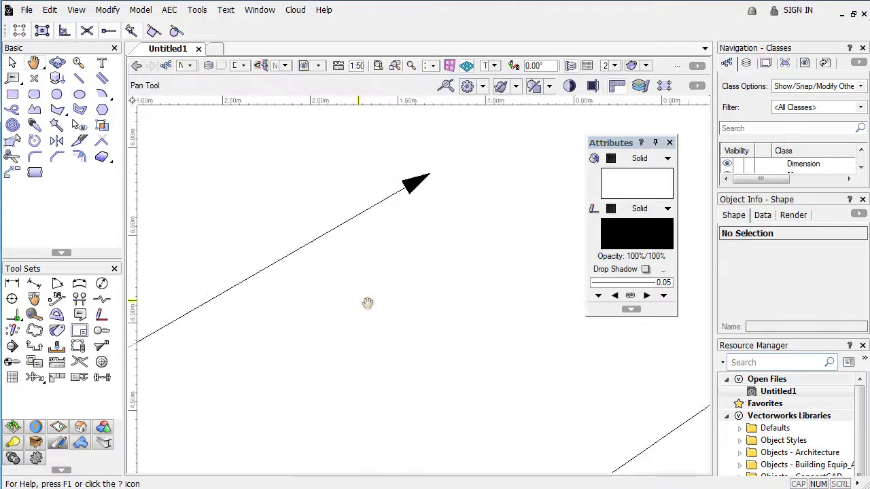
Step: Add a matching arrowhead to the lower end of the short line and deselect it
key("x")
scroll(385, 274, "down", 3)
middle_click_drag(402, 310, 396, 239)
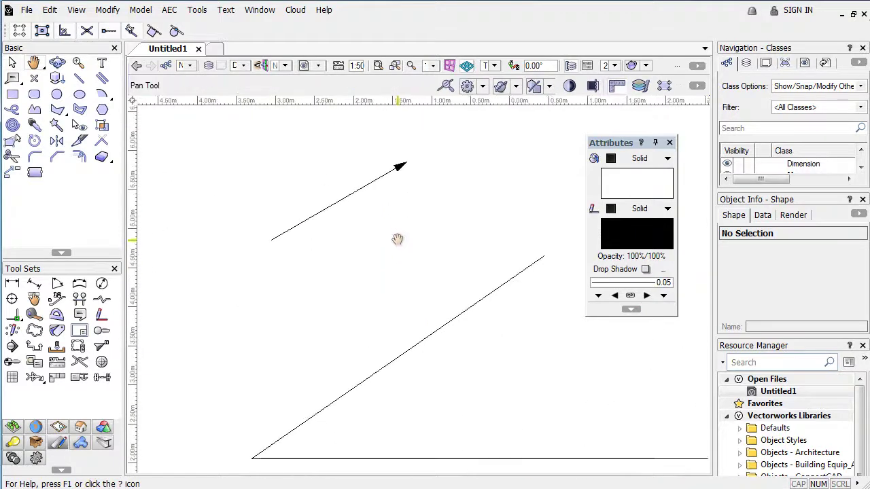
left_click(341, 207)
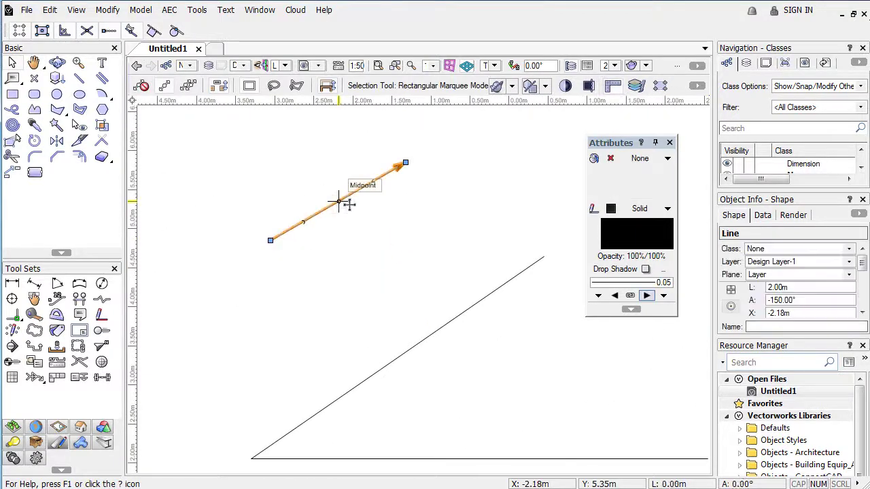
left_click(435, 273)
Step: Zoom and pan around the page with the Pan tool, and examine the tool variants grouped under Pan and Arc
scroll(391, 251, "down", 3)
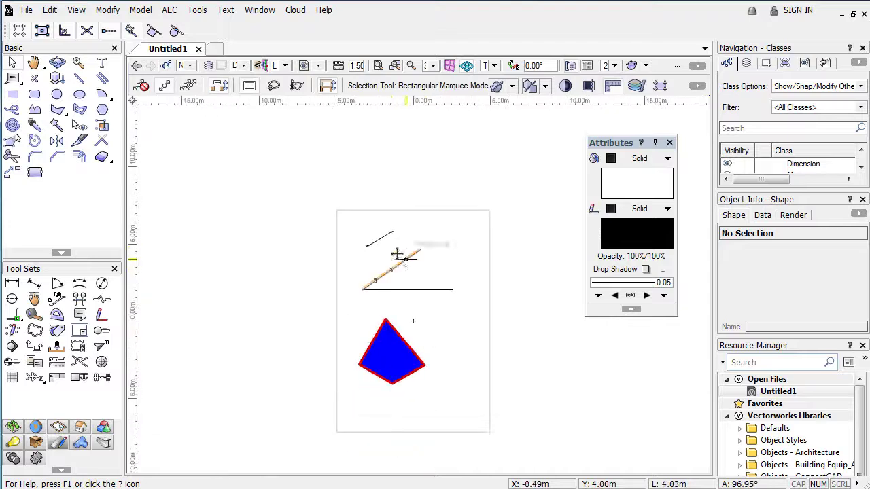
mouse_move(399, 252)
middle_mouse_down()
mouse_move(344, 179)
mouse_move(330, 218)
middle_mouse_up()
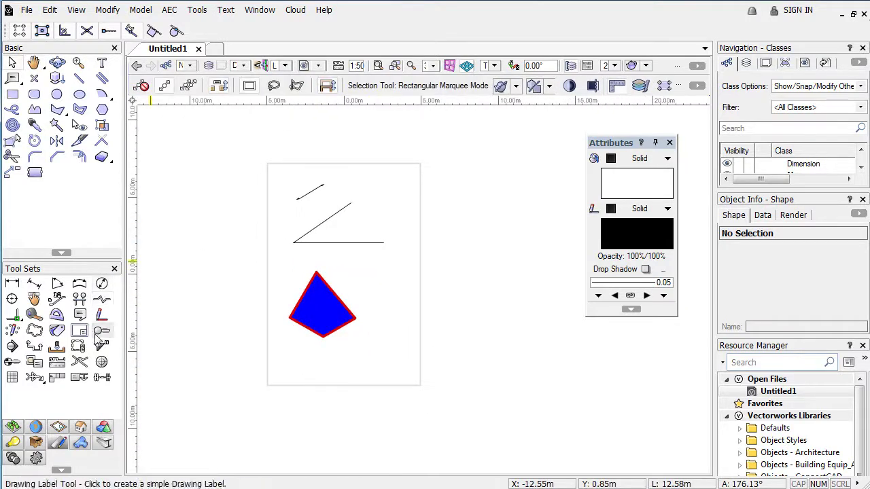
mouse_move(227, 259)
middle_mouse_down()
mouse_move(223, 208)
mouse_move(197, 227)
mouse_move(194, 271)
middle_mouse_up()
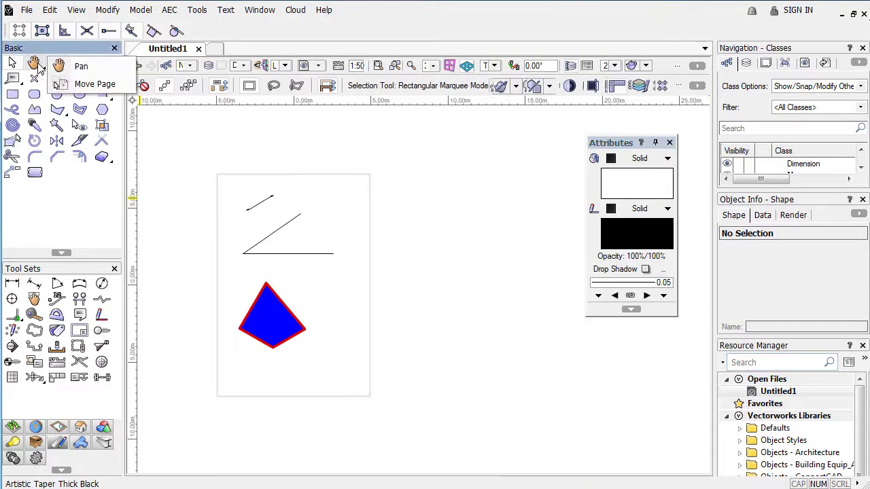
left_click(33, 62)
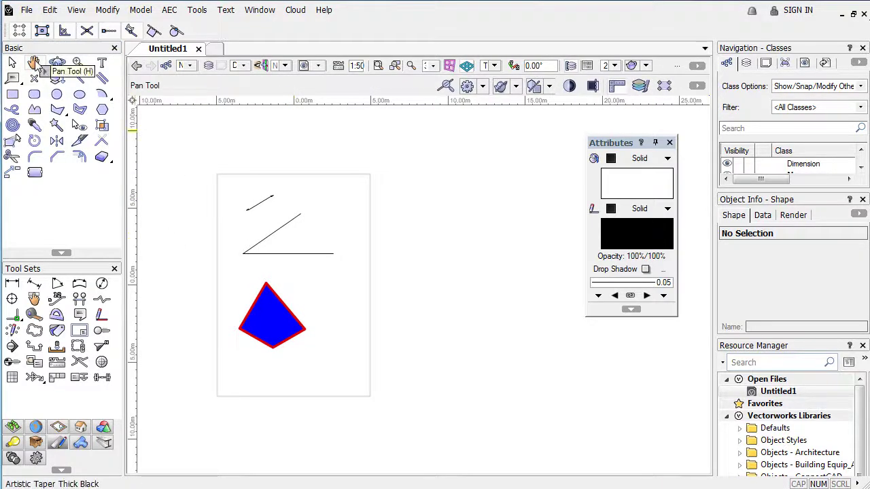
key("h")
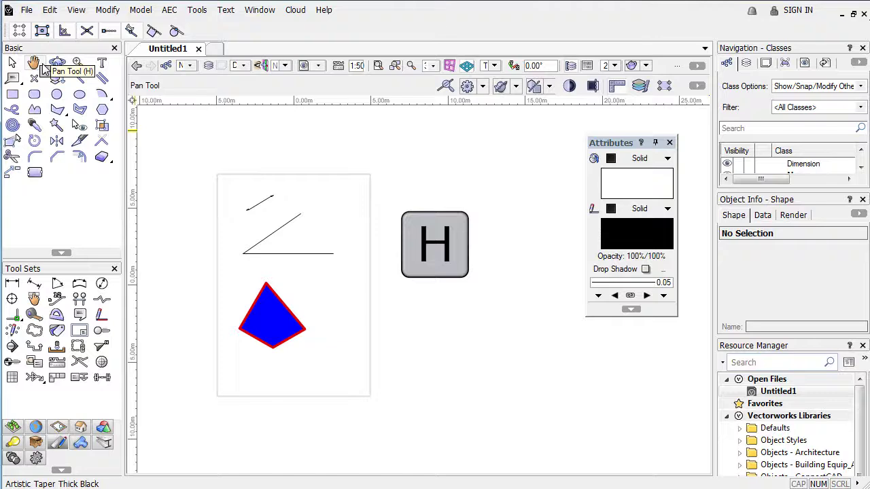
scroll(345, 257, "up", 2)
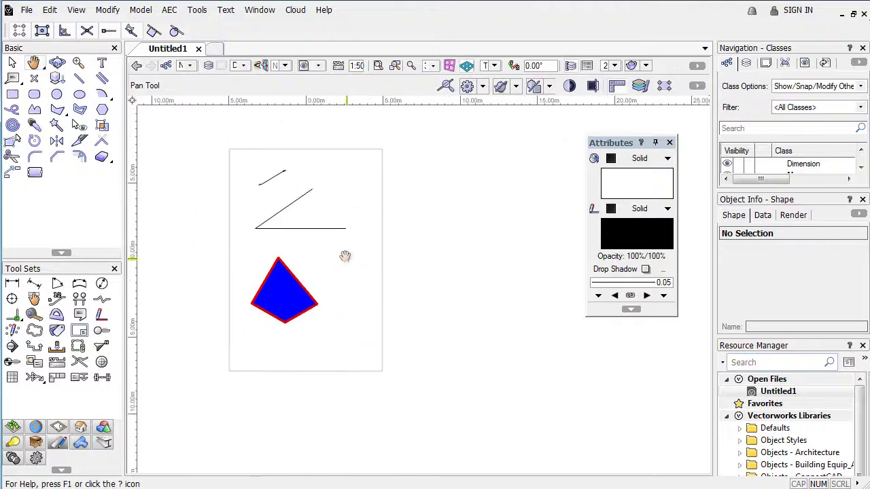
left_click_drag(310, 250, 321, 284)
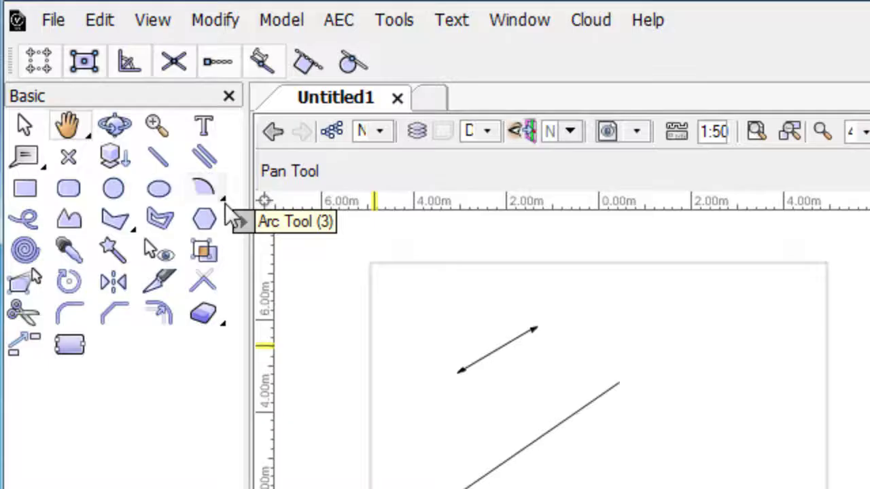
left_click(68, 129)
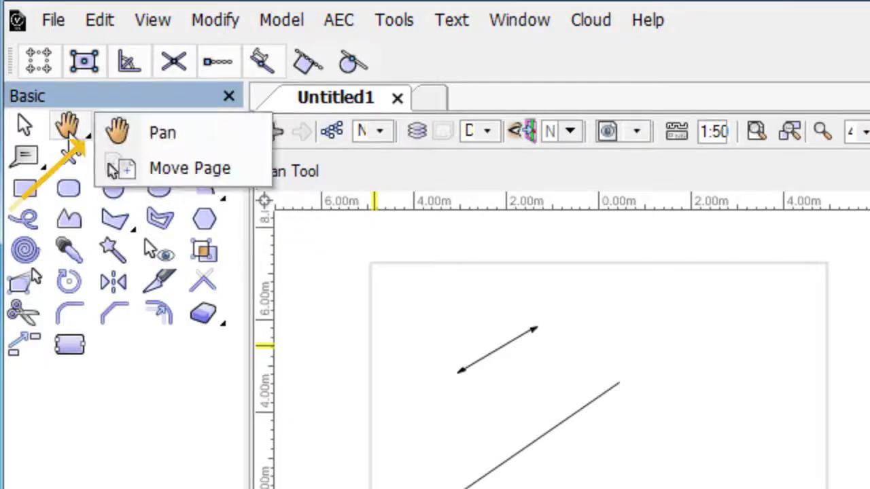
left_click(216, 198)
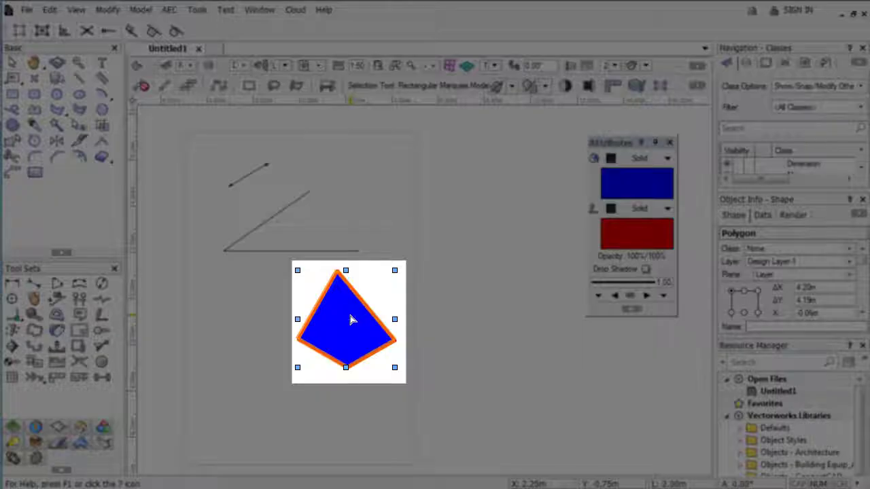
Step: Move the blue polygon to the lower left area of the page, and shift the page boundary left with the Move Page tool
left_click_drag(350, 320, 262, 362)
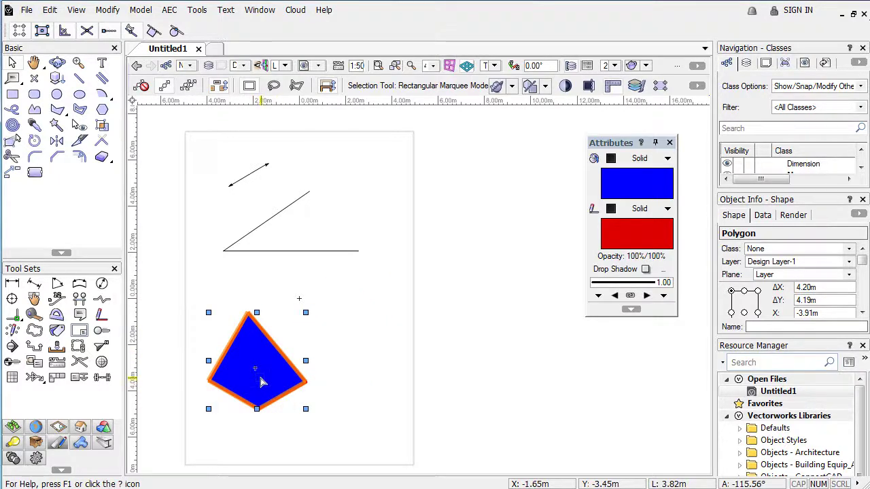
mouse_move(263, 382)
left_mouse_down()
mouse_move(339, 375)
mouse_move(347, 364)
mouse_move(238, 369)
mouse_move(247, 382)
left_mouse_up()
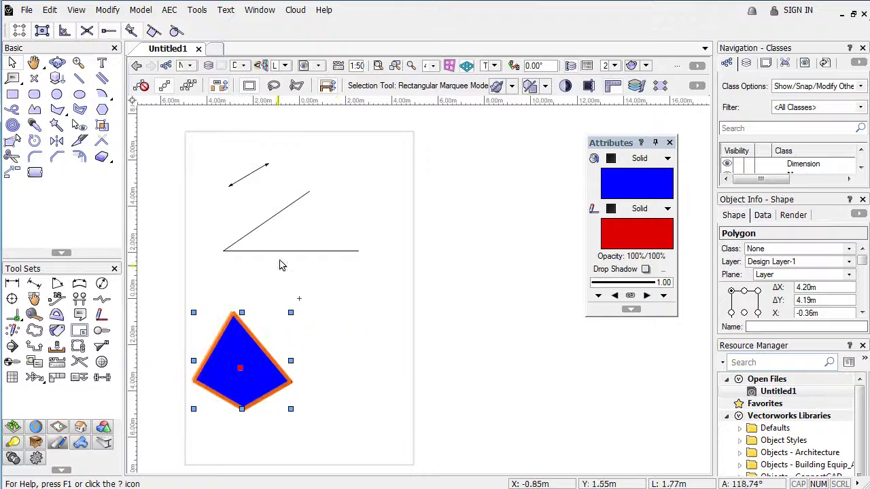
left_click_drag(34, 62, 75, 85)
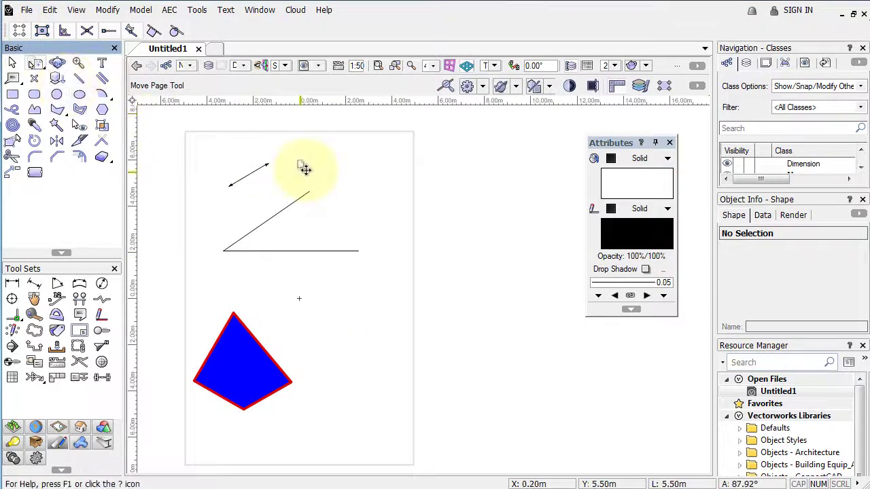
left_click_drag(305, 169, 268, 177)
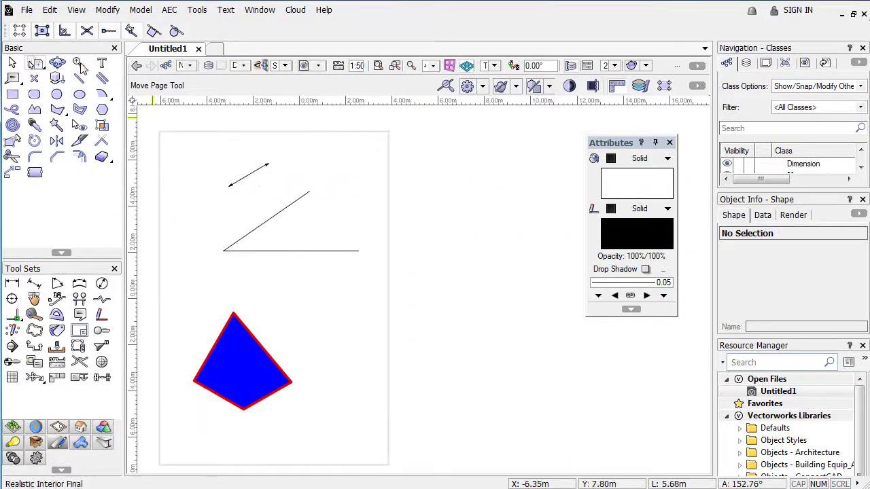
Step: Move the sloping line left and stretch both its ends, and extend the horizontal line's left end so that the two lines cross
left_click(41, 67)
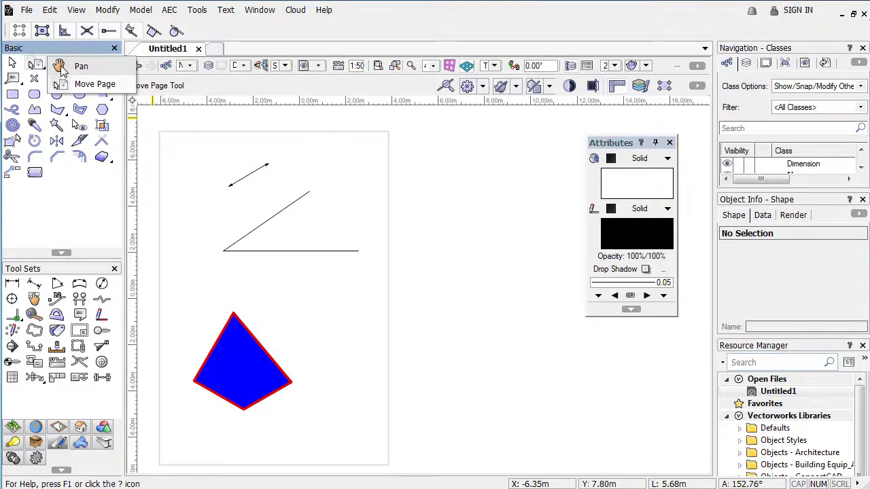
left_click(62, 67)
mouse_move(251, 159)
left_mouse_down()
mouse_move(252, 136)
mouse_move(281, 147)
mouse_move(264, 165)
mouse_move(255, 156)
left_mouse_up()
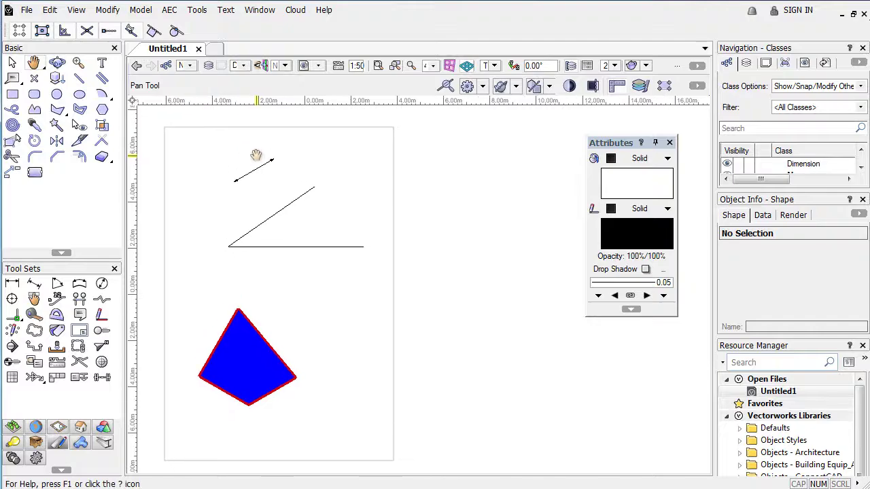
left_click(11, 62)
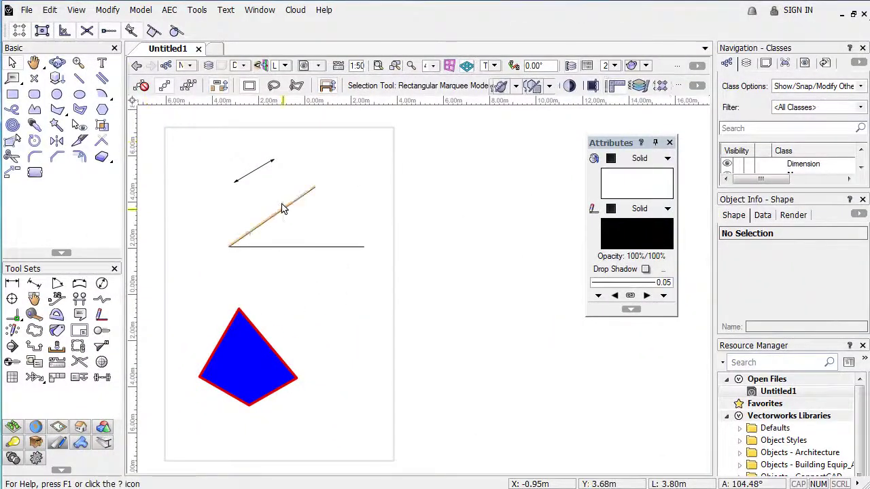
left_click_drag(272, 216, 245, 217)
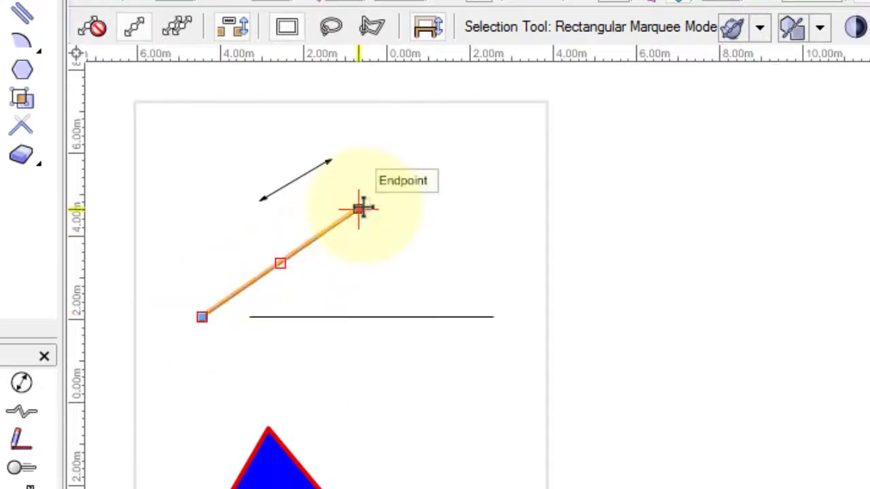
left_click_drag(358, 209, 442, 148)
left_click_drag(202, 316, 178, 334)
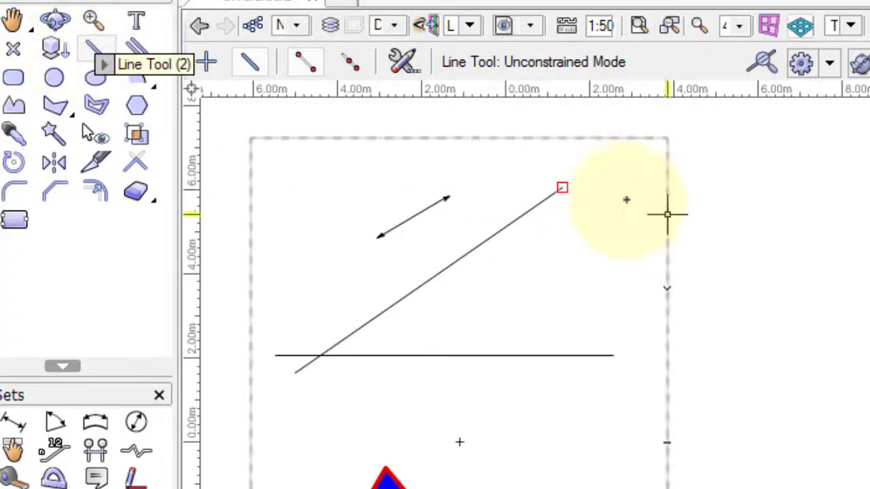
Step: Draw a line from the sloping line's upper endpoint to the midpoint of the horizontal line
left_click(561, 187)
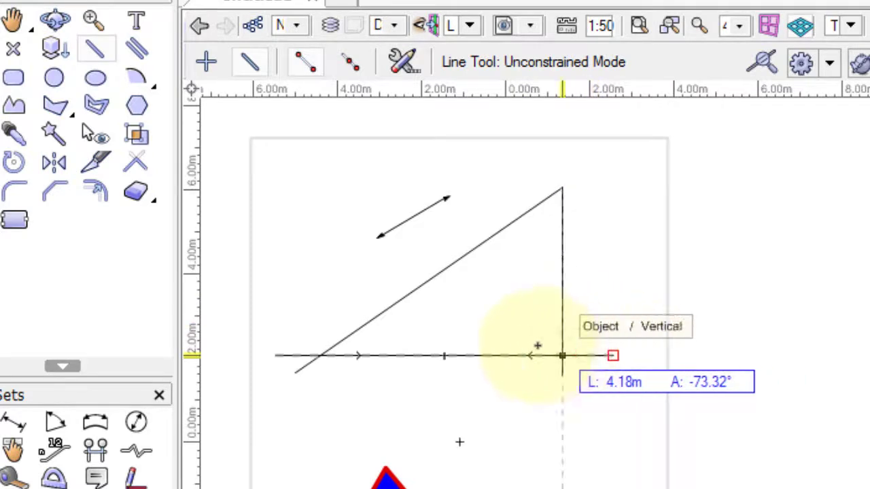
left_click(390, 298)
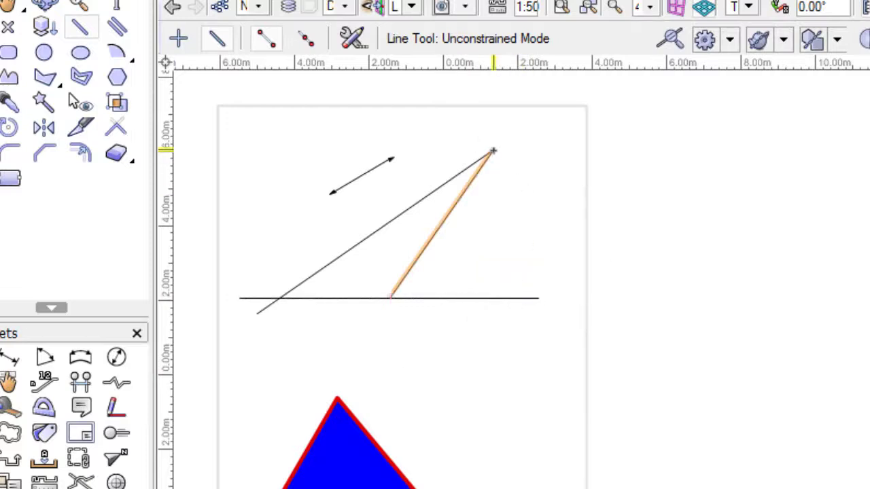
Step: Draw a line from the upper apex to the horizontal line's right endpoint, and below it a small triangle with an inner line to its left side's midpoint
left_click(493, 150)
left_click(542, 298)
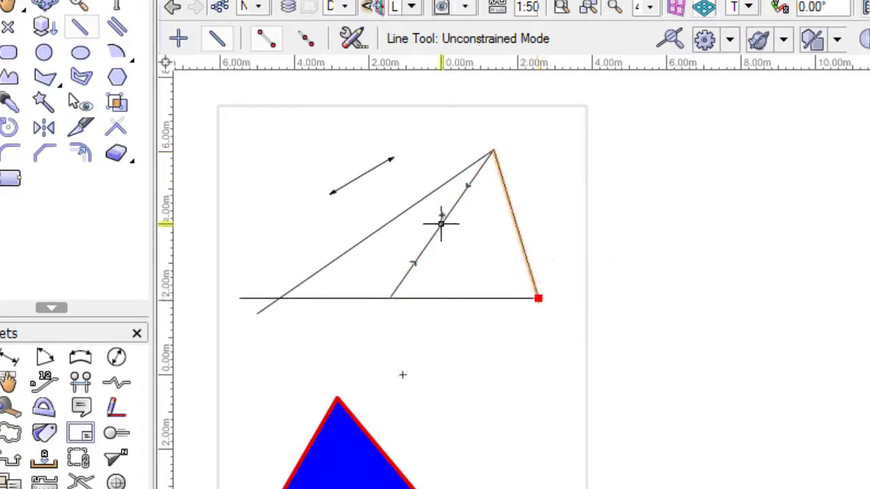
left_click(433, 401)
left_click(477, 328)
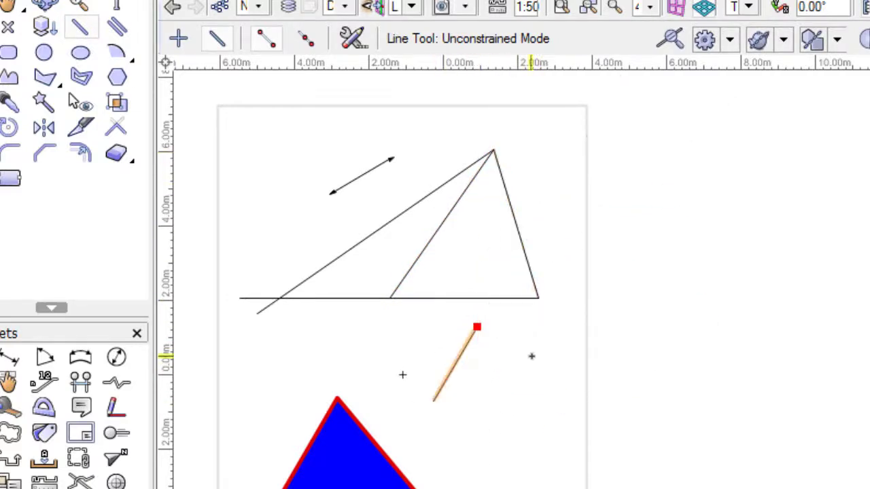
left_click(570, 402)
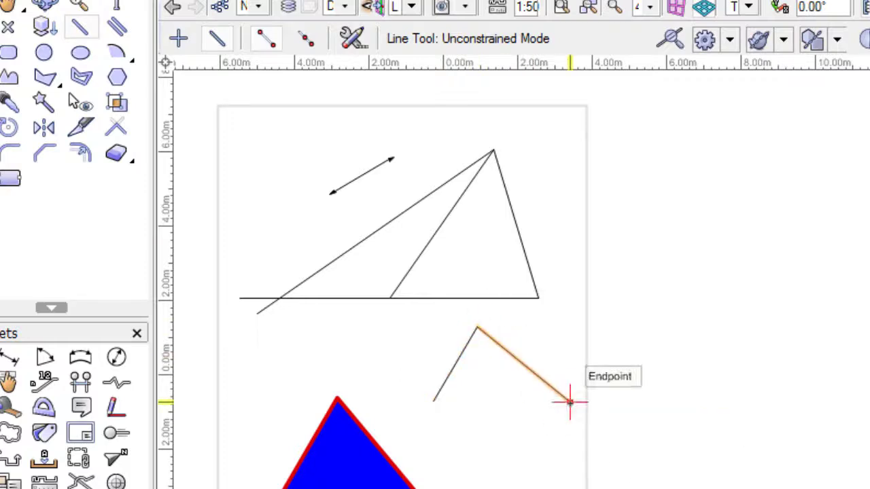
left_click(569, 402)
left_click(455, 365)
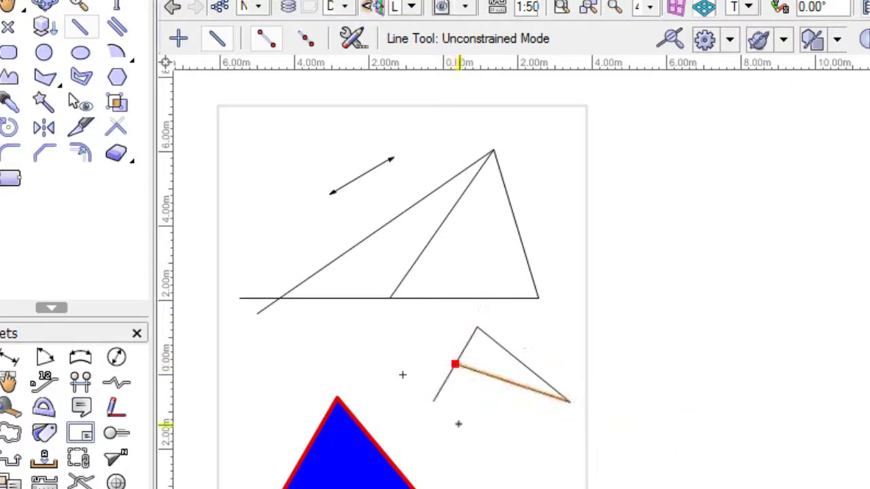
left_click(433, 401)
key("x")
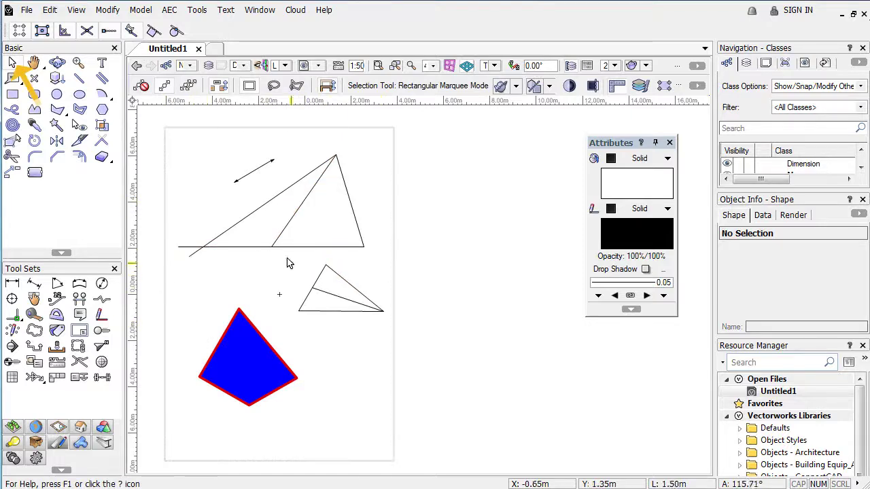
Step: Select the four lines of the small triangle with a rectangular marquee that fully encloses them
left_click_drag(287, 263, 337, 314)
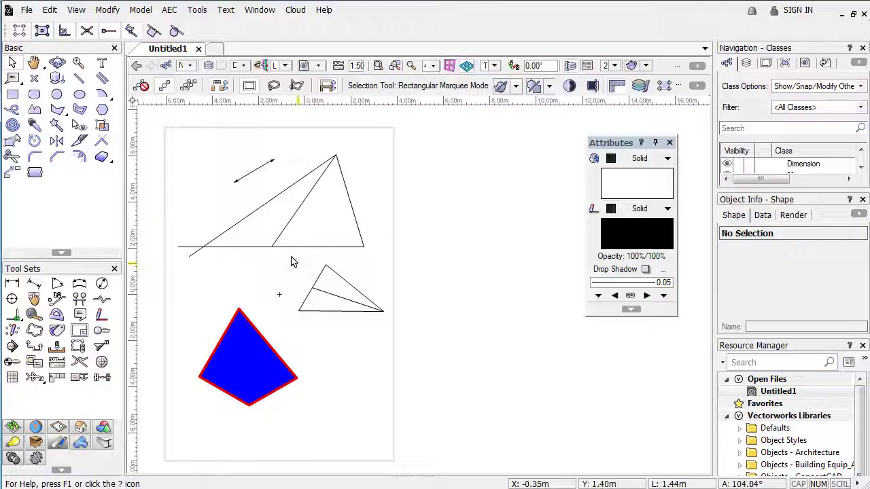
left_click_drag(288, 258, 396, 324)
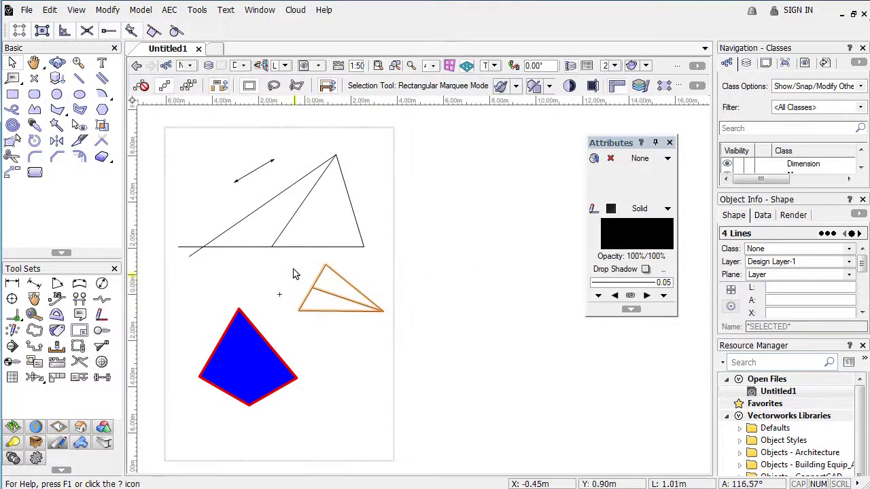
left_click_drag(285, 262, 391, 327)
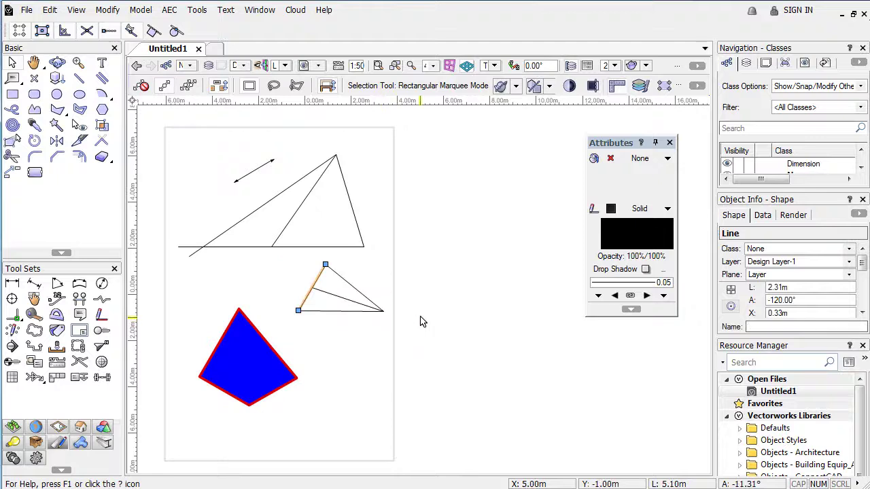
left_click(419, 320)
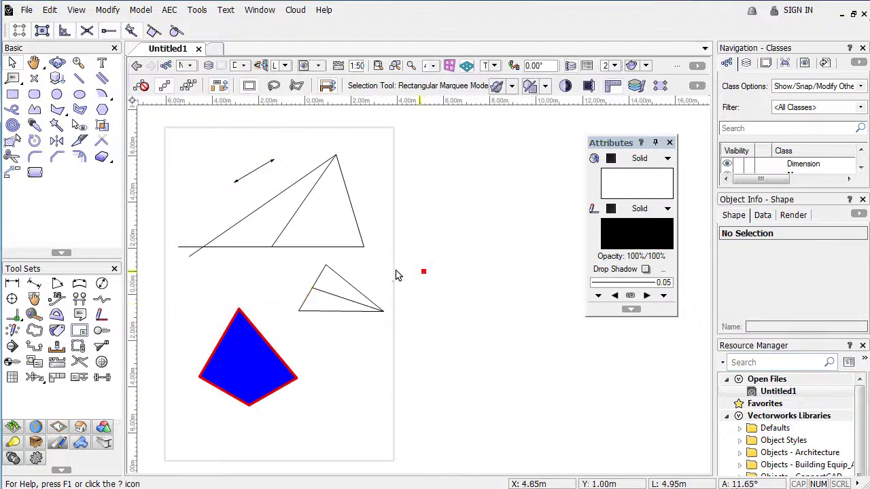
left_click_drag(281, 261, 419, 327)
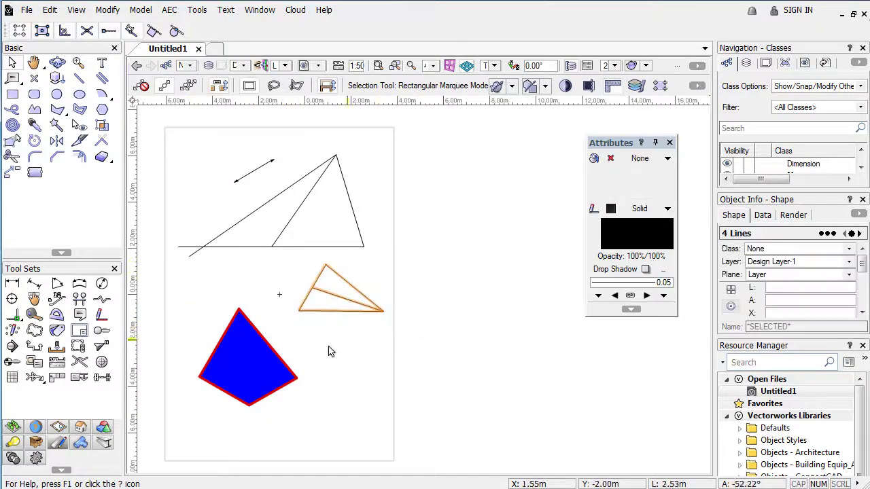
Step: Add the blue polygon, the double-arrow line, the long sloping line and the inner sloping line to the selection, and deselect everything
left_click(294, 374, "shift")
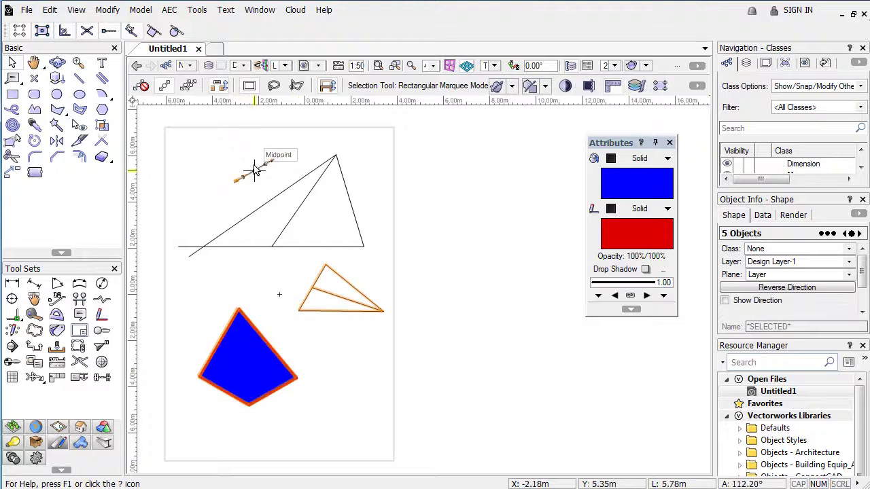
left_click(254, 169, "shift")
left_click(263, 204, "shift")
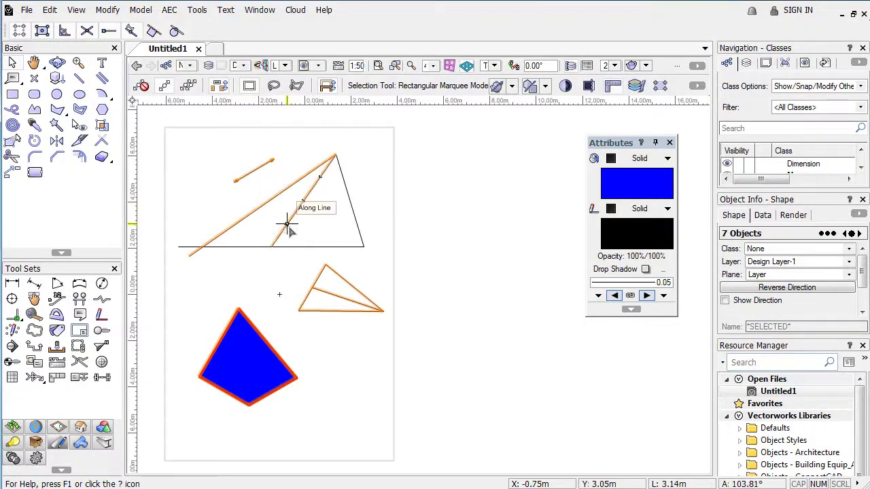
left_click(286, 224, "shift")
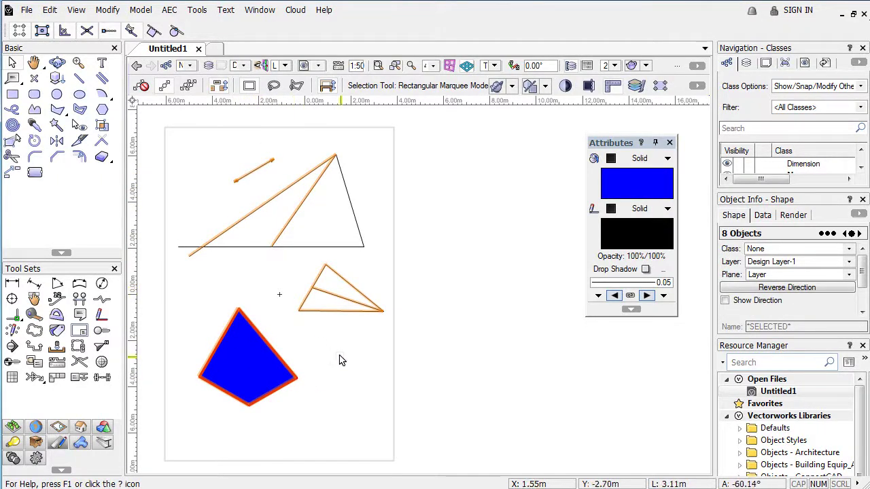
left_click(342, 360)
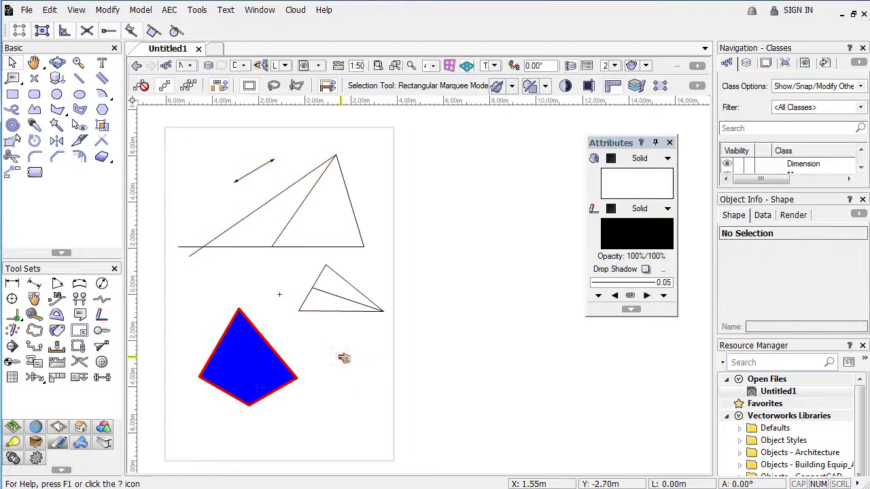
Step: Select the double-arrow line by encircling it in Lasso Marquee mode
left_click(275, 87)
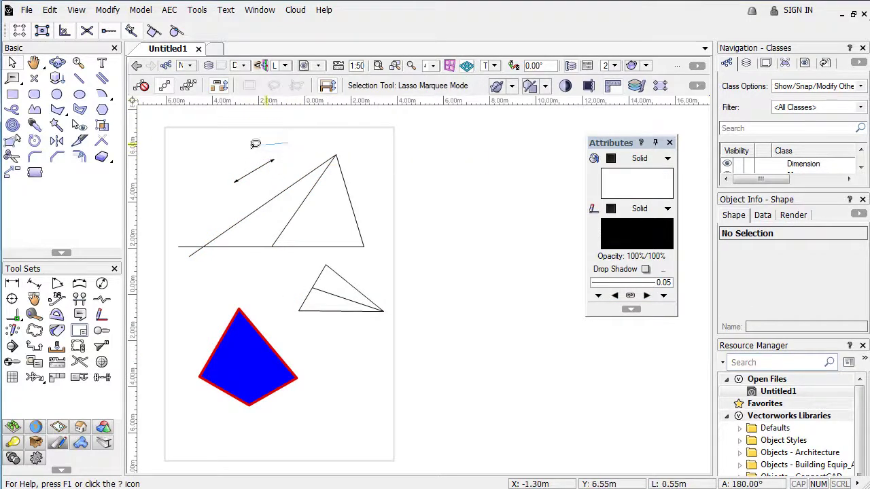
left_click_drag(255, 144, 300, 152)
left_click_drag(287, 139, 283, 144)
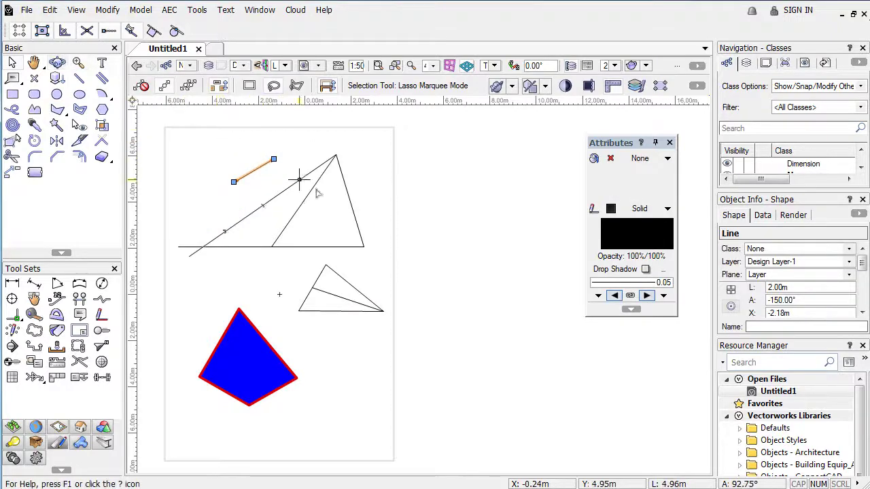
Step: Select the small triangle's four lines and the blue polygon by outlining them in Polygonal Marquee mode
key("u")
left_click(294, 285)
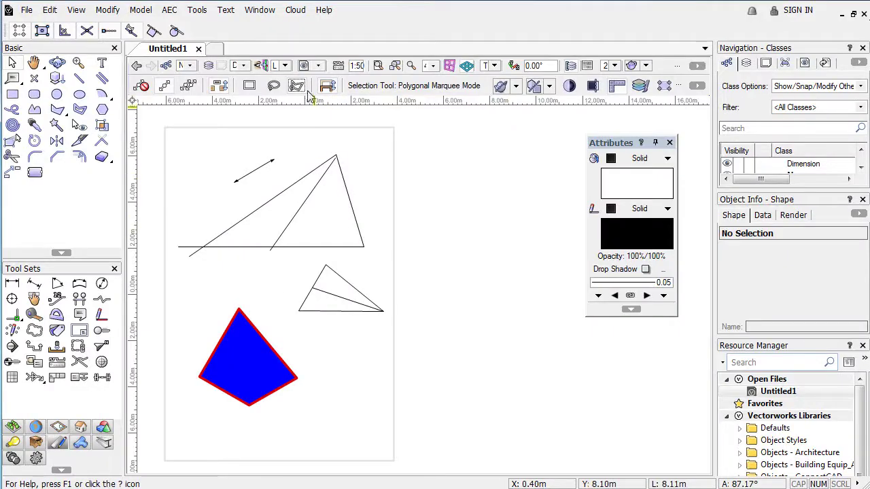
left_click(349, 261)
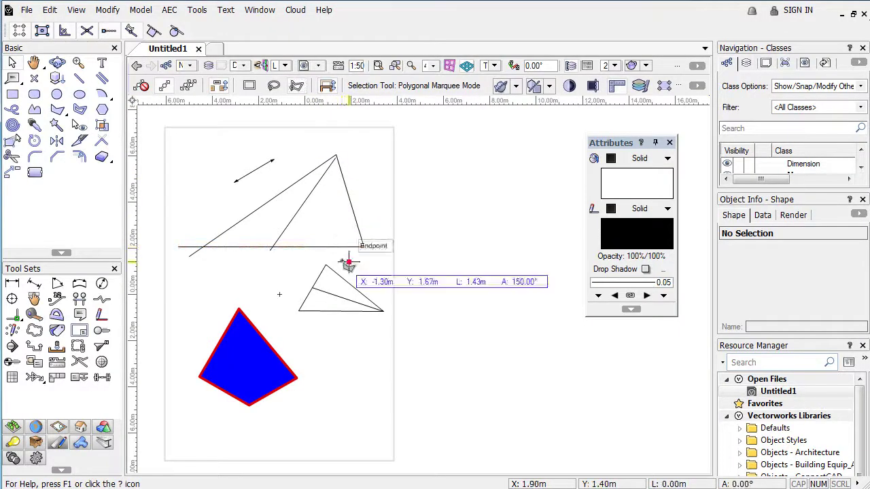
left_click(244, 259)
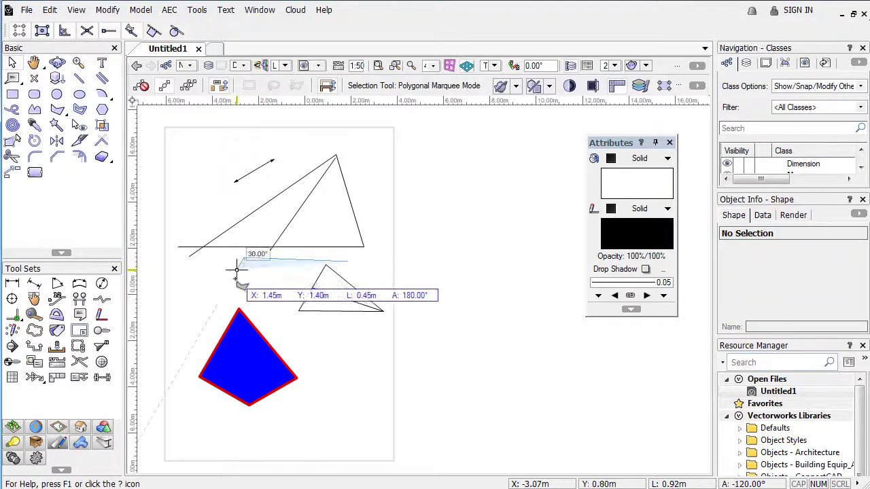
left_click(192, 348)
left_click(181, 407)
left_click(269, 429)
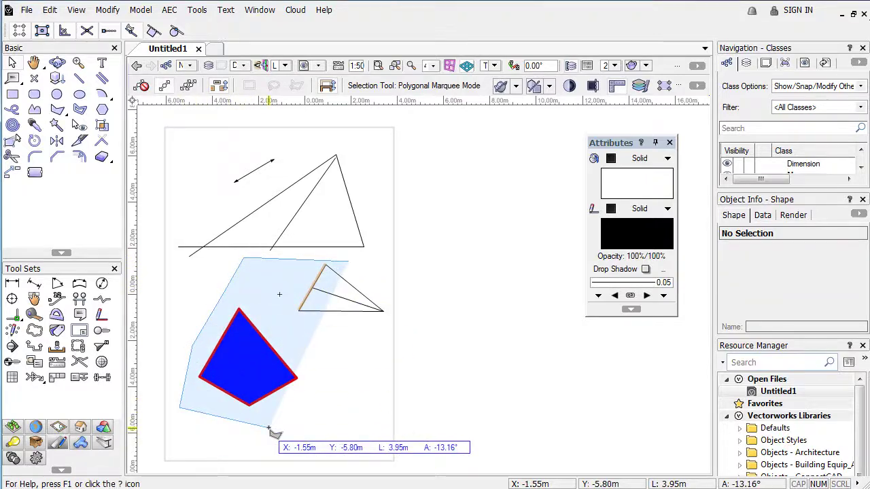
left_click(310, 384)
left_click(386, 331)
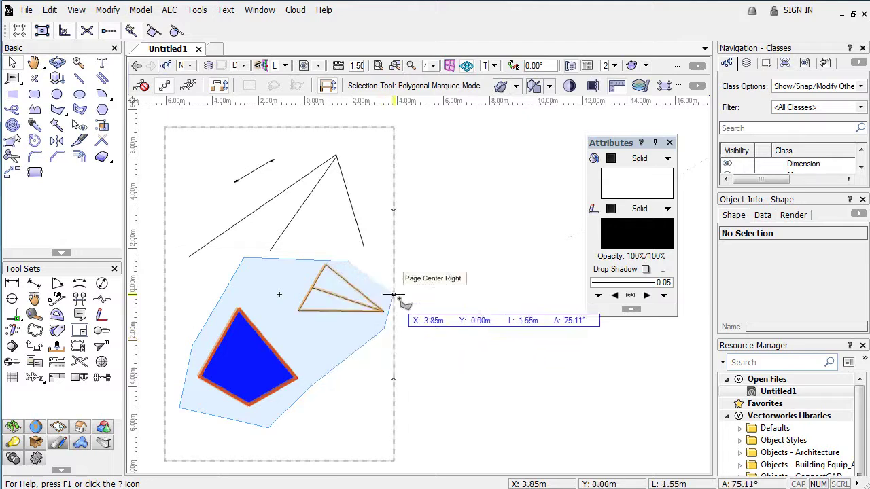
left_click(394, 296)
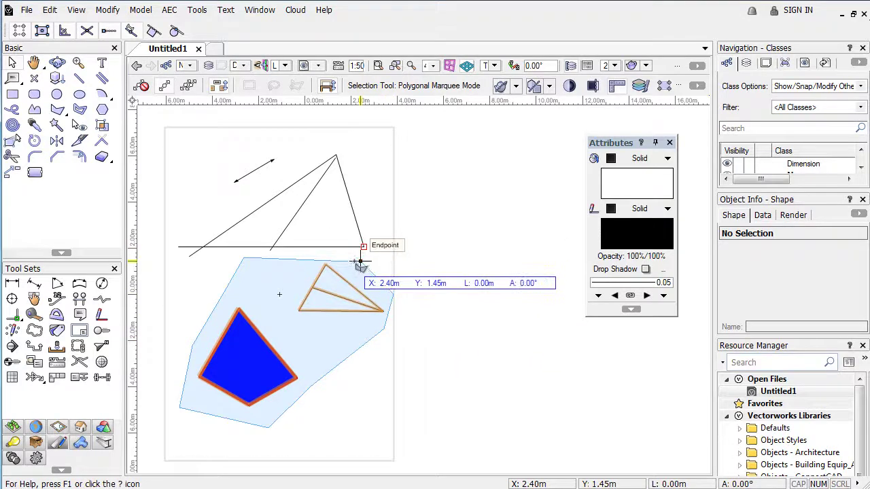
double_click(355, 262)
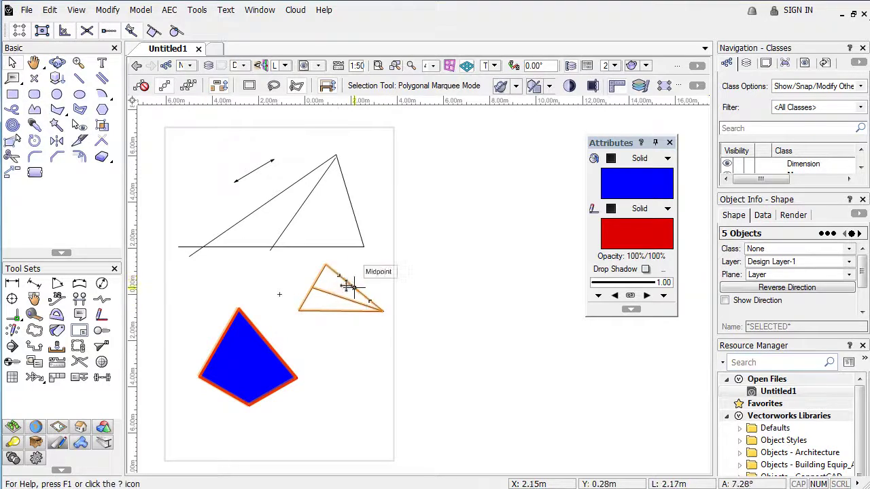
Step: Shift the selected triangle lines and blue polygon slightly down and left, and move the blue polygon alone upward beside the triangle
mouse_move(348, 286)
left_mouse_down()
mouse_move(320, 306)
mouse_move(386, 287)
mouse_move(351, 293)
left_mouse_up()
left_click(449, 296)
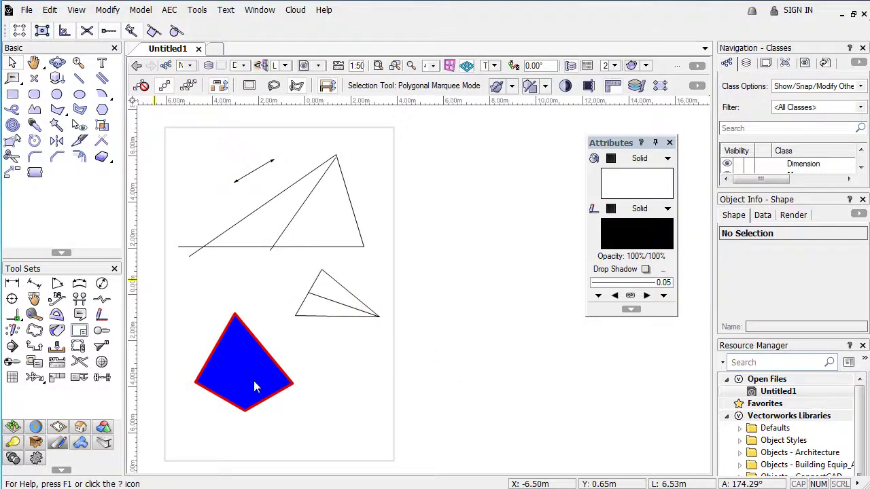
left_click_drag(263, 347, 253, 293)
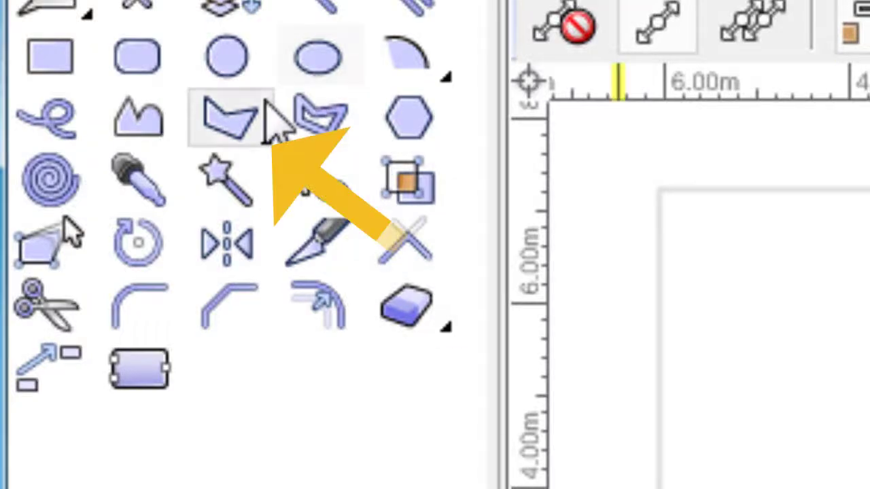
Step: Draw a closed irregular ten-vertex 2D polygon, about 5 m wide and 3 m high, near the page's lower left corner
left_click_drag(248, 119, 404, 148)
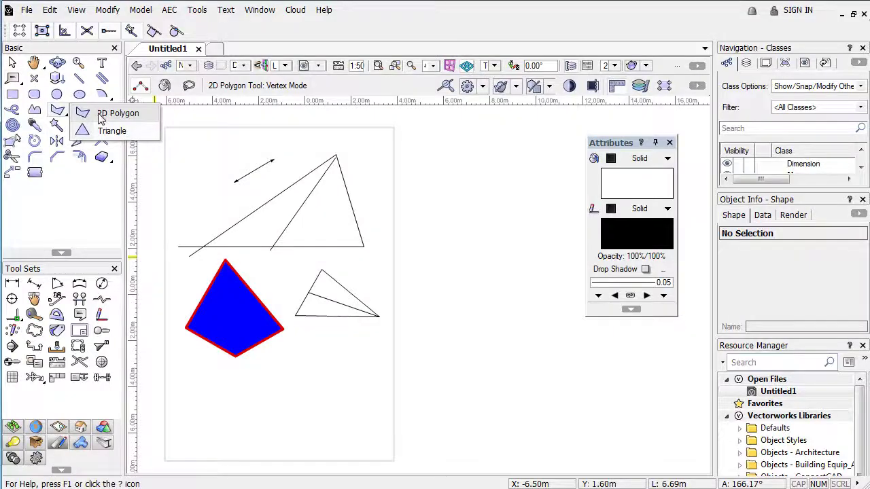
left_click_drag(101, 119, 101, 120)
left_click(195, 407)
left_click(207, 376)
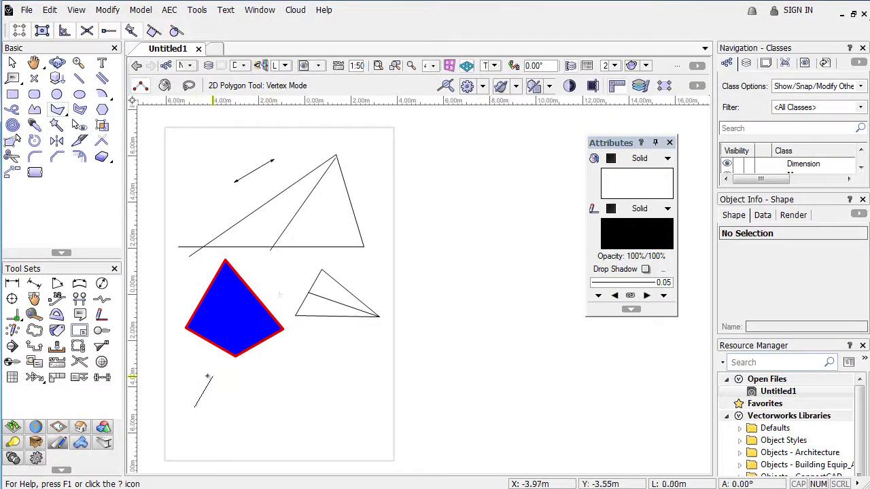
left_click(263, 394)
left_click(279, 423)
left_click(267, 444)
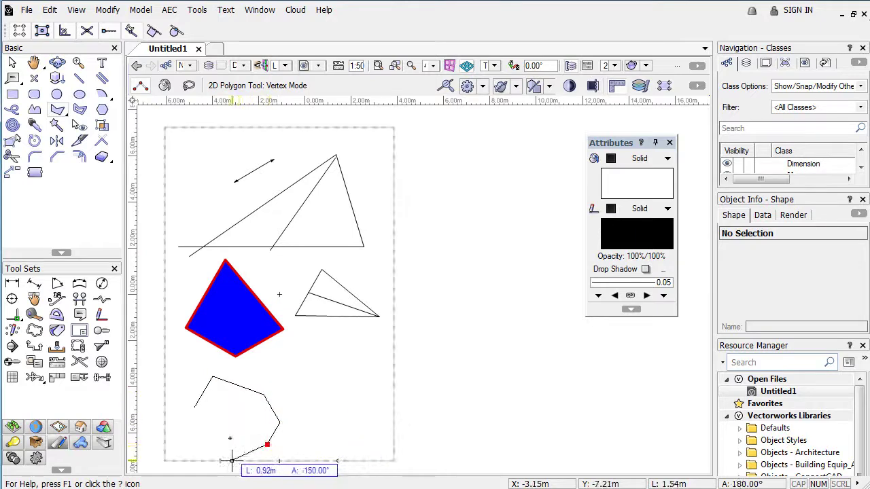
left_click(228, 432)
left_click(212, 443)
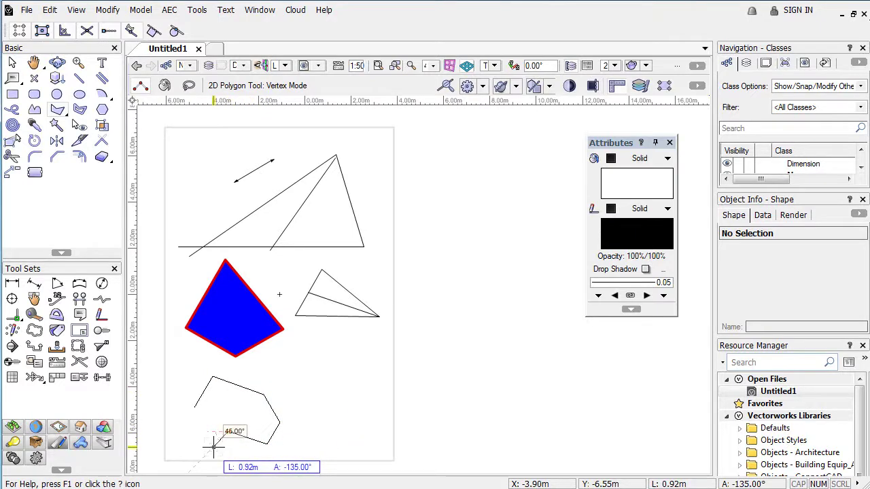
left_click(165, 441)
left_click(178, 395)
left_click(195, 406)
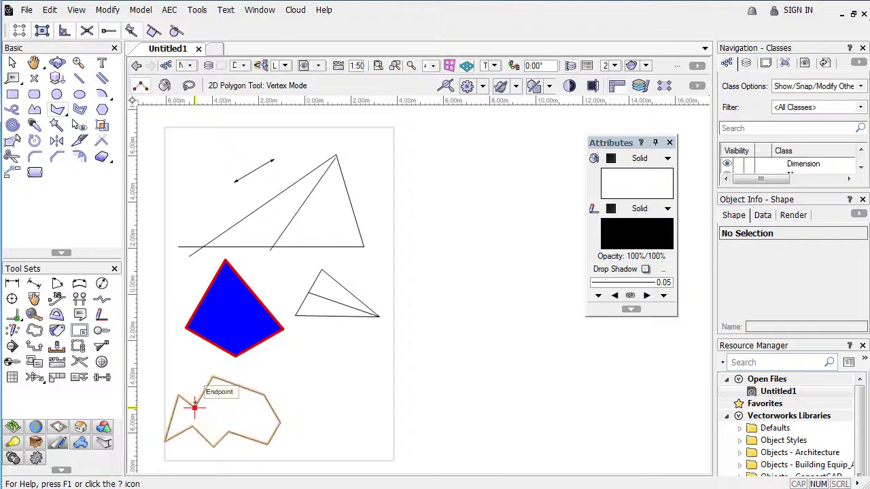
Step: Examine the new polygon's shape properties, including its vertex options, closed state, vertex count, perimeter and area
left_click(11, 62)
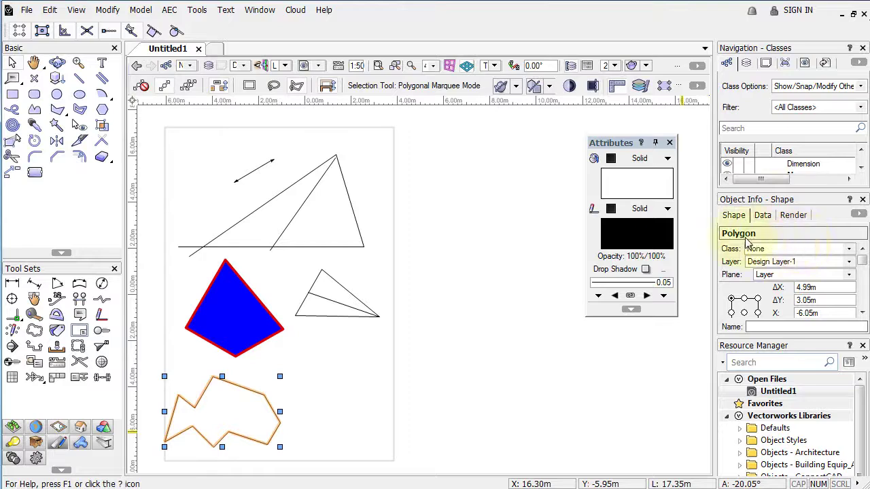
scroll(816, 285, "down", 5)
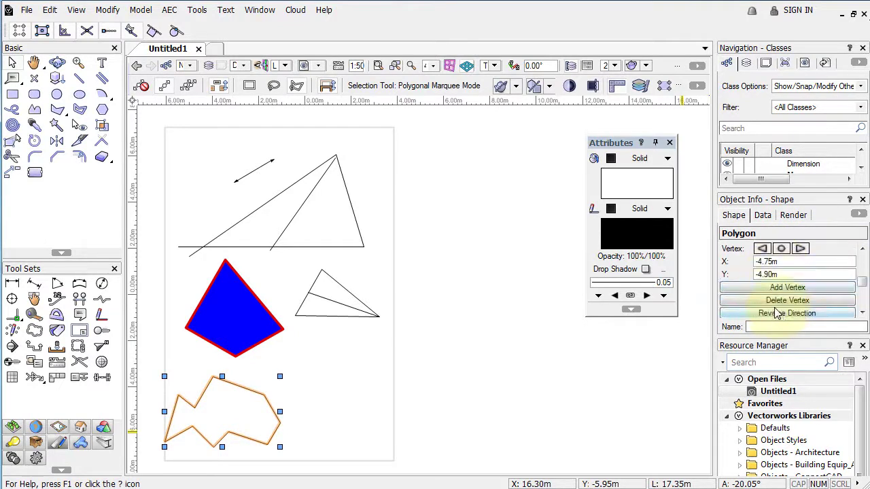
scroll(775, 309, "down", 1)
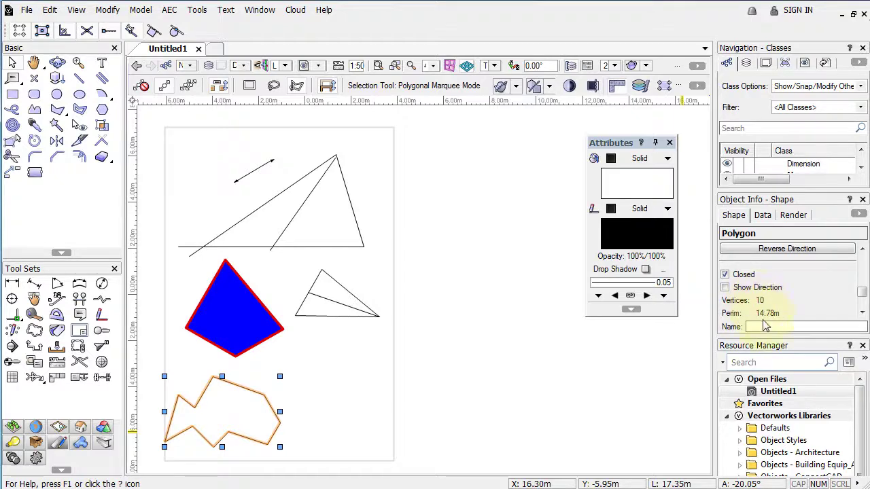
left_click_drag(860, 294, 864, 303)
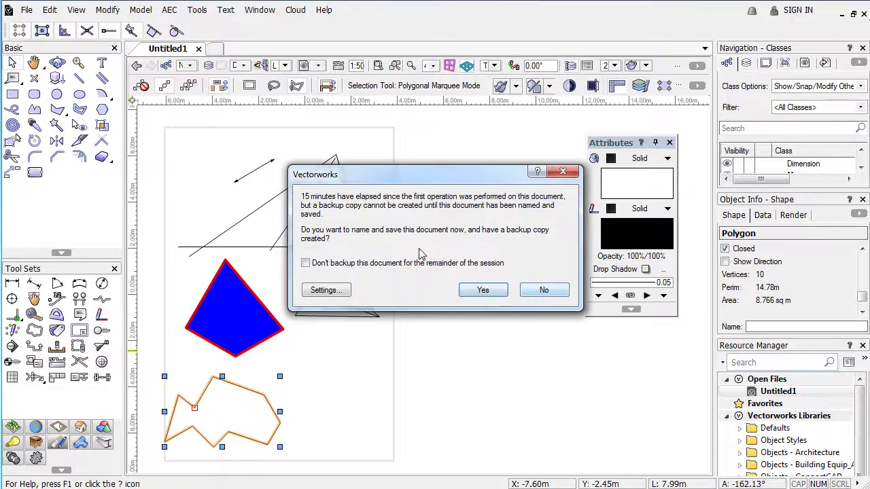
Step: Accept the backup prompt and save the document under the name Prueba
left_click(497, 292)
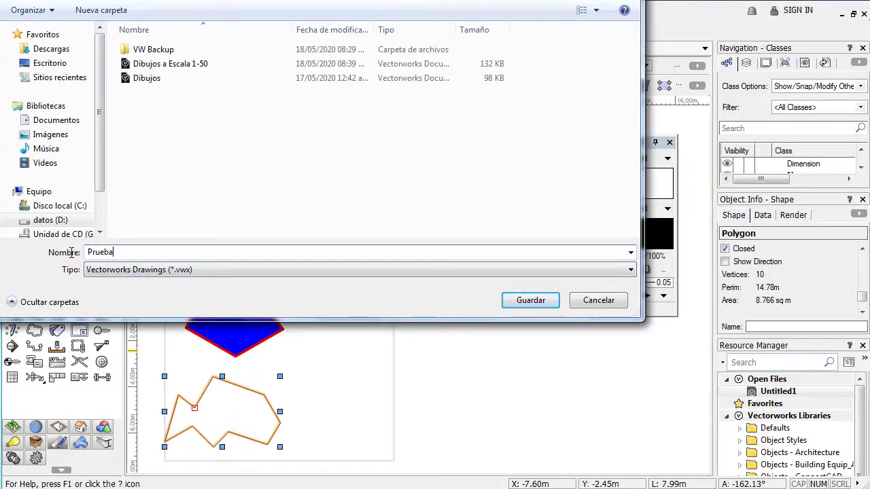
type("Prueba")
key("Return")
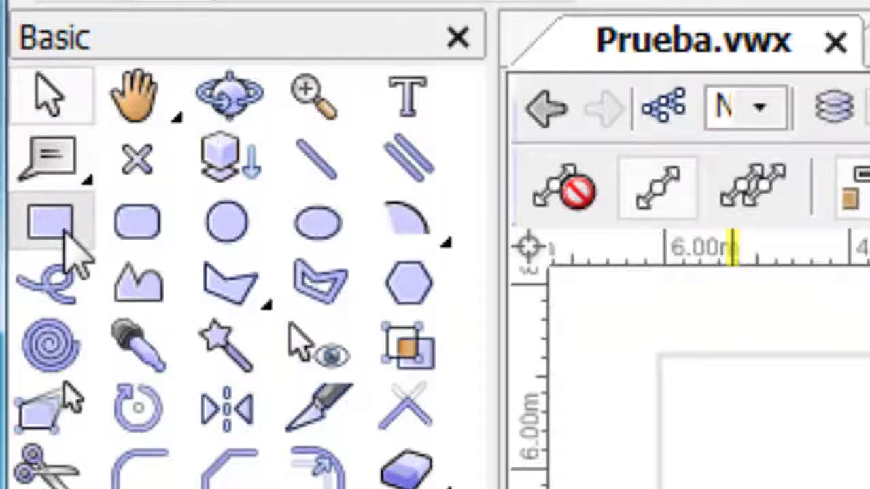
Step: Draw two rectangles below the small triangle, about 2.55 by 1.05 m and about 3.35 by 1.40 m
left_click(66, 235)
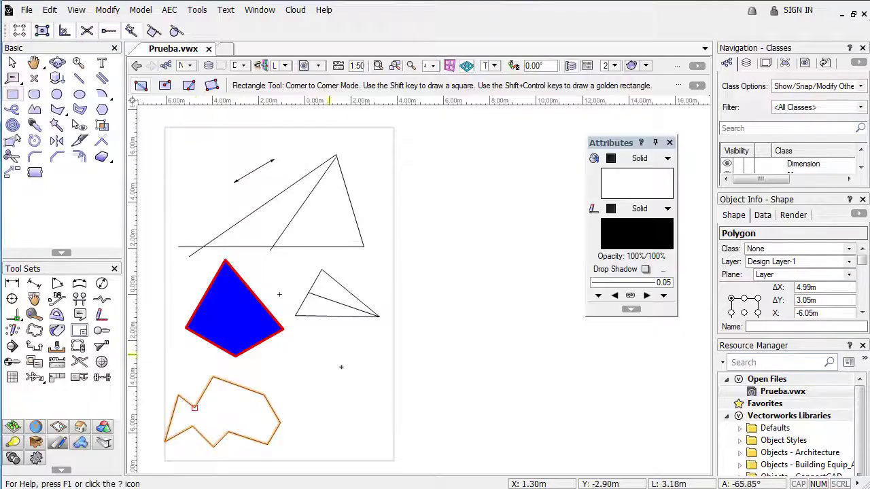
left_click(295, 349)
left_click(355, 374)
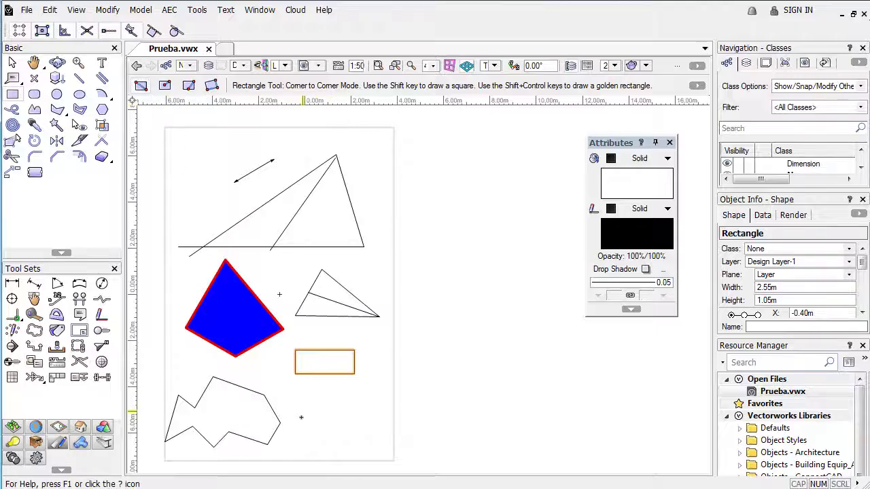
left_click(301, 417)
left_click(379, 385)
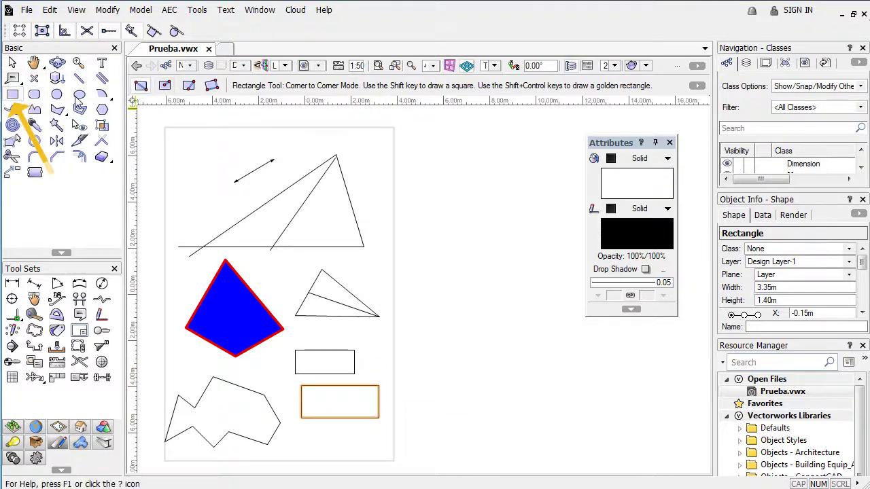
Step: Create a rectangle 3 m wide and 3 m high by entering its dimensions, and place it beside the page's upper right
double_click(13, 96)
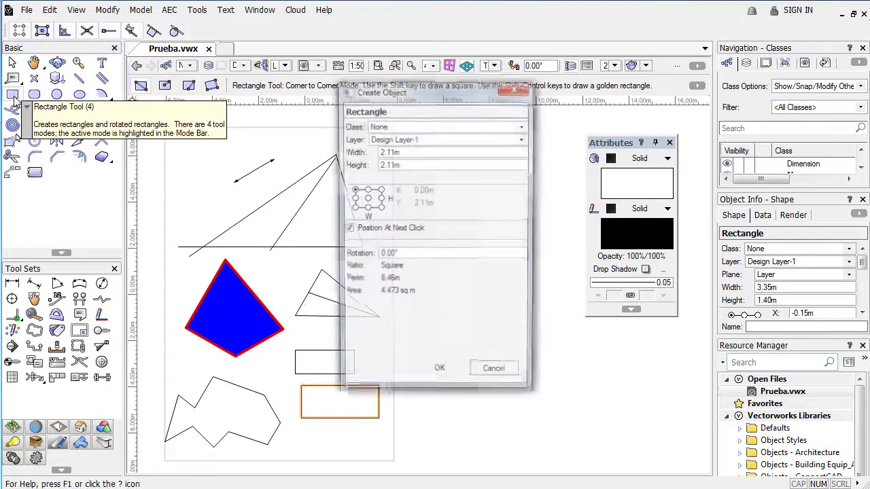
left_click_drag(400, 97, 265, 97)
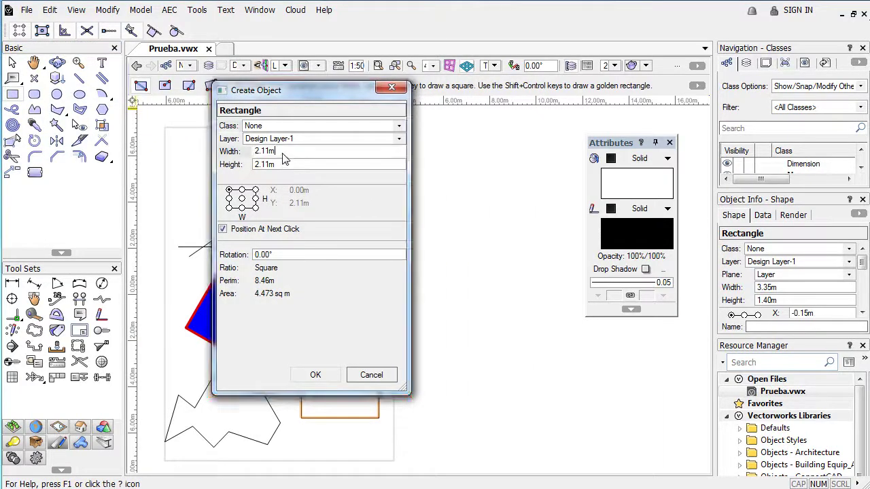
key("BackSpace")
key("BackSpace")
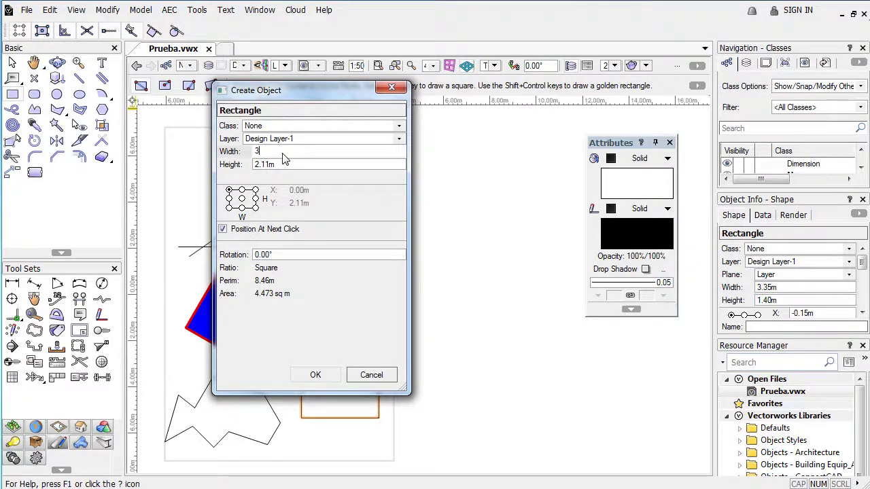
key("Tab")
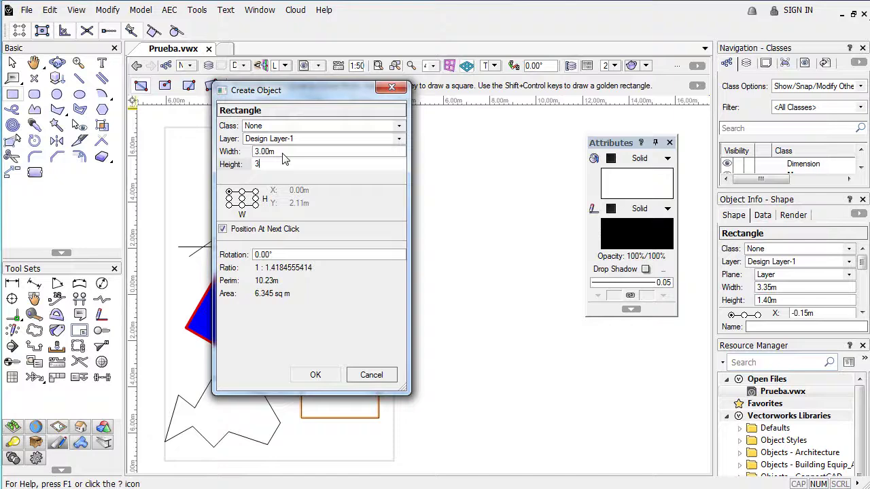
key("Tab")
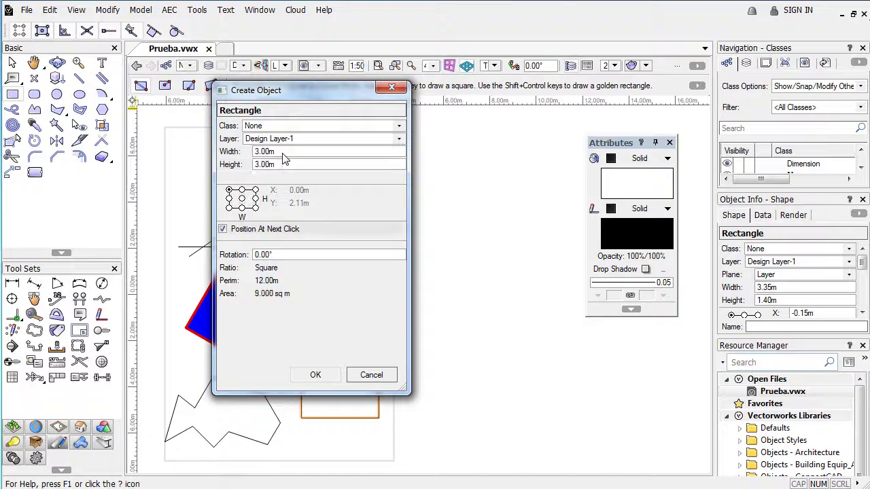
left_click(332, 381)
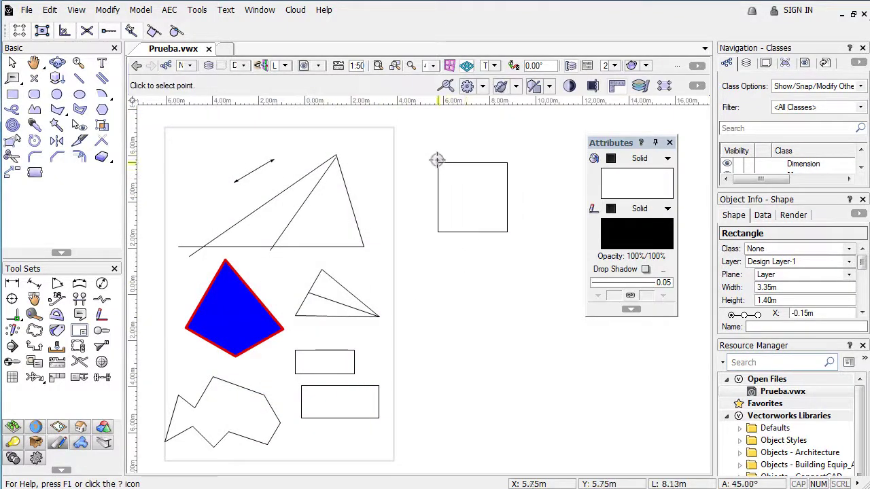
left_click(437, 160)
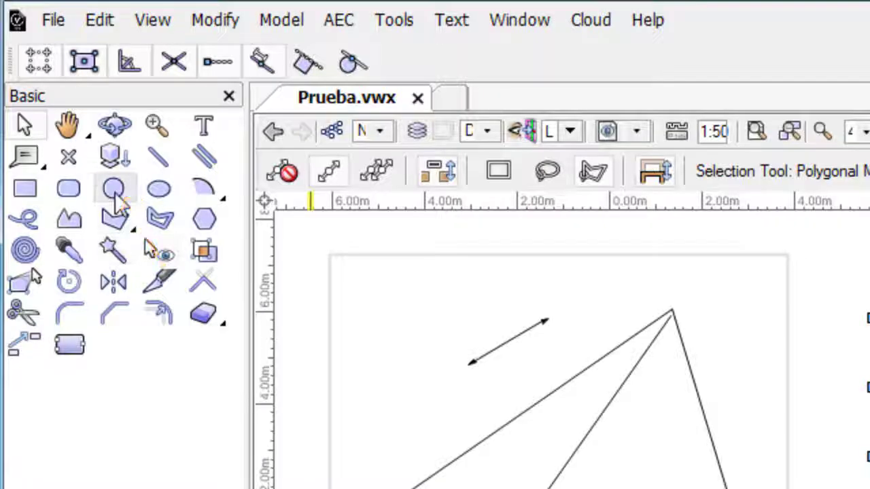
Step: Draw a circle of about 2.31 m radius below the square and place a 2D locus on its upper right and upper left arcs
left_click(57, 94)
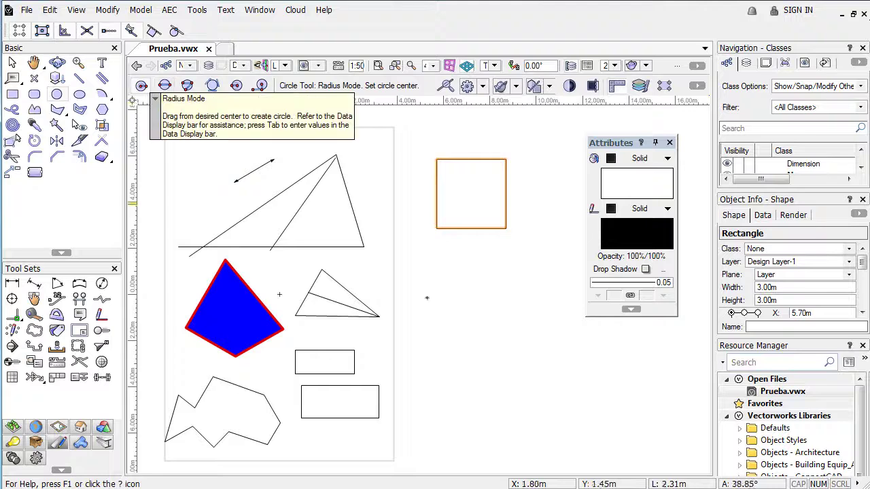
left_click(468, 339)
left_click(497, 294)
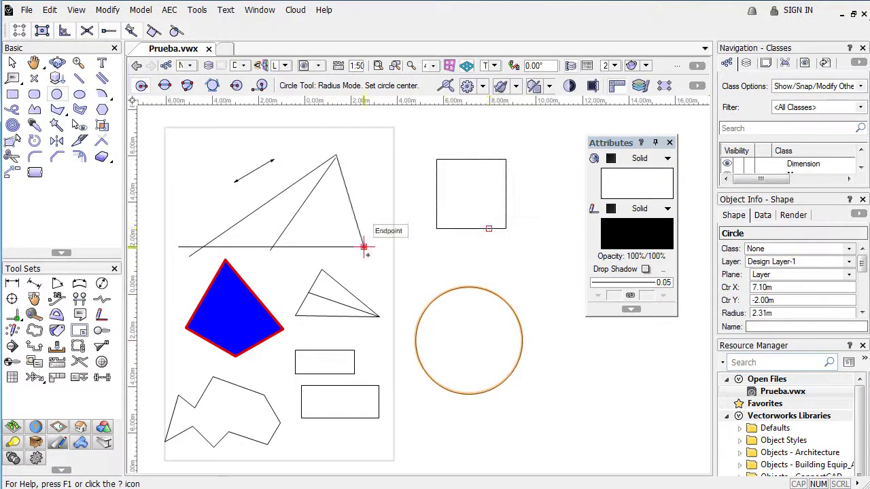
left_click(34, 78)
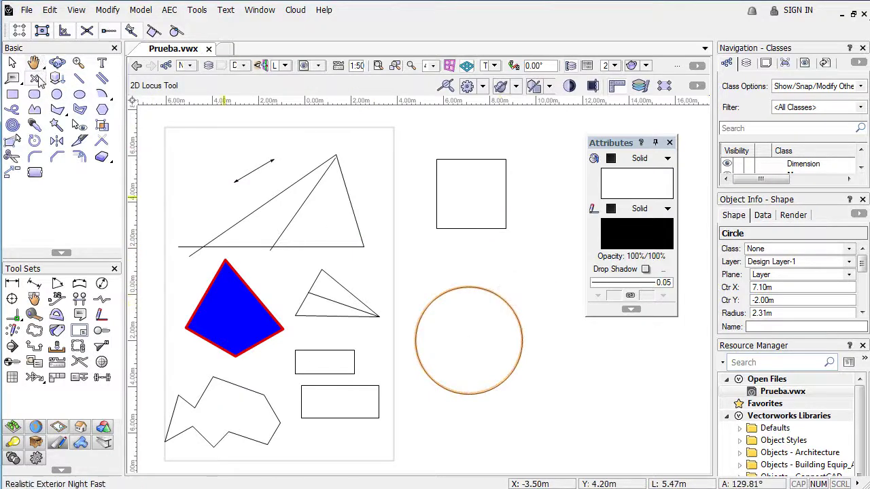
left_click(508, 303)
left_click(433, 299)
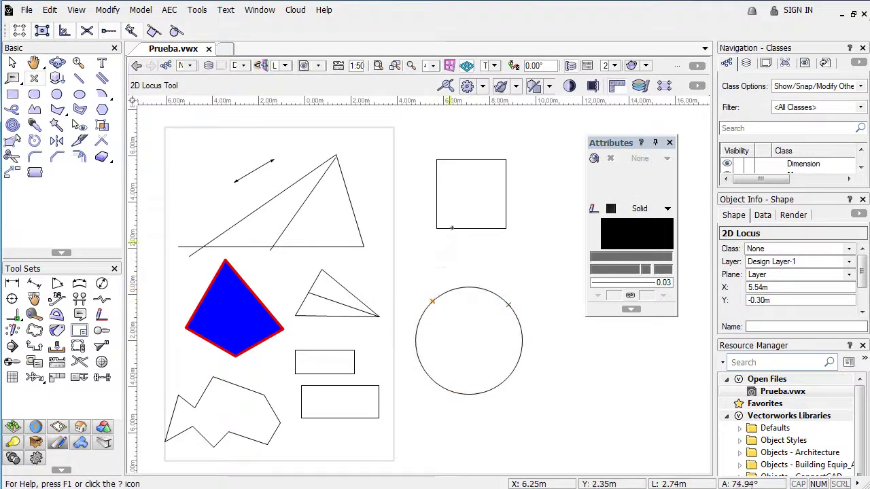
Step: Draw a tangent-like line upward and inward from each locus on the circle, about 1.28 m from the left and 2.32 m from the right
left_click(81, 80)
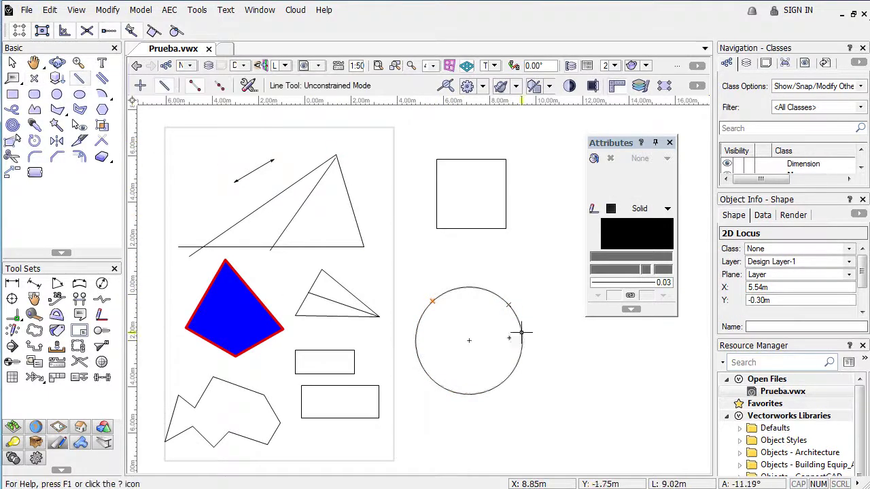
scroll(493, 343, "up", 3)
middle_click_drag(445, 272, 406, 299)
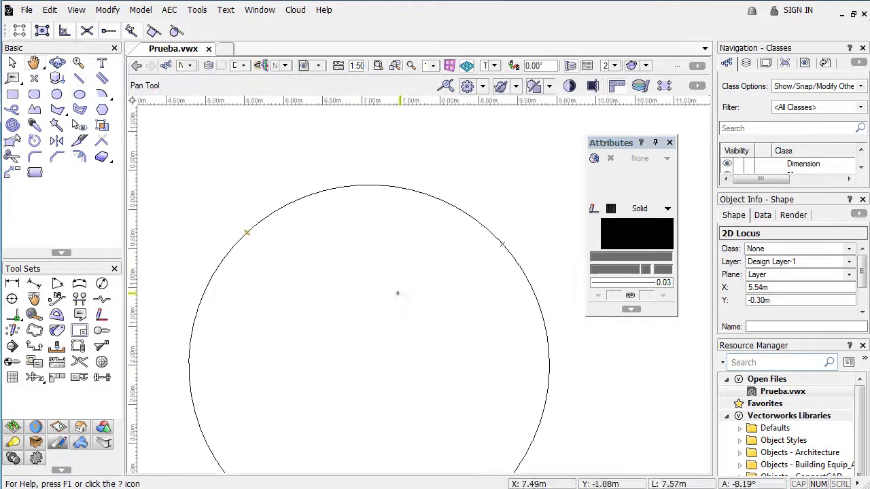
left_click(247, 232)
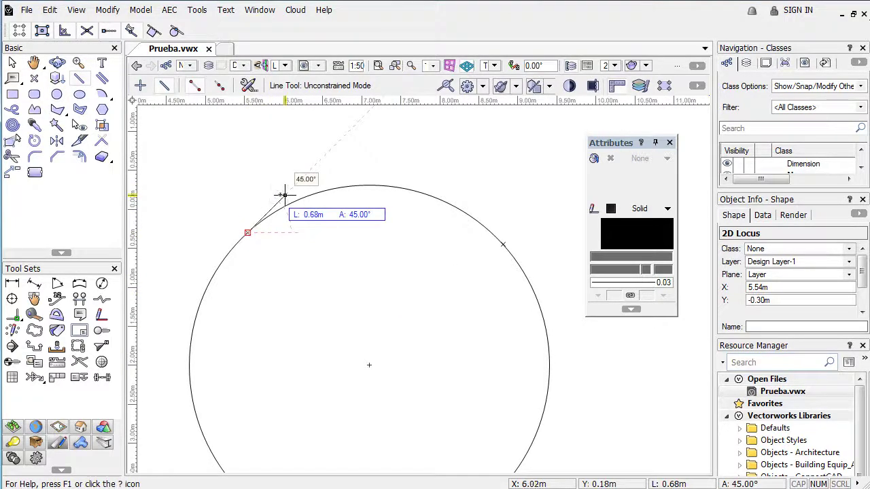
left_click(320, 165)
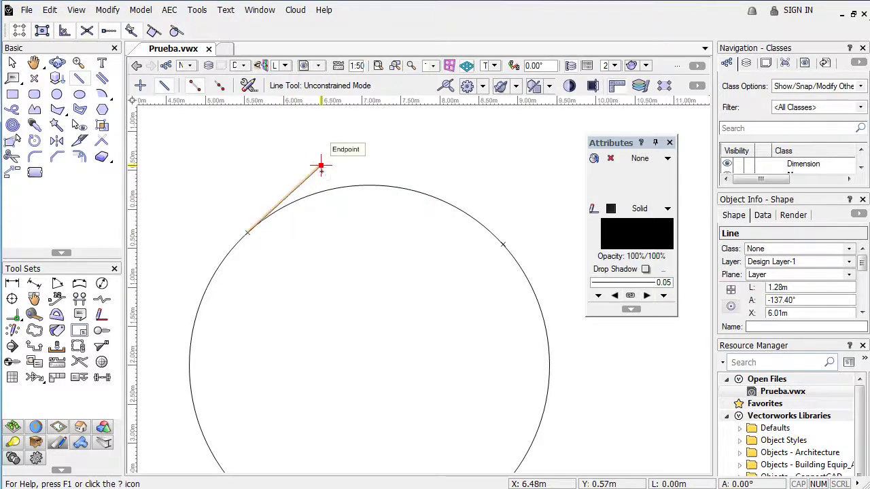
left_click(502, 244)
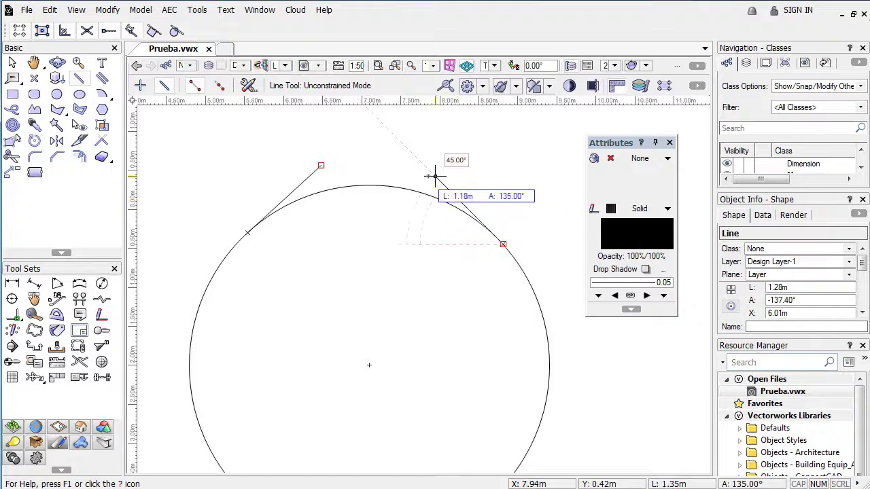
left_click(379, 110)
middle_click_drag(373, 247, 366, 281)
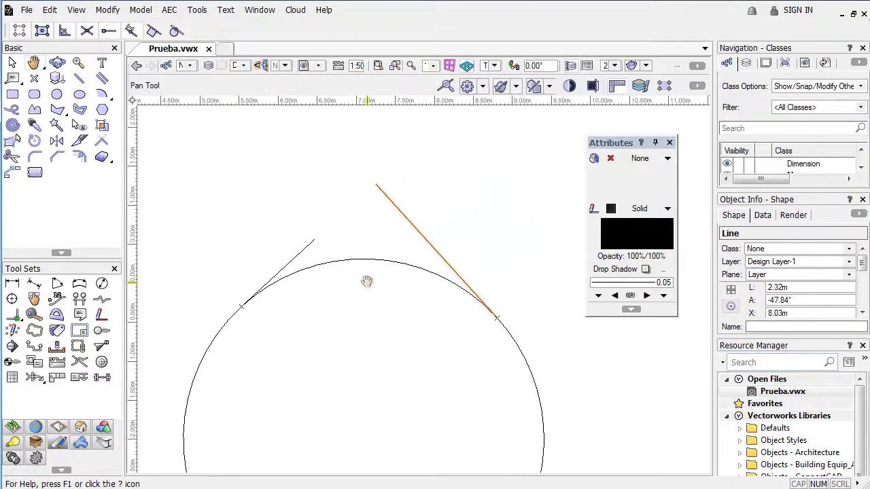
Step: Lengthen the right tangent line at both ends to about 4.44 m and extend the left one upward so the two cross
key("x")
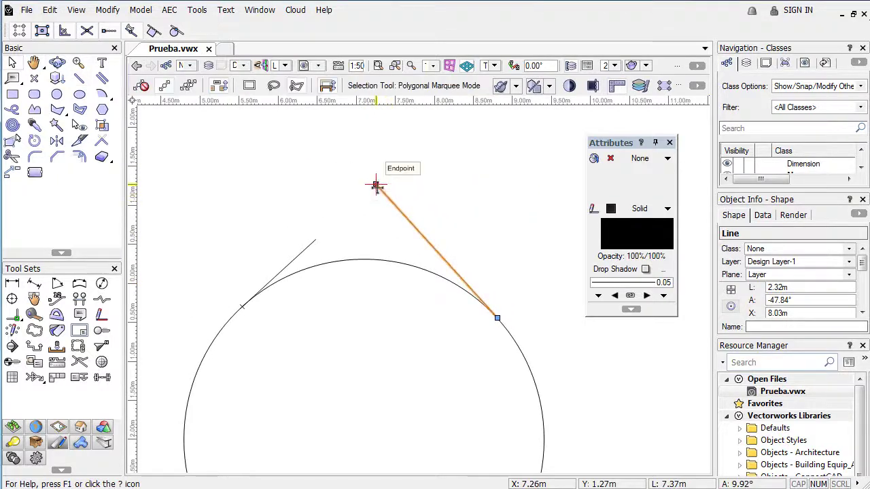
left_click_drag(375, 184, 342, 147)
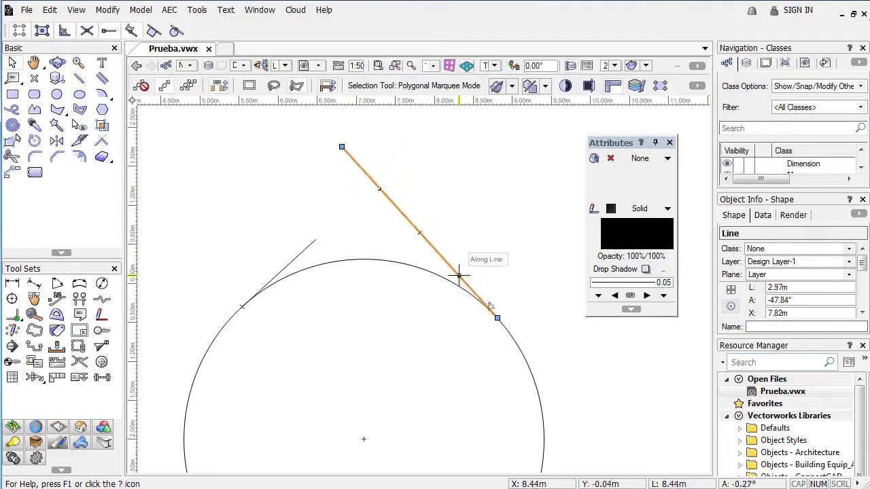
left_click_drag(496, 317, 574, 403)
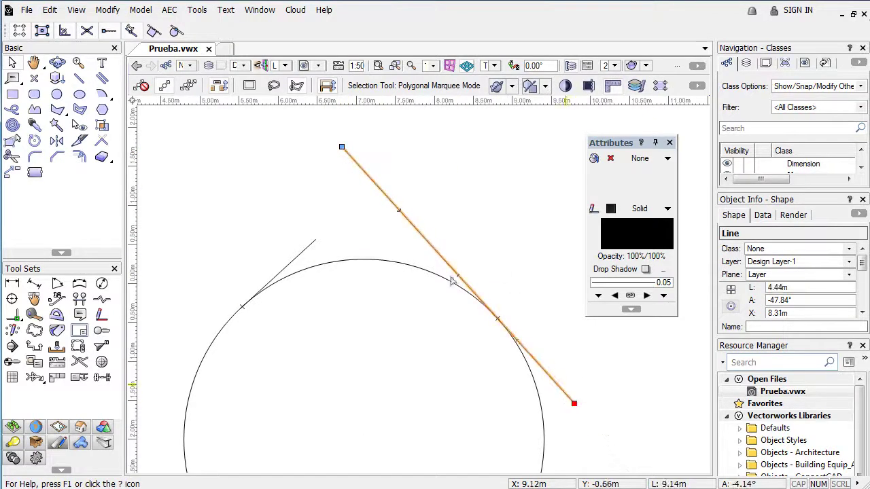
left_click(313, 241)
left_click_drag(314, 240, 413, 147)
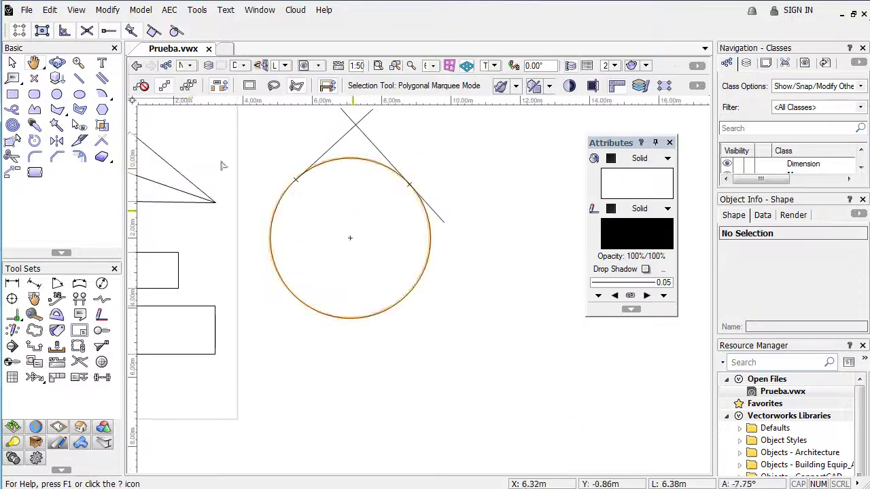
Step: Draw radius lines between the circle's centre and the two loci on its circumference
left_click(79, 78)
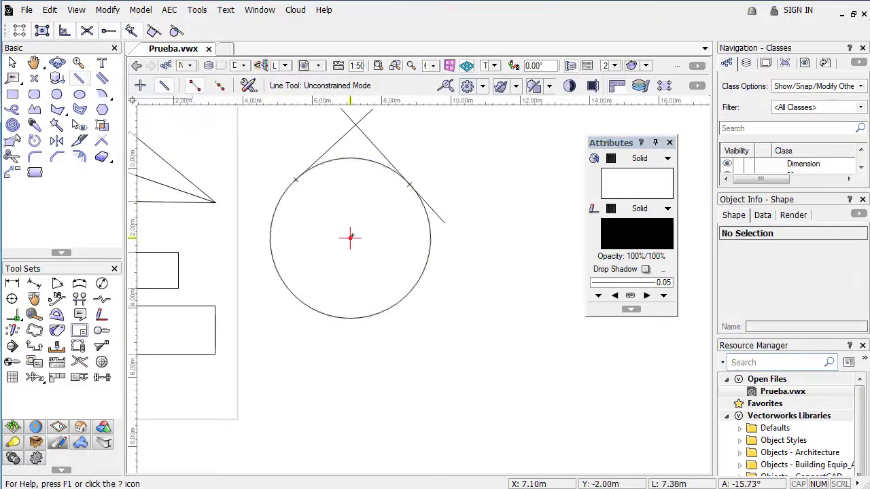
left_click_drag(350, 239, 409, 184)
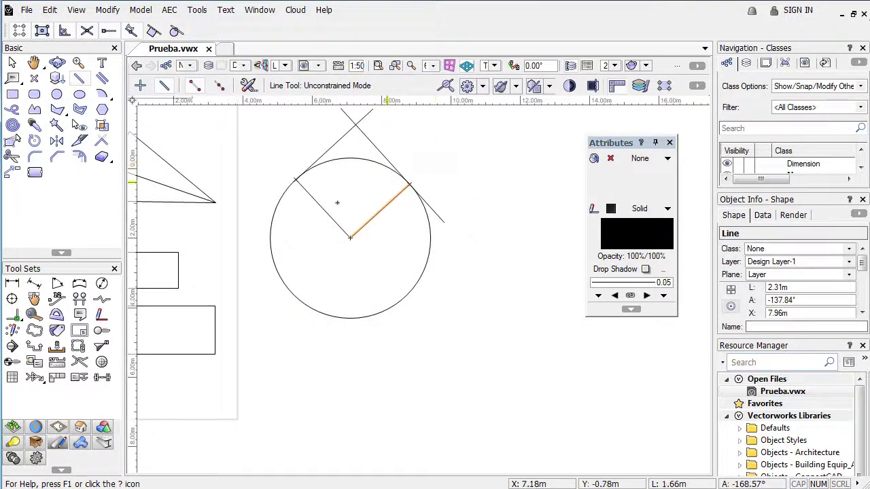
Step: Move the ten-vertex polygon down and to the right, across the page's lower edge
left_click(12, 62)
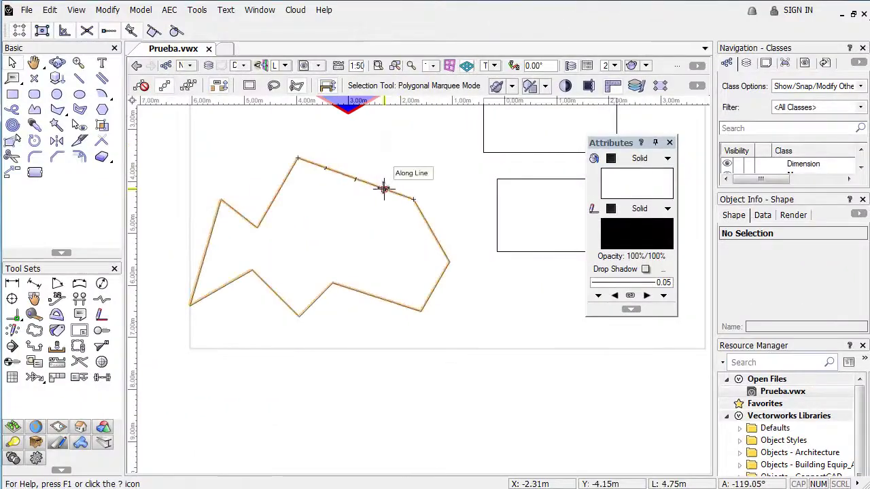
left_click(383, 188)
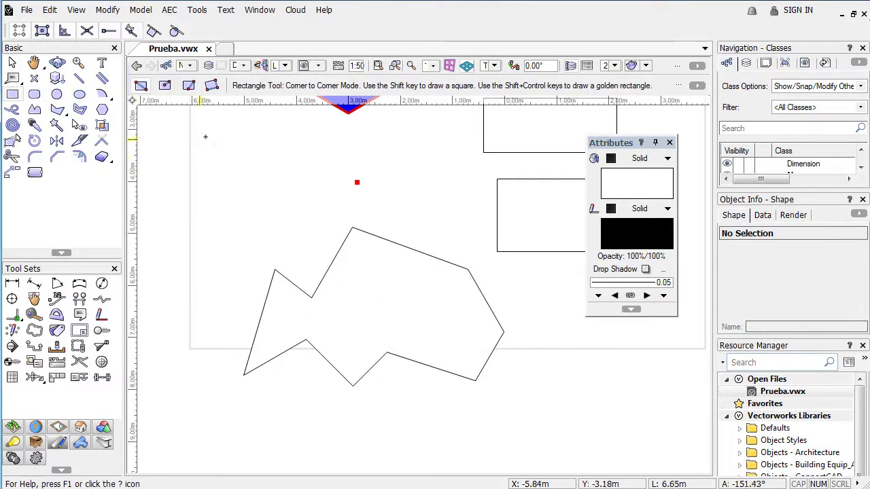
Step: Draw a rectangle about 0.97 m wide and 1.68 m high near the page's lower left and give it a solid blue fill
left_click_drag(208, 138, 259, 225)
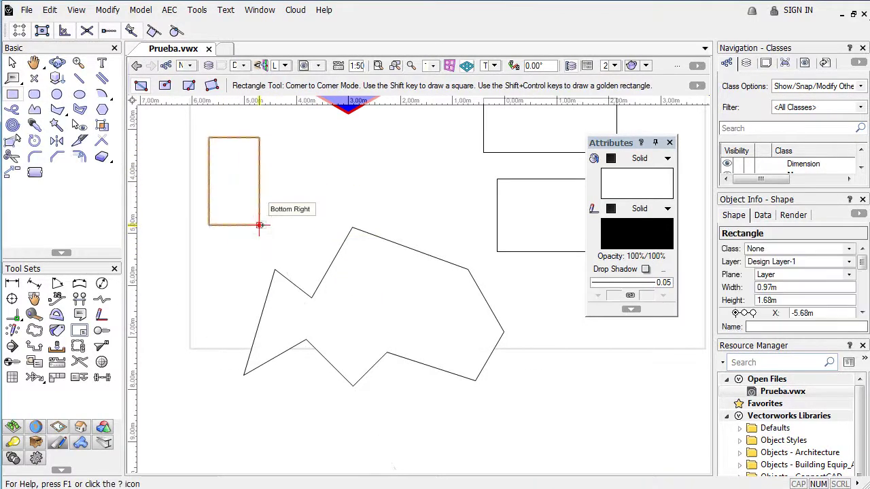
left_click(11, 63)
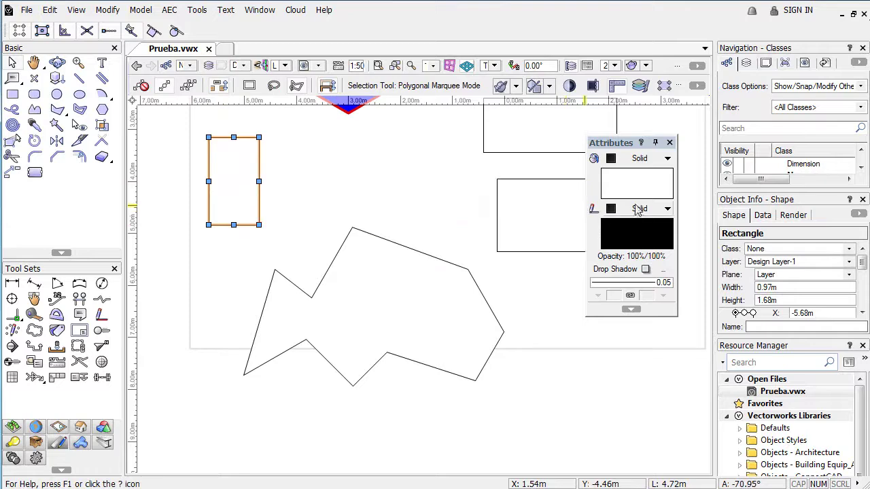
left_click(639, 159)
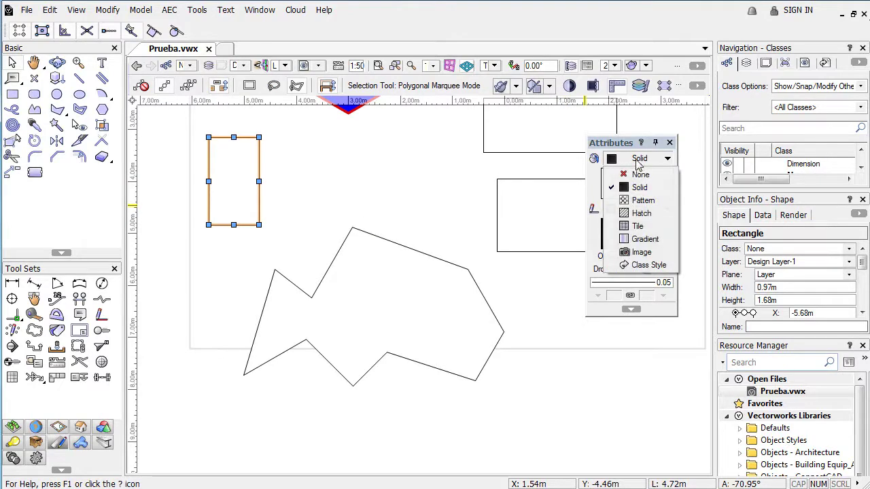
left_click(640, 187)
left_click(611, 158)
left_click(654, 242)
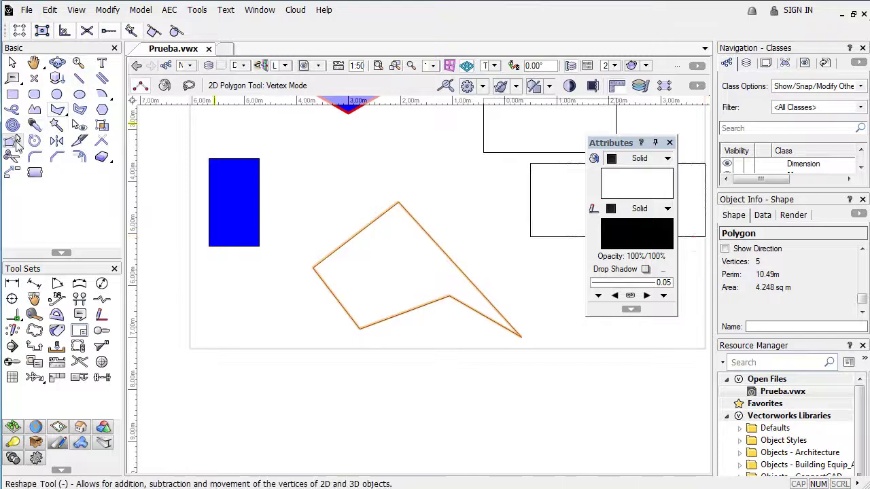
Step: Reshape the five-vertex polygon by snapping its leftmost and uppermost vertices onto the blue rectangle's two left corners
left_click(16, 137)
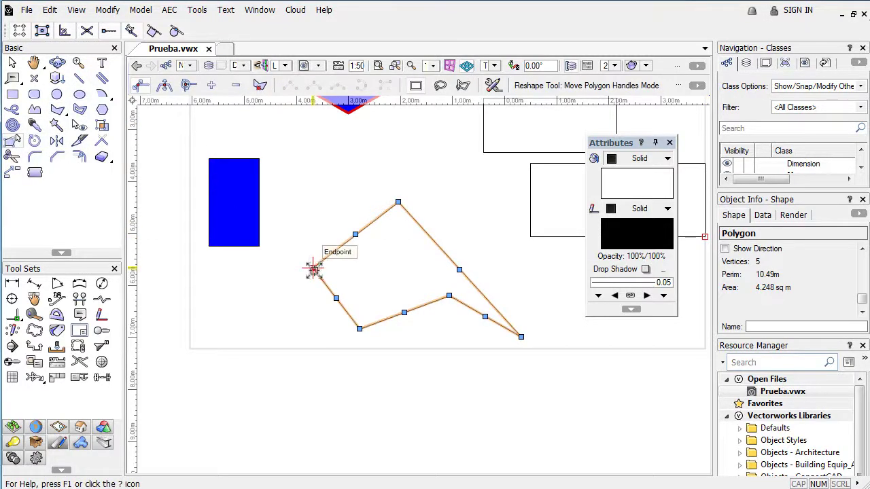
left_click_drag(313, 268, 208, 246)
left_click_drag(399, 201, 209, 159)
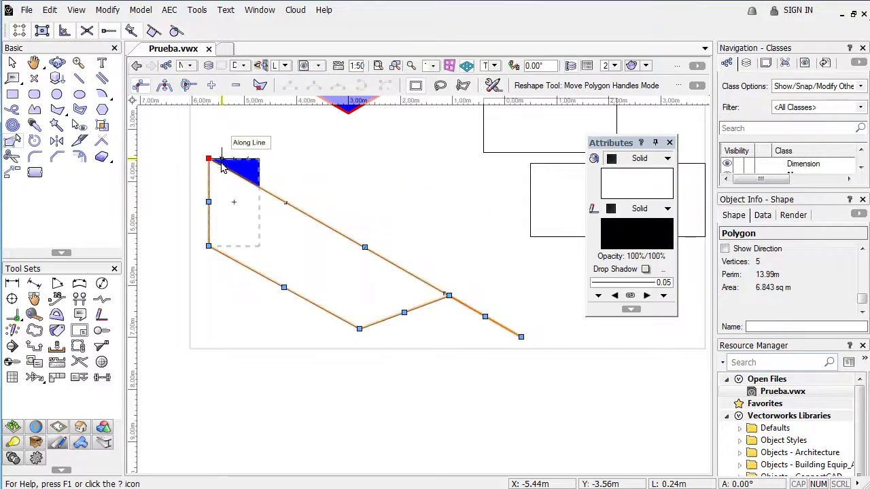
Step: Give the reshaped polygon a solid bright green fill and deselect it
left_click(12, 62)
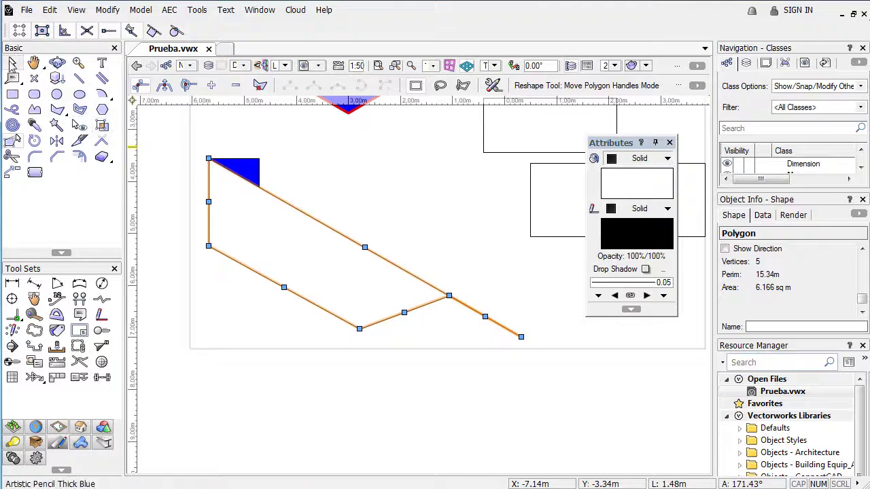
left_click(649, 212)
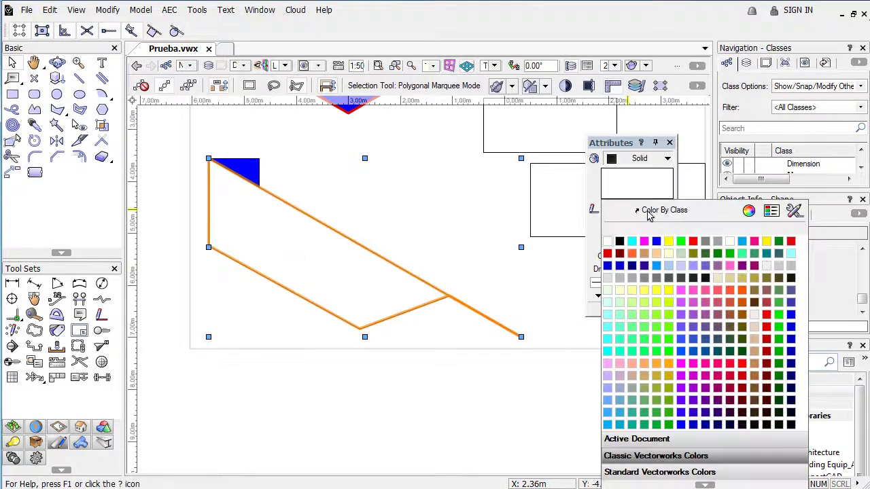
left_click(680, 242)
left_click(482, 241)
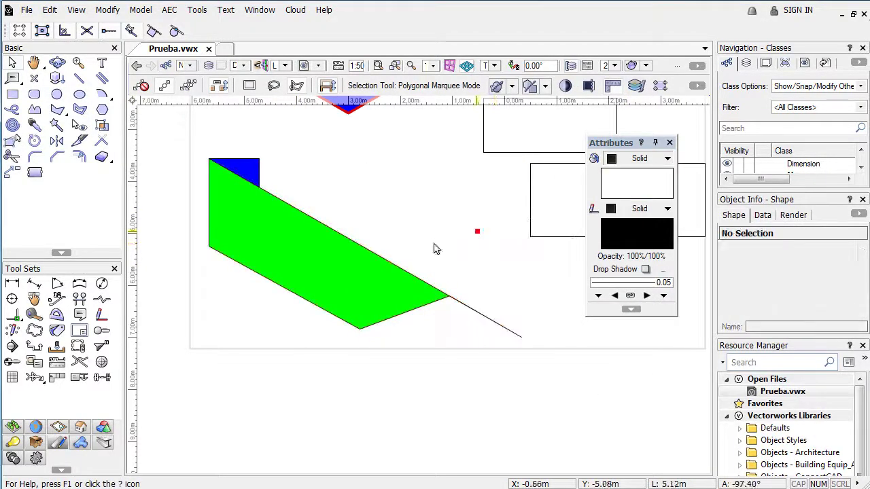
Step: Reshape the green polygon to match the blue rectangle's outline, about 0.97 m by 1.68 m, and move it to the right of the rectangle
left_click(369, 288)
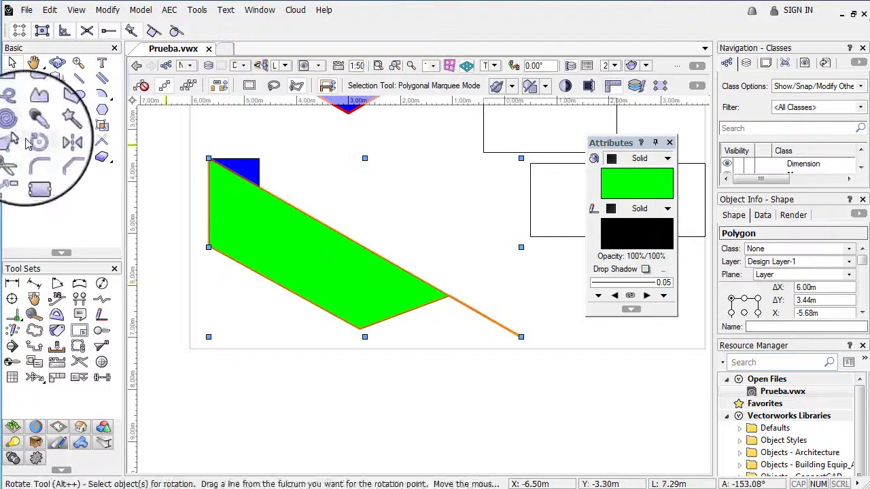
left_click(11, 140)
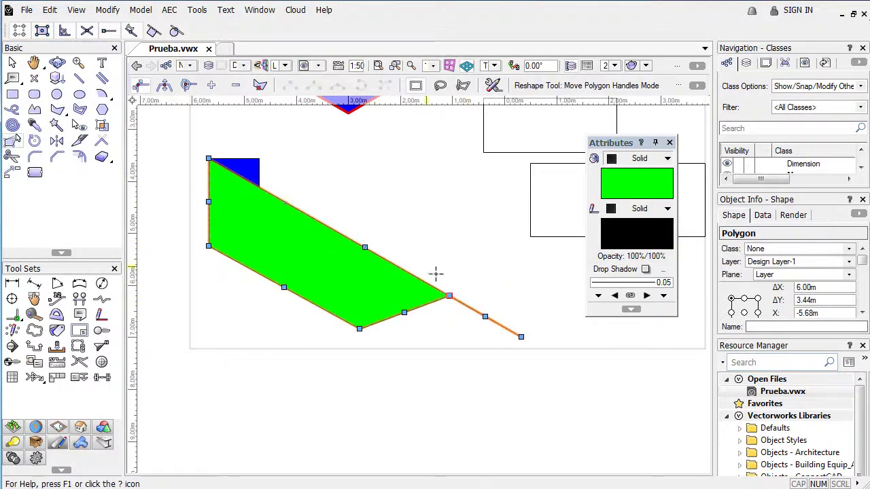
left_click_drag(449, 295, 359, 330)
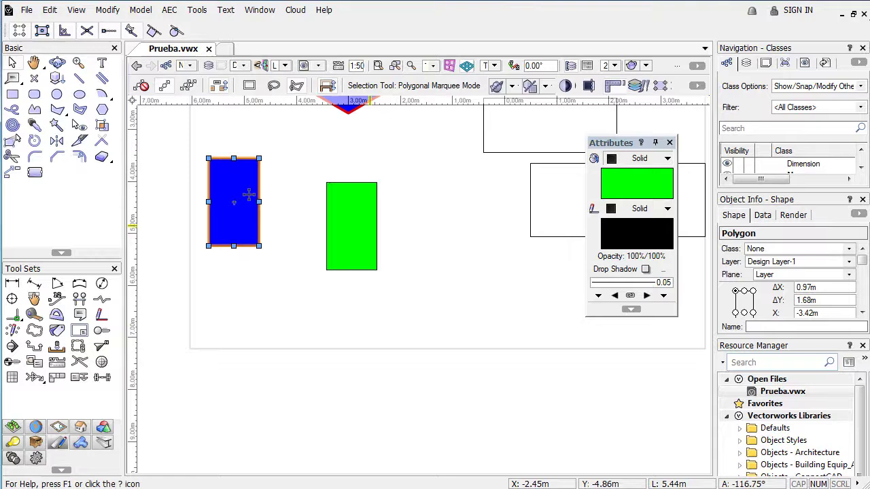
left_click(353, 206)
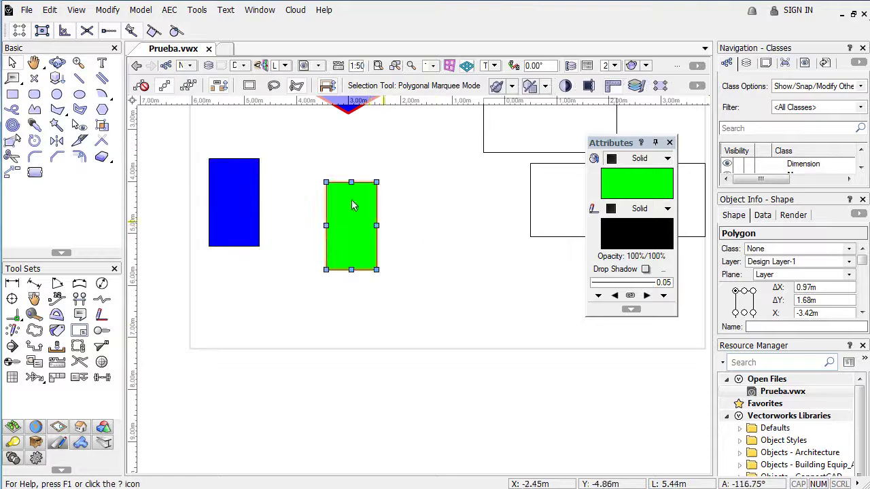
Step: Reshape the green polygon by pulling its lower vertices outward and down into an irregular pentagon about 3.19 m wide and 3.16 m high
left_click(12, 140)
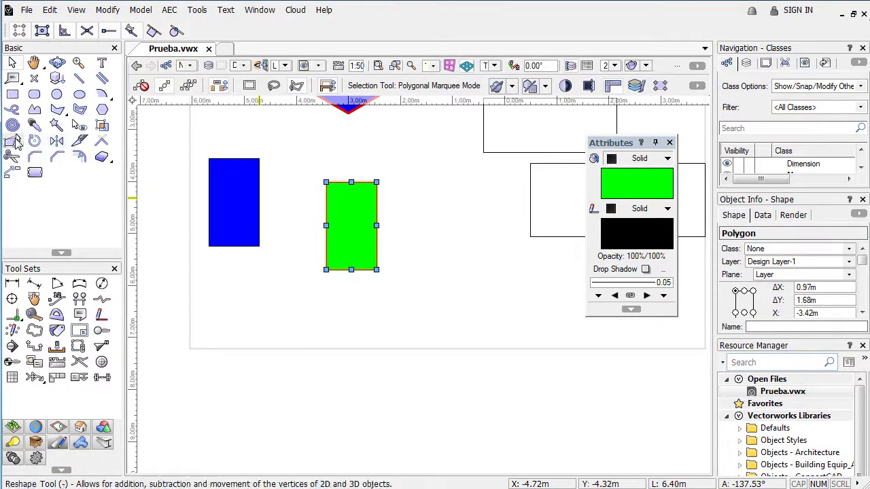
left_click(12, 140)
left_click_drag(362, 271, 420, 325)
left_click_drag(367, 299, 307, 319)
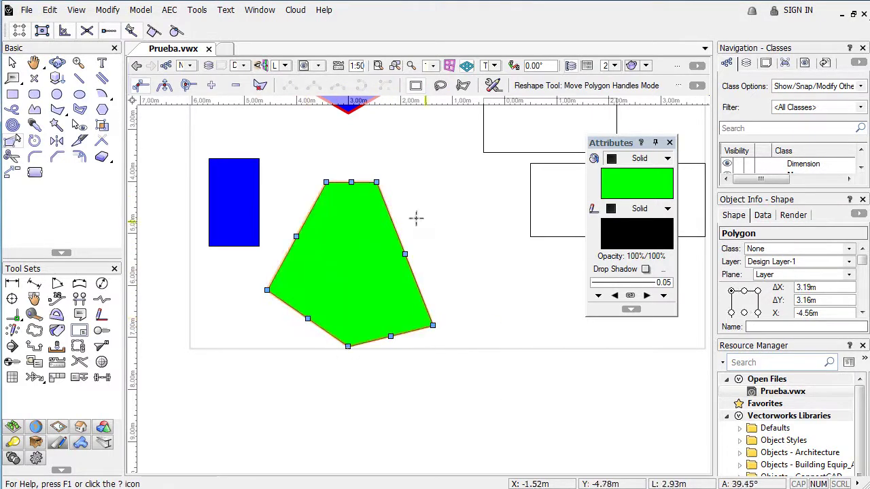
key("x")
left_click(458, 232)
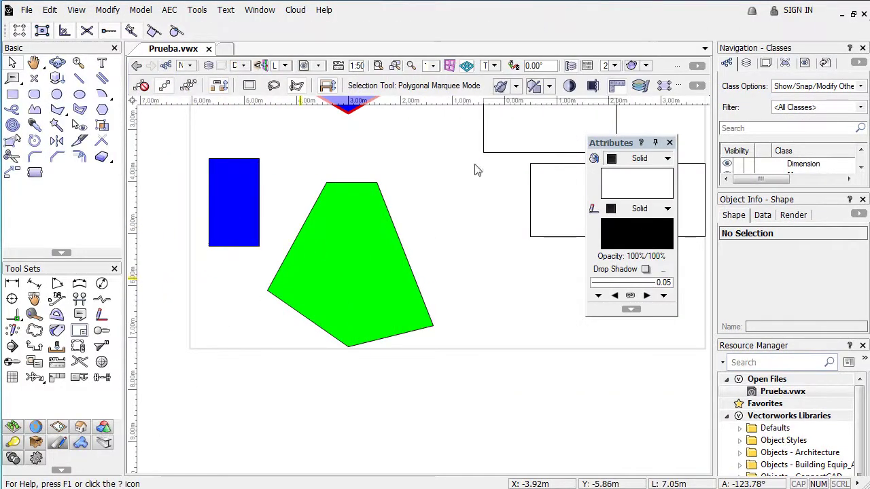
Step: Give the 3 m square above the circle a pattern fill using the brick pattern
scroll(451, 245, "down", 3)
mouse_move(272, 260)
middle_mouse_down()
mouse_move(7, 353)
mouse_move(102, 326)
mouse_move(99, 336)
middle_mouse_up()
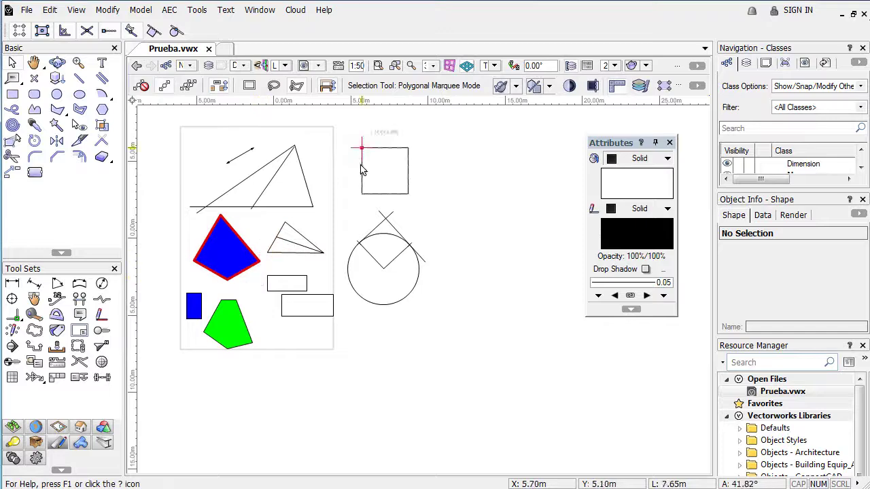
left_click(405, 169)
scroll(426, 178, "up", 2)
scroll(424, 176, "up", 2)
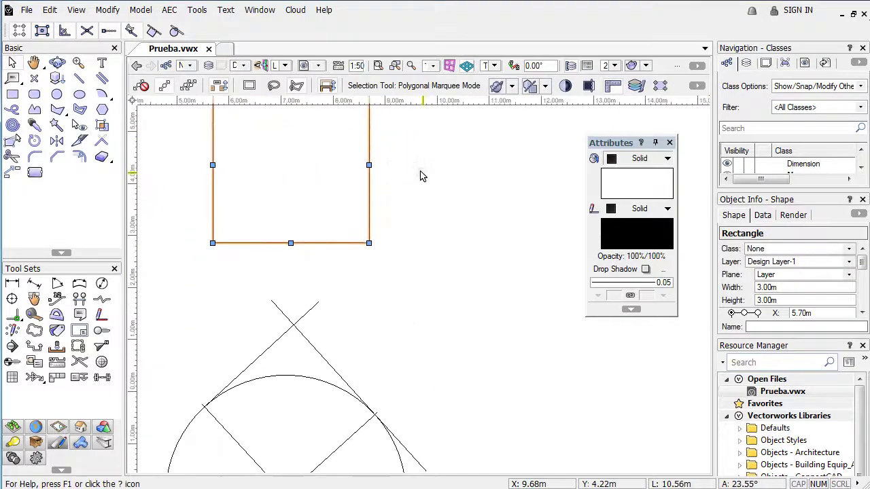
middle_click_drag(422, 174, 408, 220)
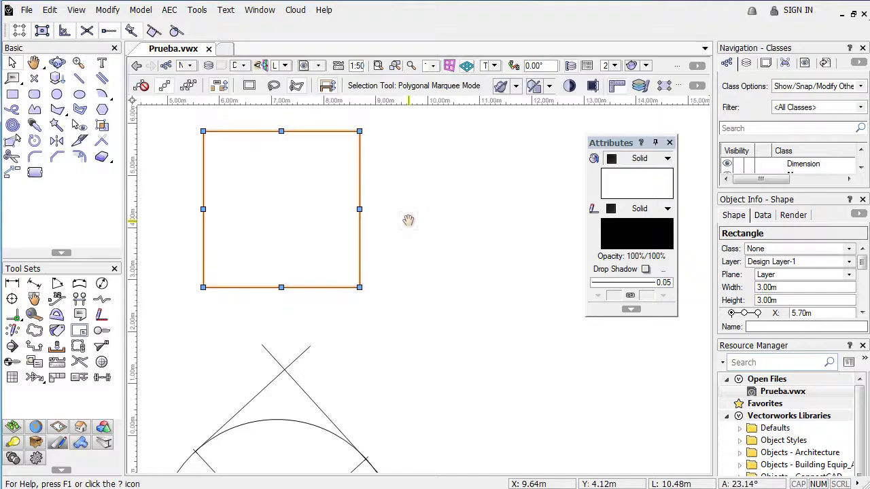
left_click(667, 160)
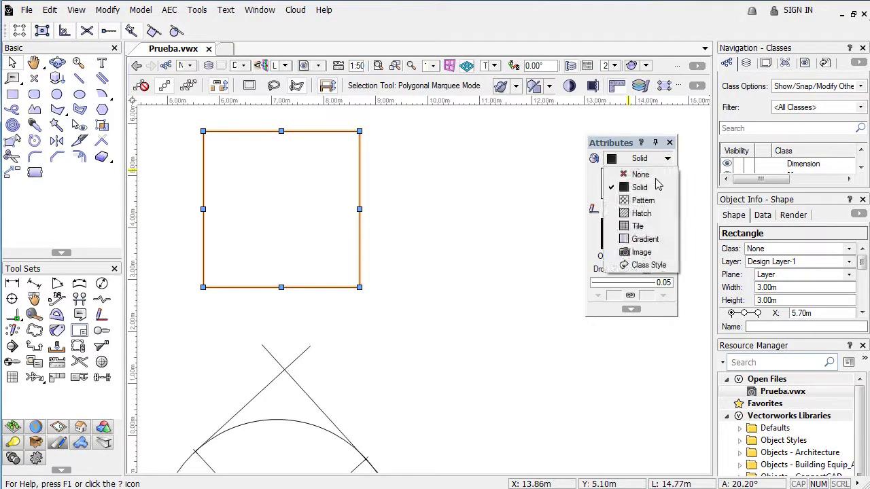
left_click(642, 201)
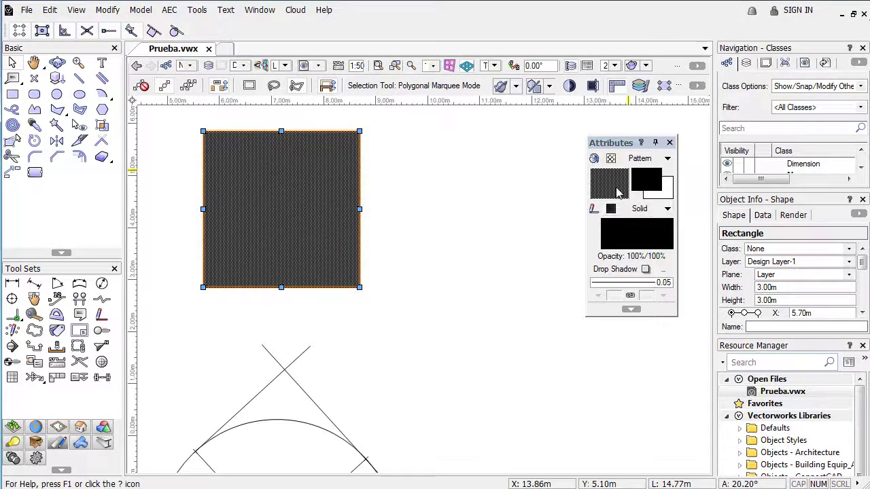
left_click(628, 200)
left_click(662, 221)
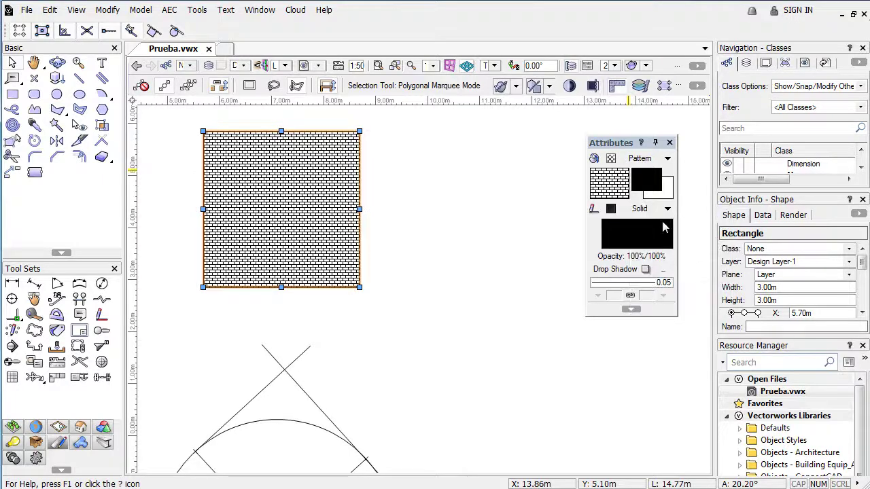
left_click(626, 188)
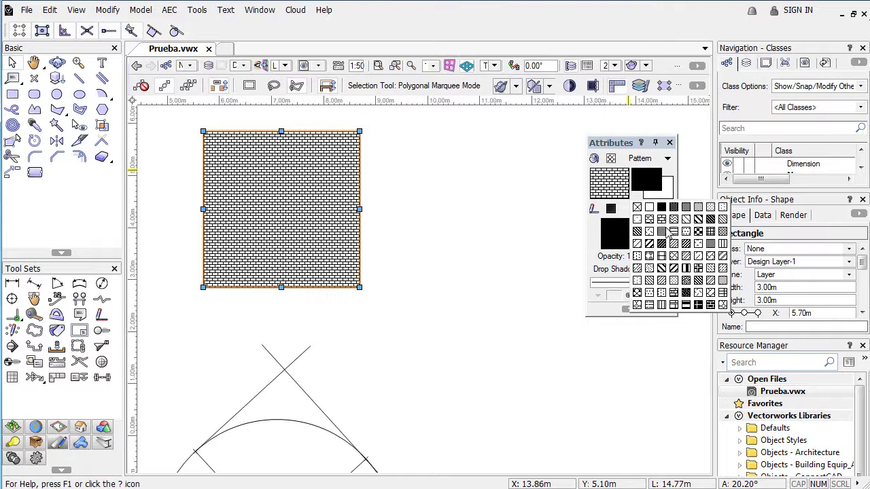
left_click(660, 223)
Step: Colour the square's brick pattern with an orange foreground and a grey background
left_click(642, 181)
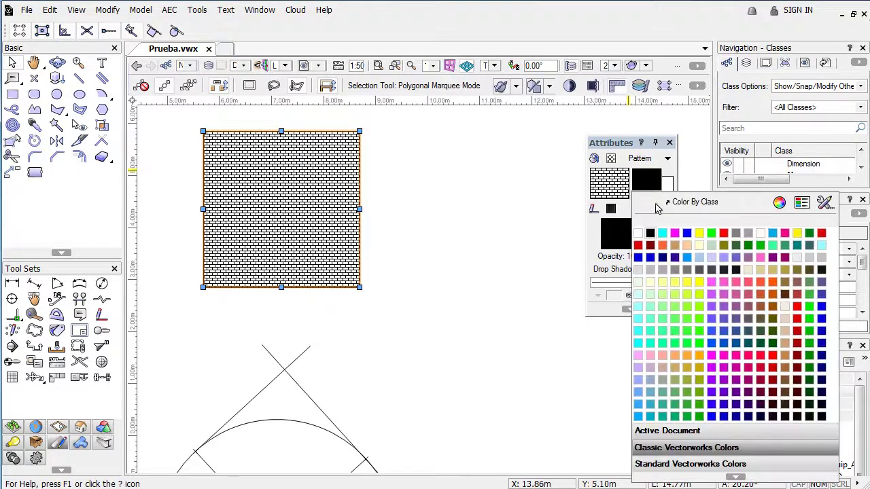
left_click(662, 249)
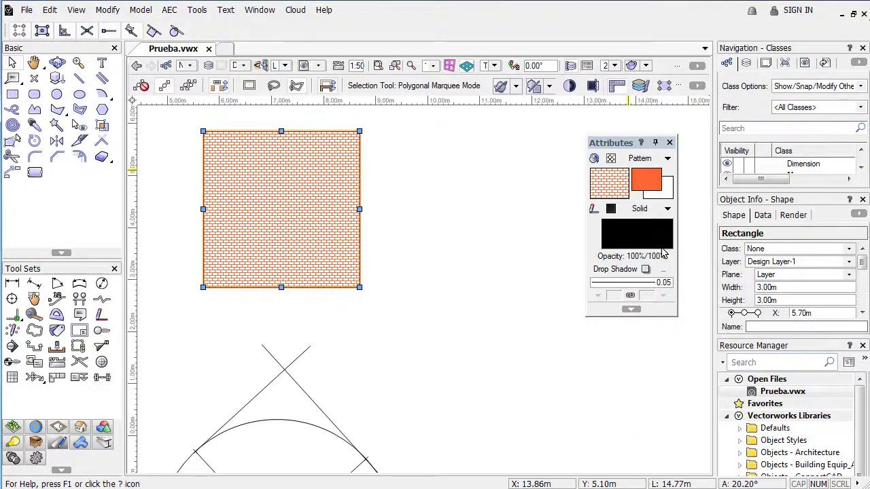
left_click(658, 194)
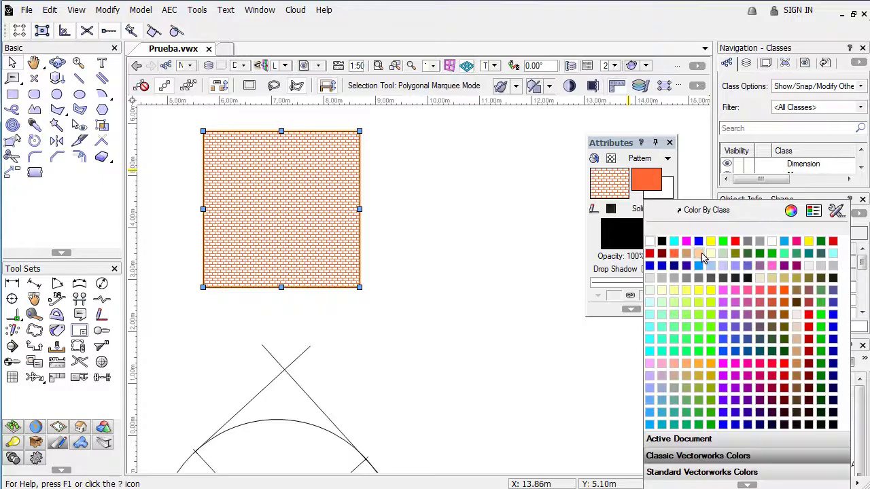
left_click(762, 253)
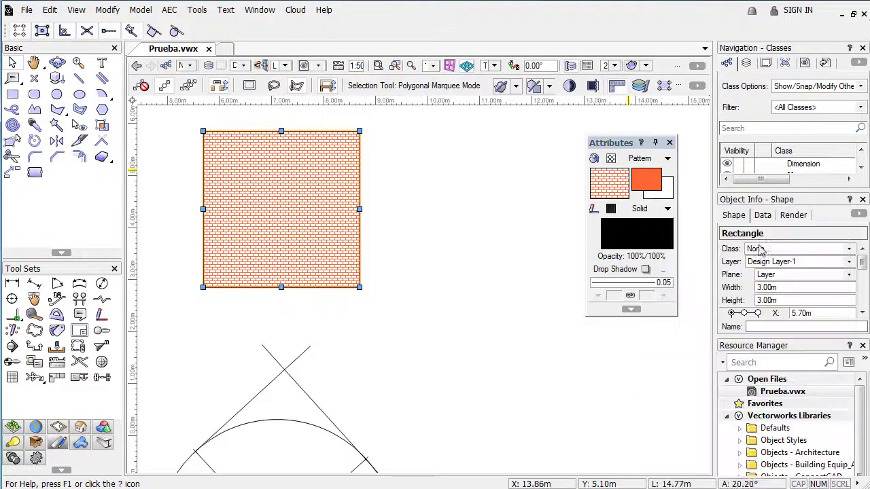
left_click(527, 259)
left_click(324, 210)
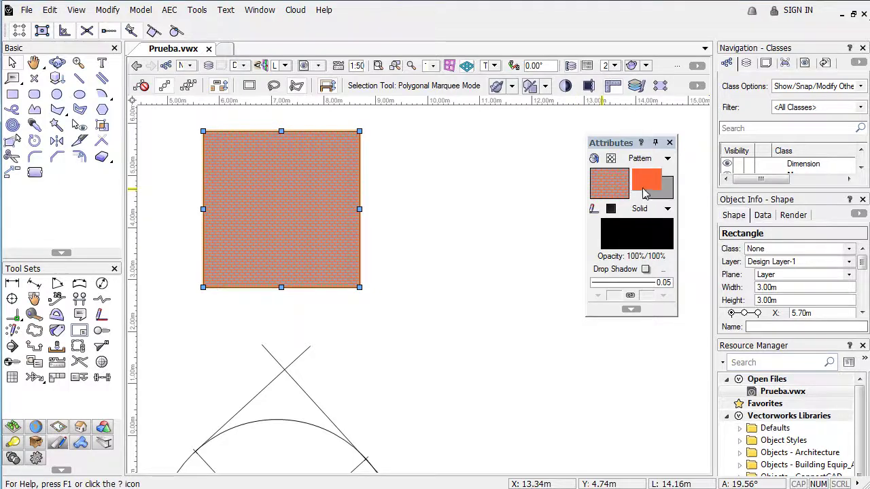
left_click(420, 241)
Step: Draw a rectangle about 1.80 m wide and 2.74 m high right of the brick-patterned square and move it slightly closer to the square
key("4")
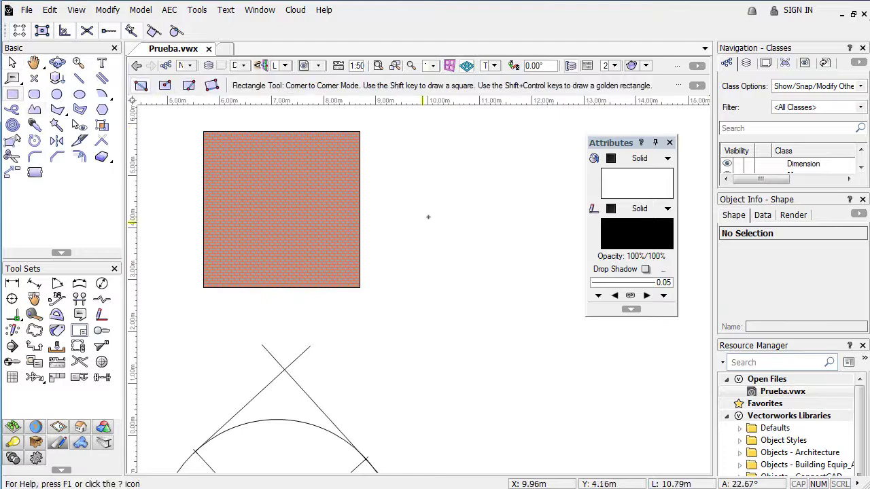
left_click(417, 191)
left_click(510, 334)
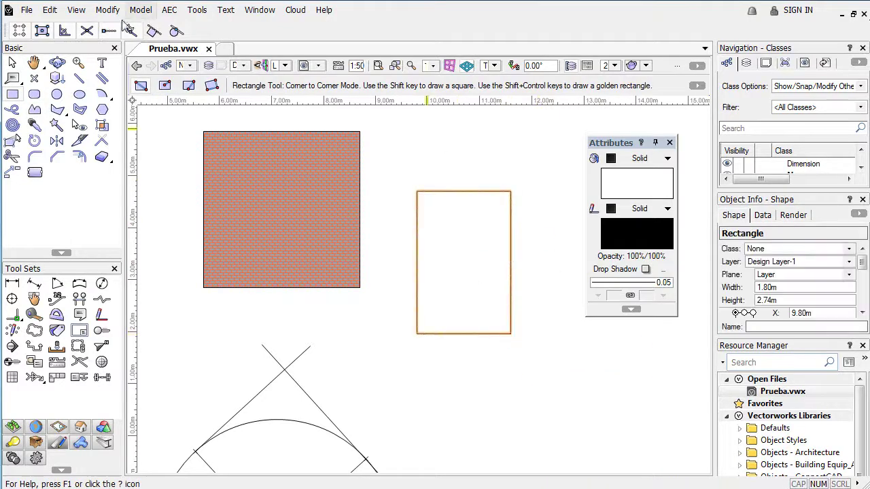
left_click(11, 62)
left_click_drag(445, 253, 428, 243)
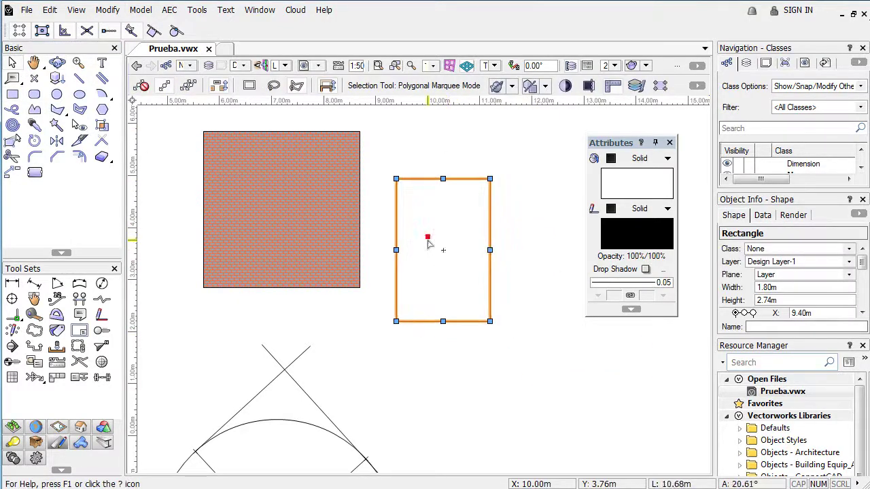
left_click(509, 235)
left_click(466, 236)
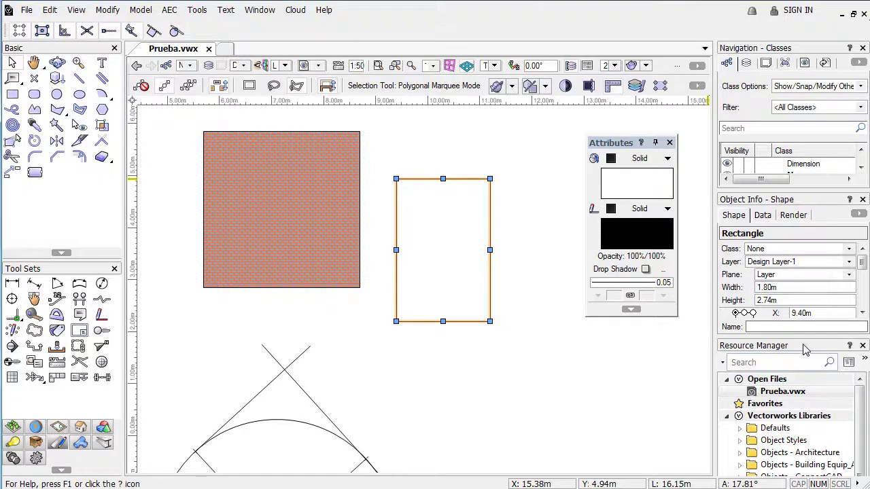
Step: Undock the Resource Manager, move it to the upper part of the workspace and widen it
left_click_drag(805, 349, 837, 164)
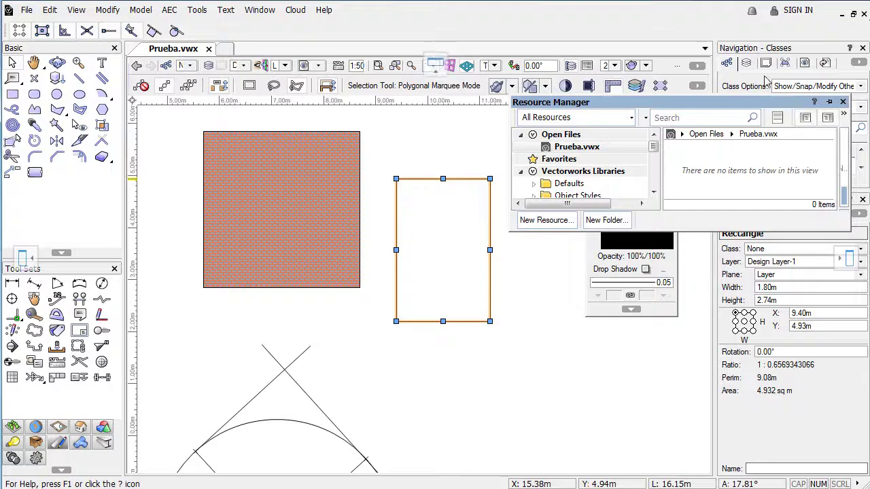
left_click_drag(785, 106, 672, 24)
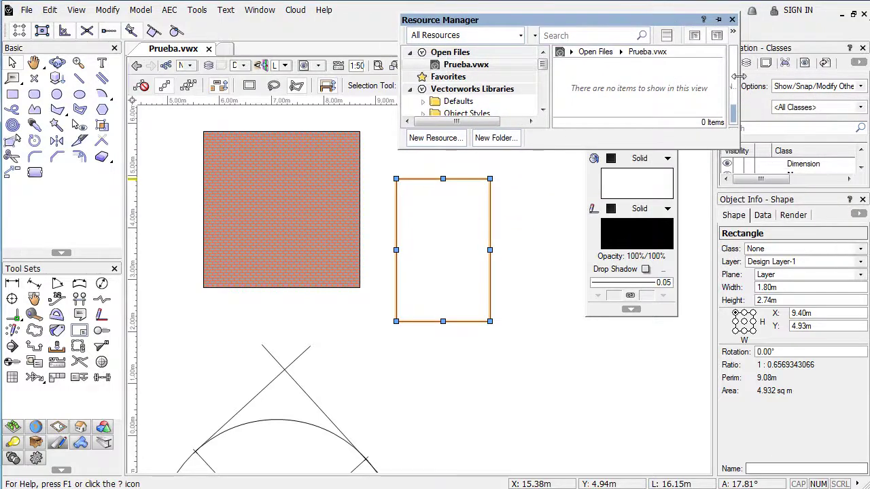
left_click_drag(738, 76, 836, 76)
Step: Open _Default Hatches.vwx from the Attributes - Hatches folder of the default Vectorworks libraries and look through its hatches
left_click(424, 102)
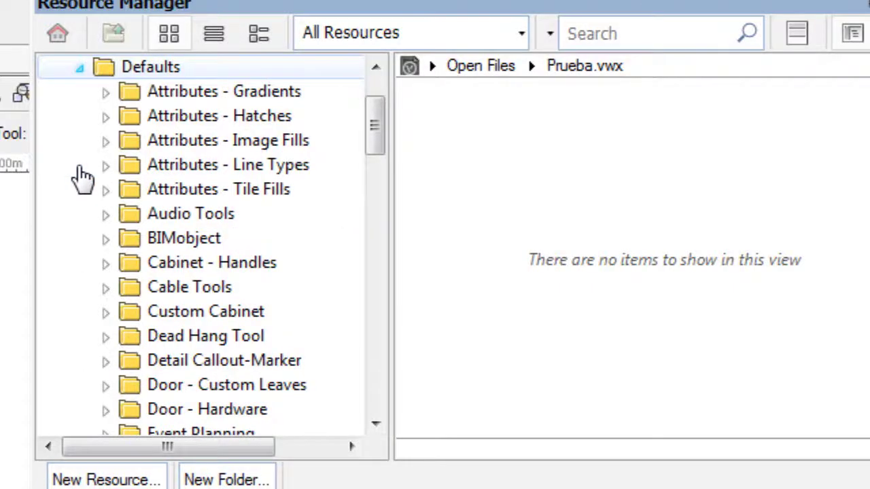
left_click(106, 117)
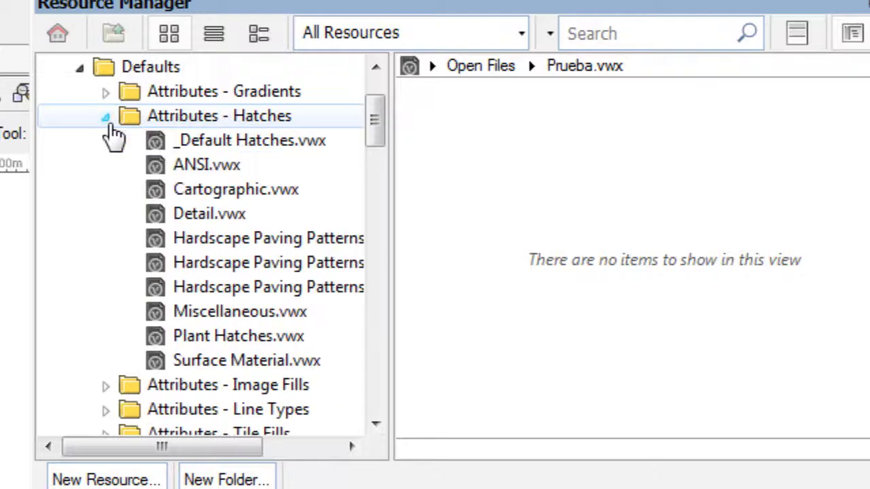
left_click(231, 144)
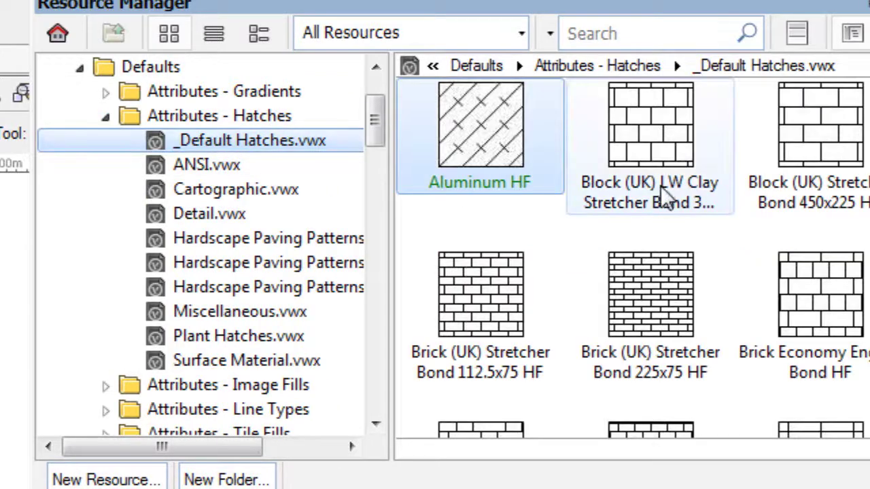
scroll(744, 292, "down", 10)
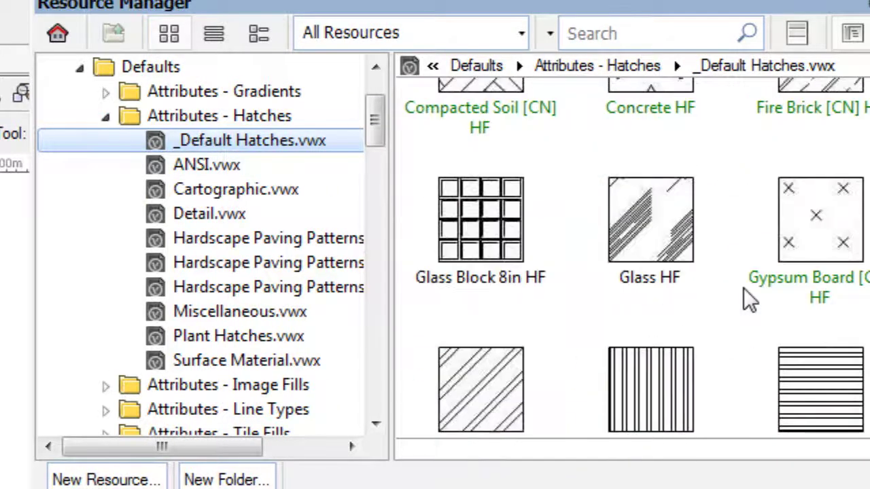
scroll(743, 286, "down", 10)
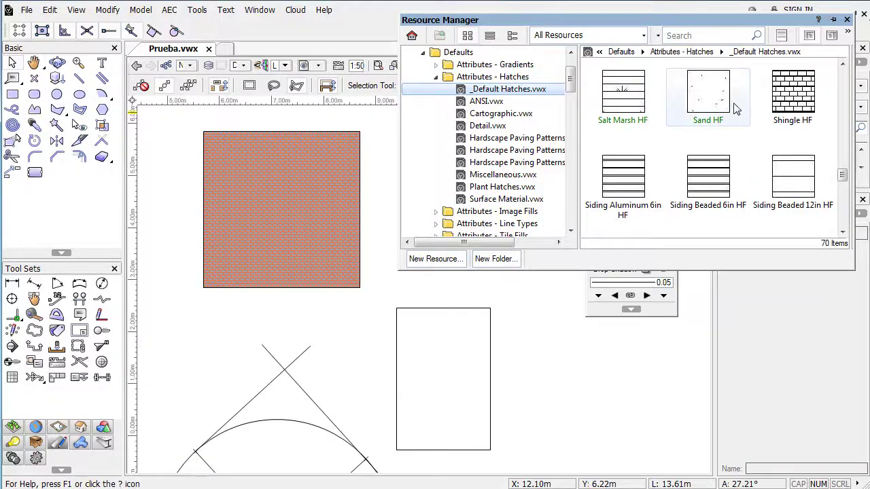
Step: Import the Aluminum HF hatch from the default hatches, selecting Prueba.vwx as the destination folder
scroll(738, 163, "down", 2)
scroll(738, 163, "up", 20)
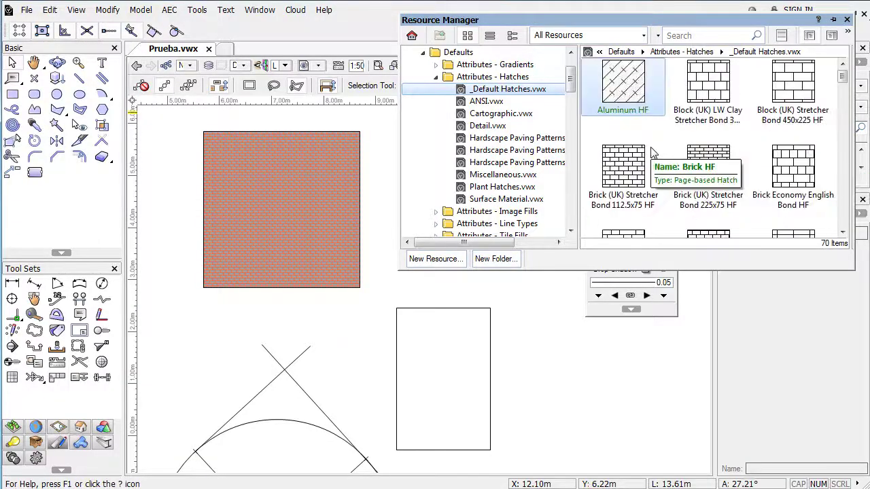
left_click(636, 85)
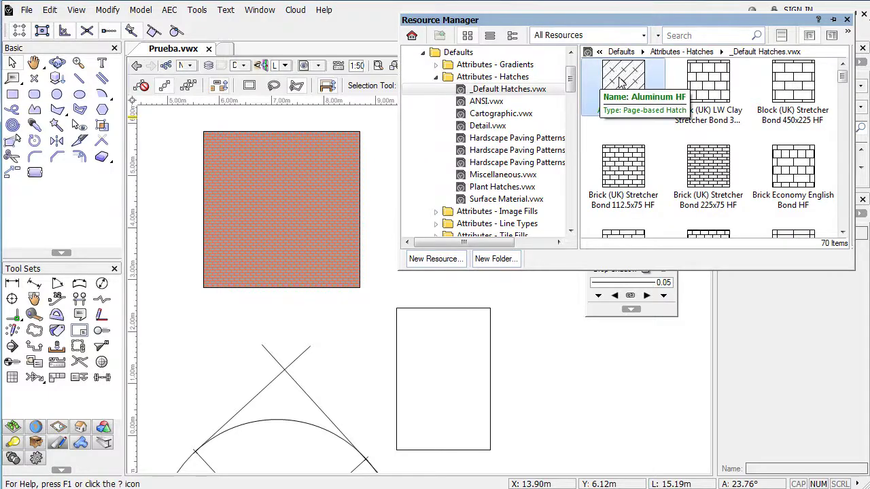
mouse_move(620, 82)
left_mouse_down()
mouse_move(346, 108)
mouse_move(534, 108)
left_mouse_up()
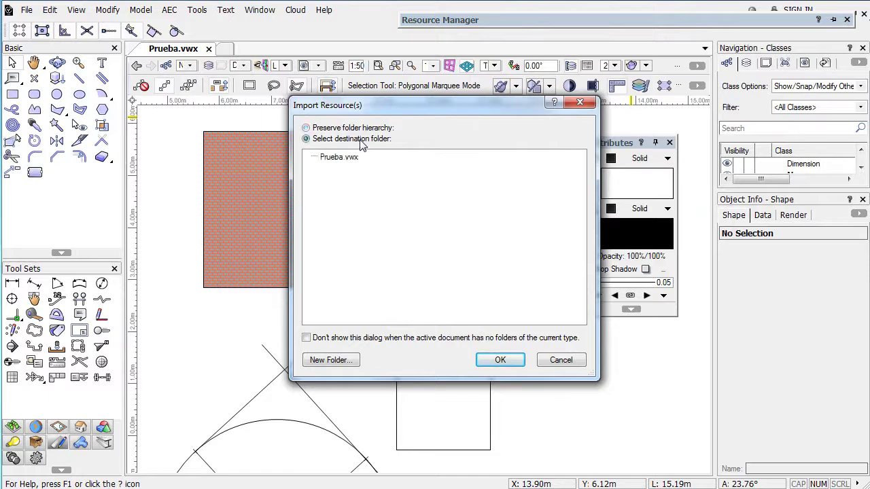
left_click(513, 364)
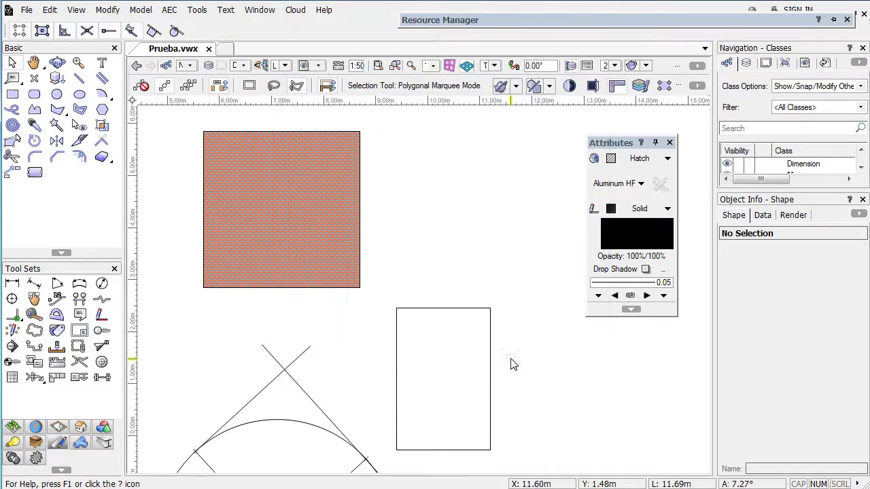
Step: Show the resources of Prueba.vwx in the Resource Manager and apply the Aluminum HF hatch to the empty rectangle
mouse_move(513, 29)
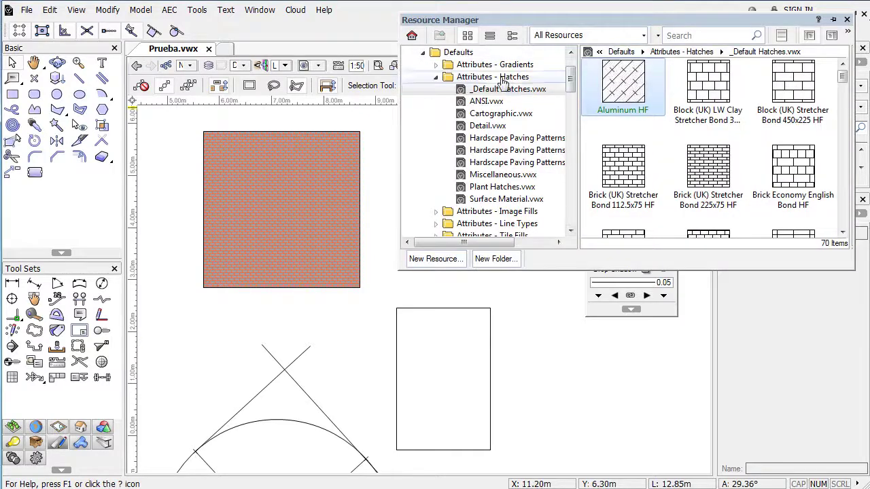
scroll(510, 95, "up", 2)
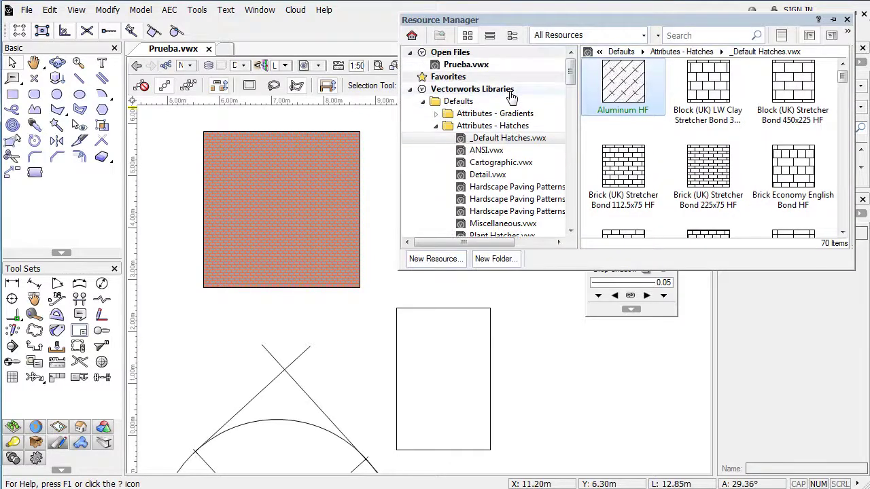
left_click(472, 65)
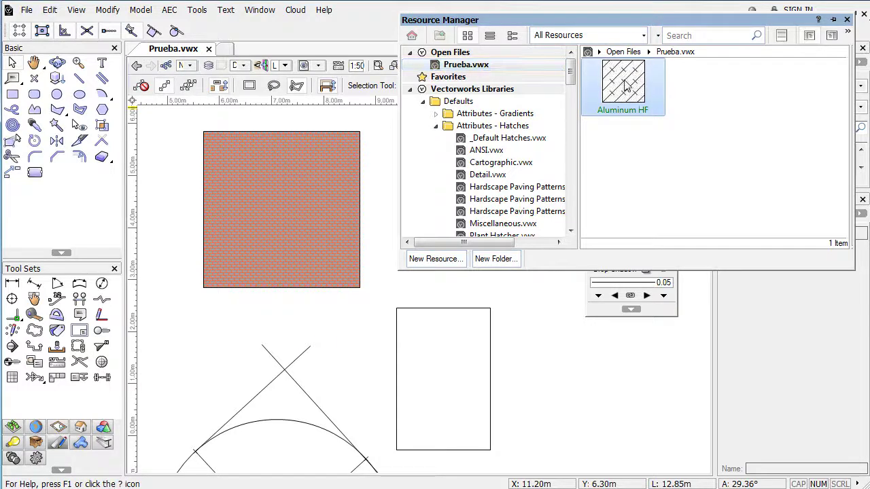
left_click_drag(623, 85, 437, 351)
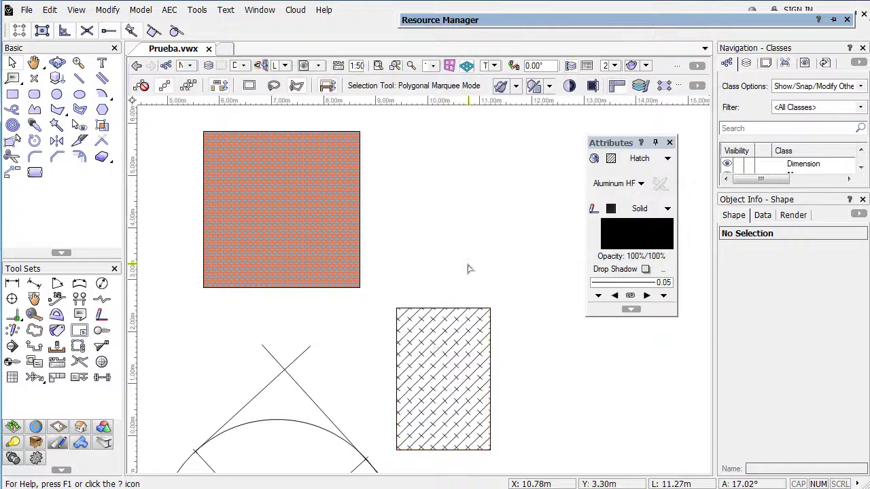
Step: Enlarge the rectangle's hatch with the Attribute Mapping tool by extending its mapping frame at the upper-right and lower-left corners
key("h")
left_click_drag(514, 297, 472, 194)
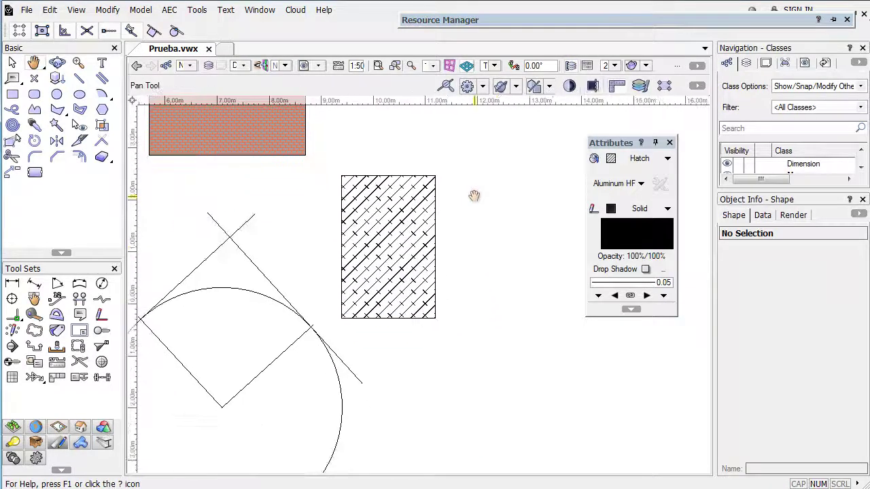
key("x")
left_click(412, 213)
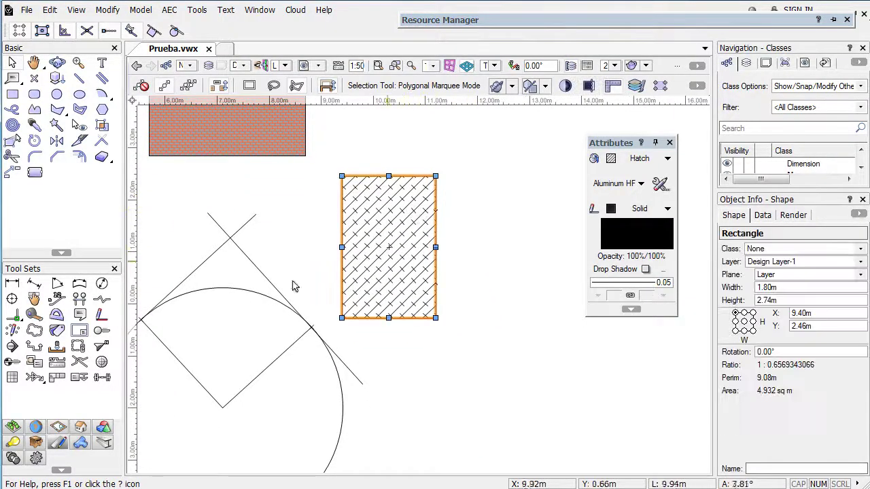
left_click(102, 125)
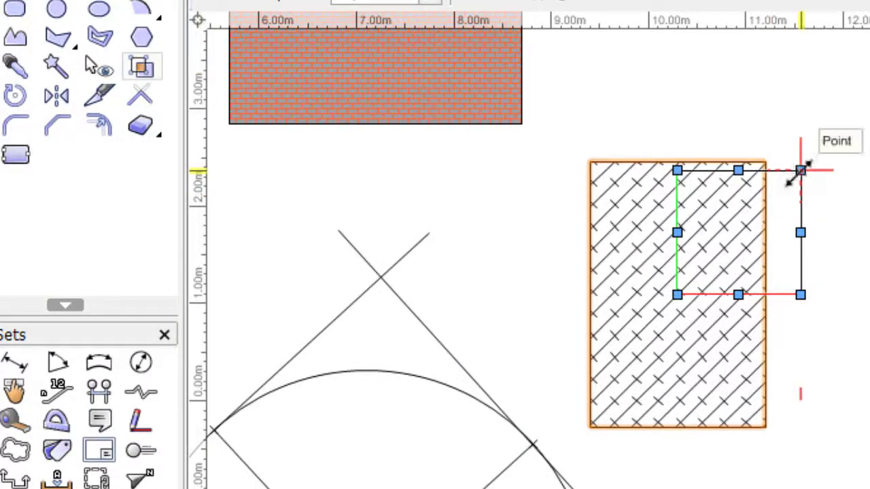
mouse_move(800, 170)
left_mouse_down()
mouse_move(868, 111)
mouse_move(867, 65)
left_mouse_up()
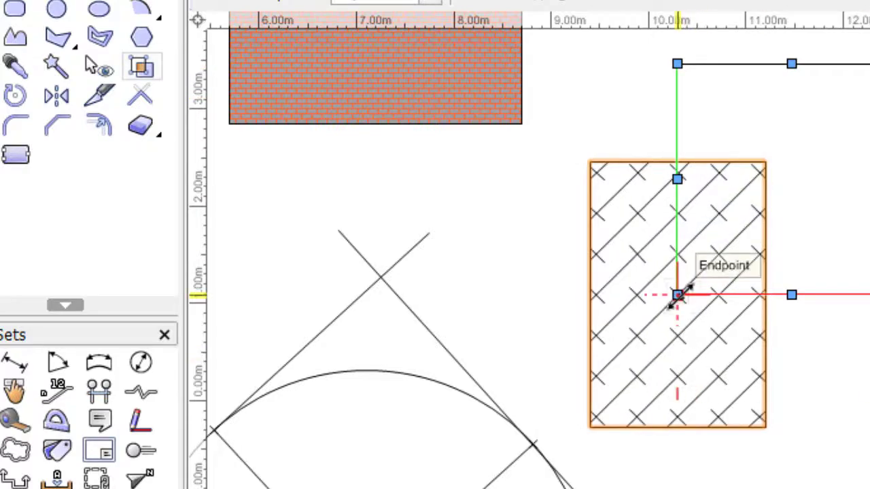
left_click_drag(678, 296, 622, 346)
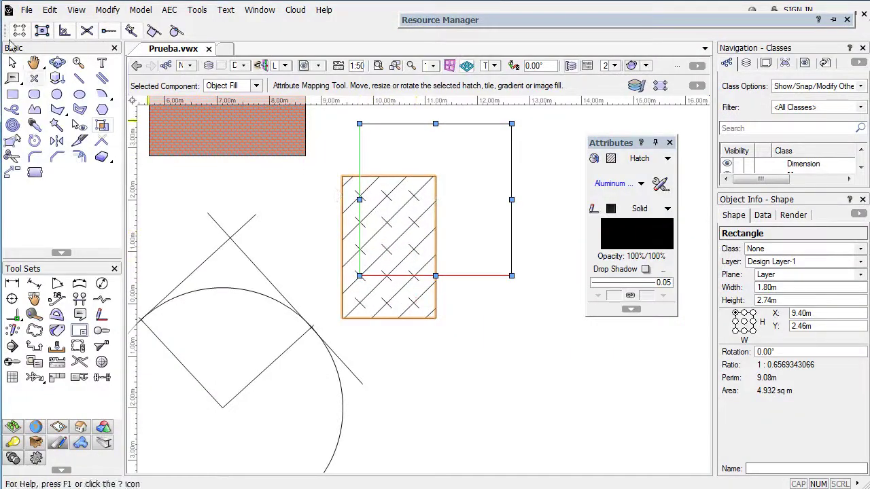
left_click(13, 62)
left_click(467, 241)
left_click(425, 244)
Step: Open the Aluminum HF hatch resource for editing and review its pen thickness and background fill options
mouse_move(476, 20)
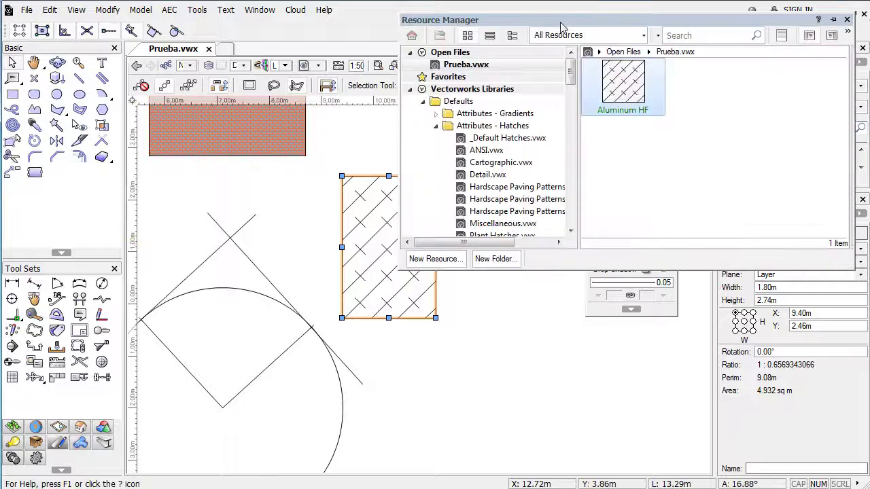
right_click(624, 83)
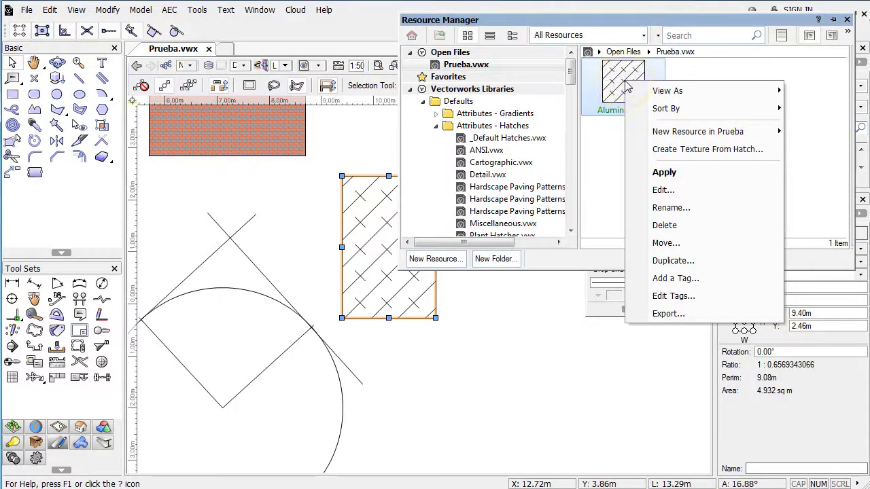
left_click(669, 193)
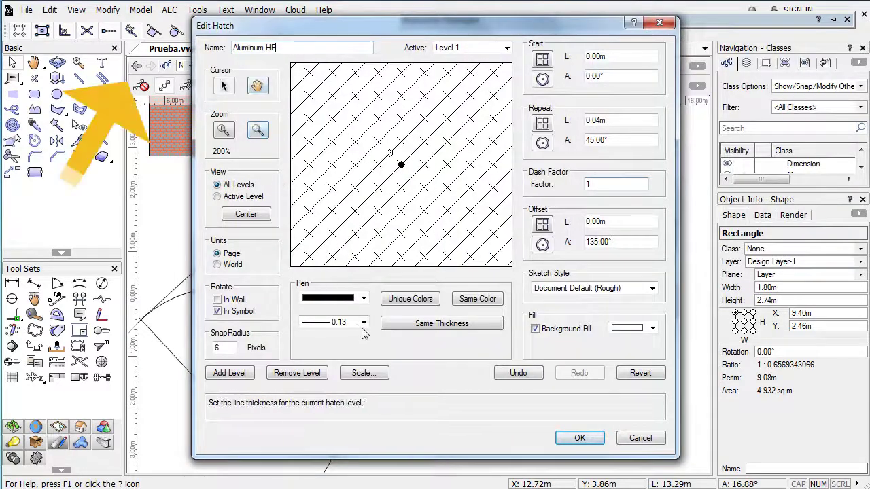
left_click(365, 323)
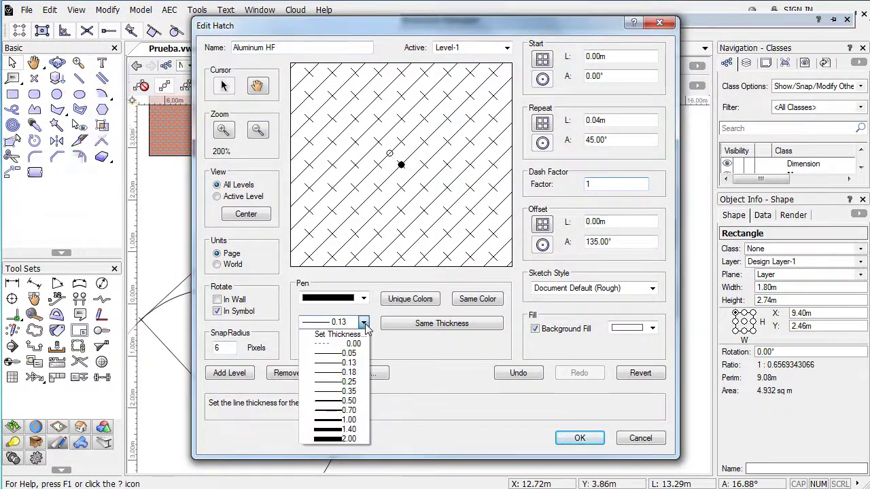
left_click(365, 324)
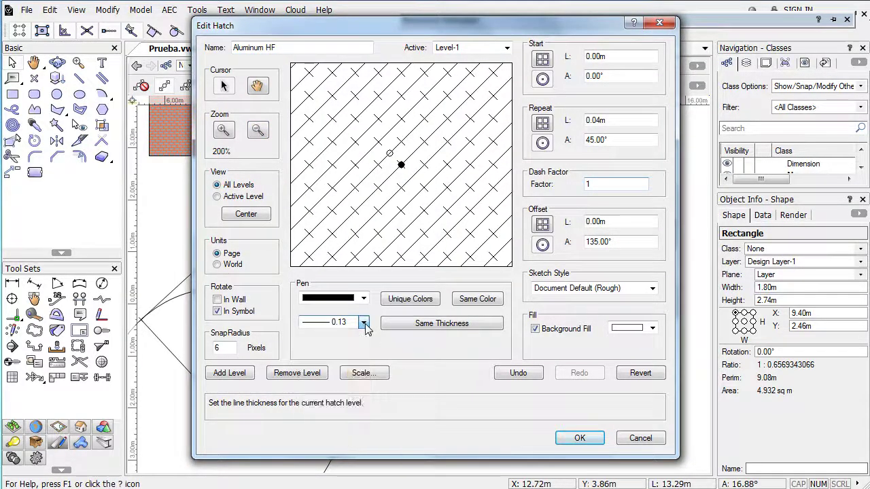
left_click(650, 328)
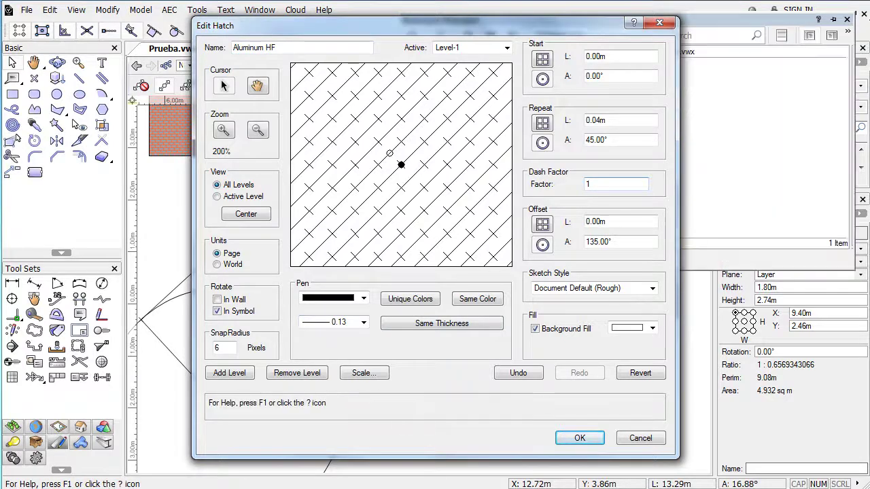
left_click(580, 438)
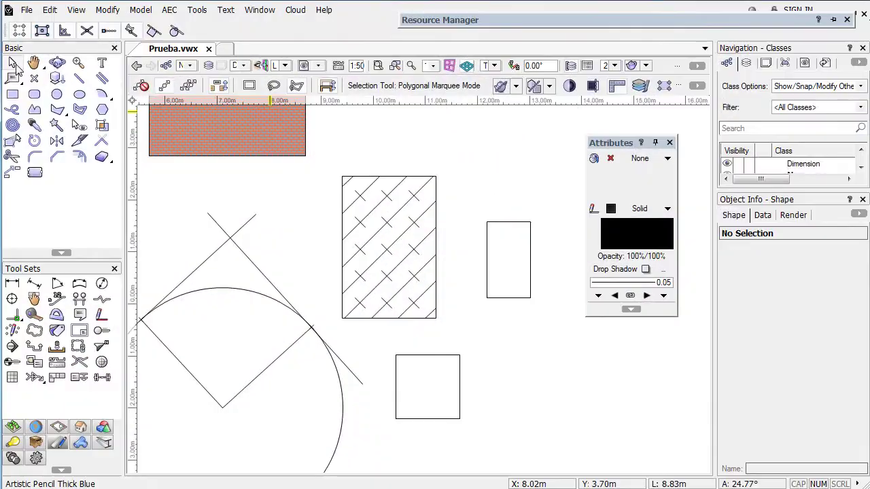
Step: Select the small square below the hatched rectangle and open _Default Tiles.vwx from the Attributes - Tile Fills library folder
left_click(444, 355)
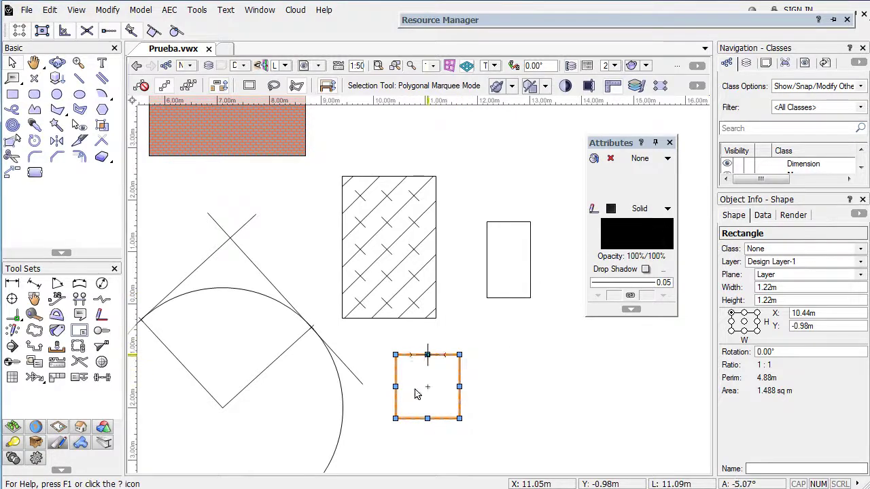
left_click(643, 159)
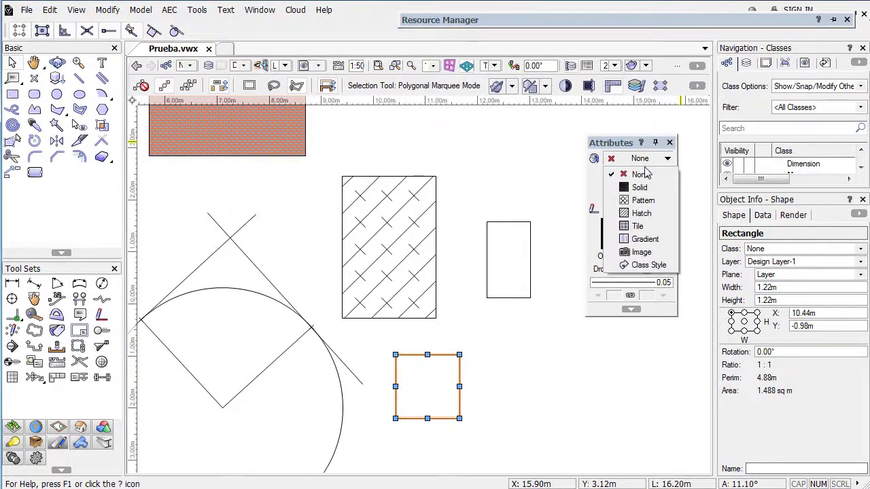
left_click(639, 187)
mouse_move(568, 21)
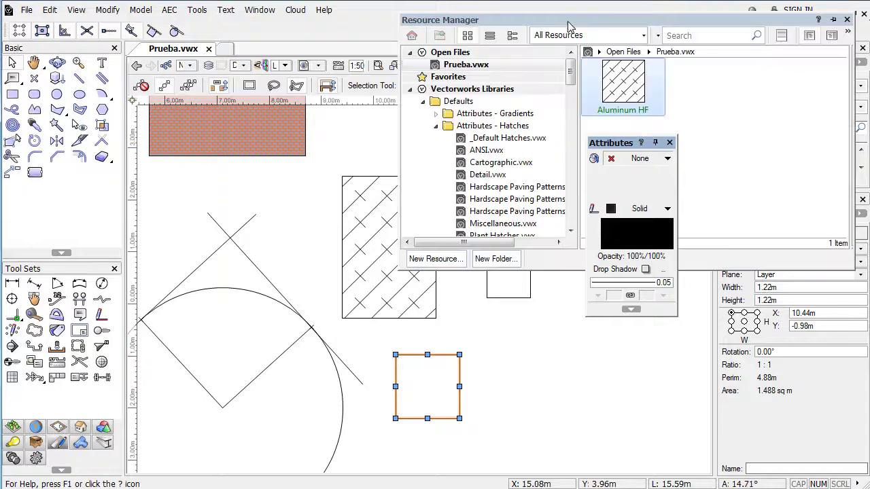
left_click(437, 127)
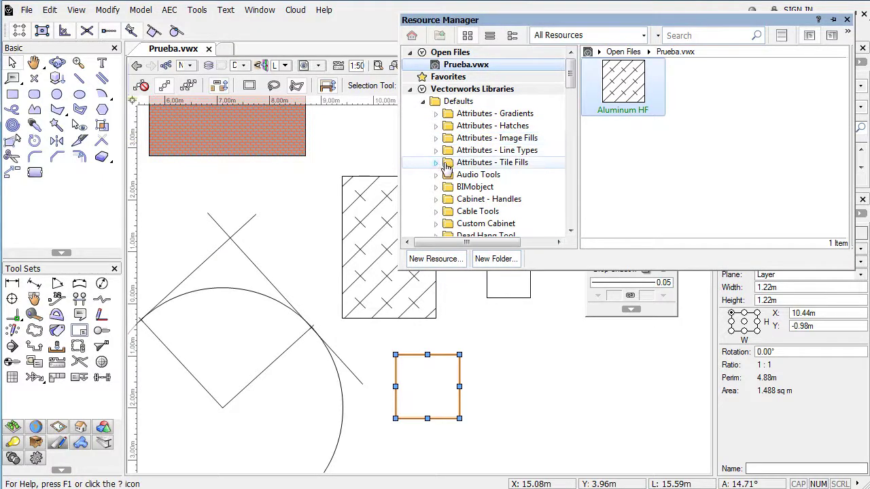
left_click(436, 163)
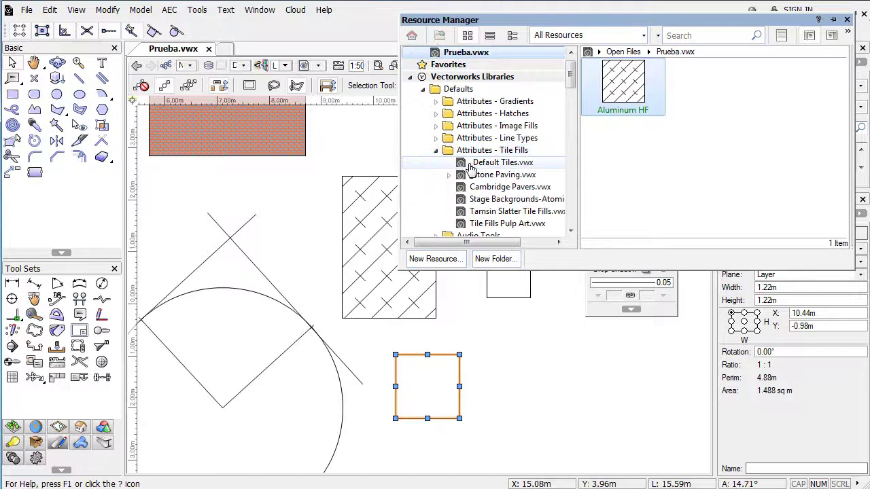
left_click(480, 166)
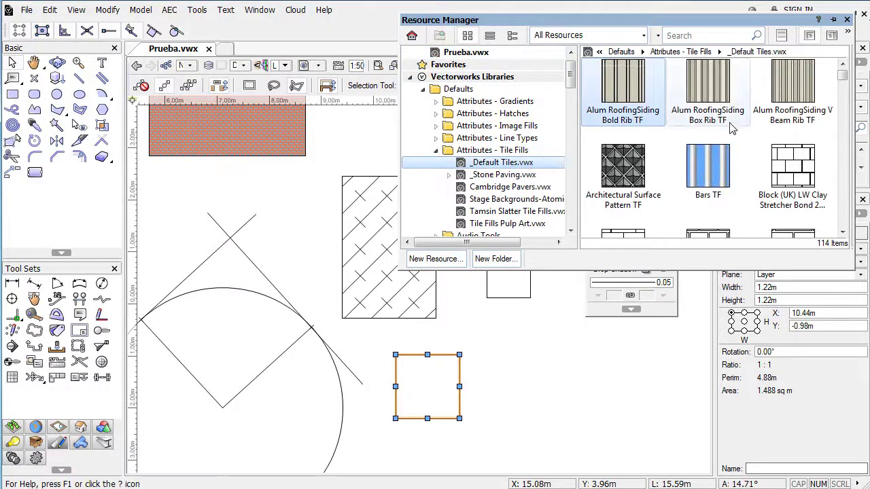
Step: Import Spanish Tile 03 TF with the folder hierarchy preserved and apply it as the selected square's fill
scroll(728, 153, "down", 10)
scroll(721, 148, "down", 5)
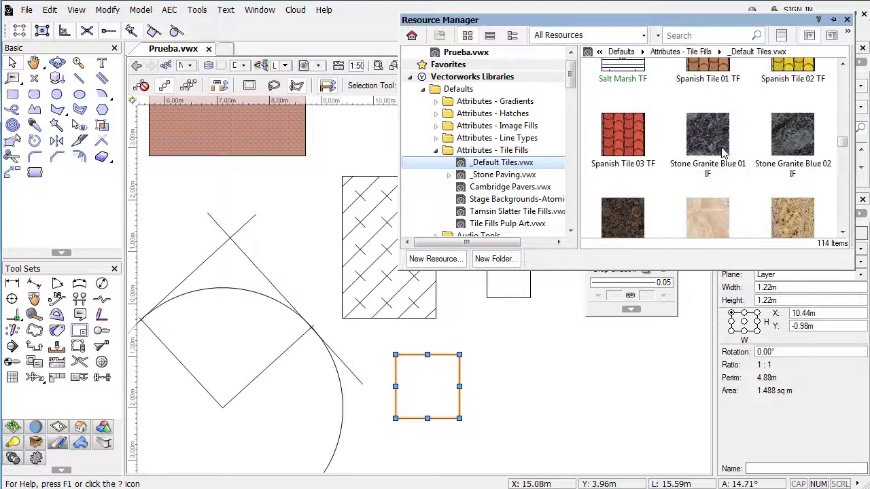
left_click(629, 146)
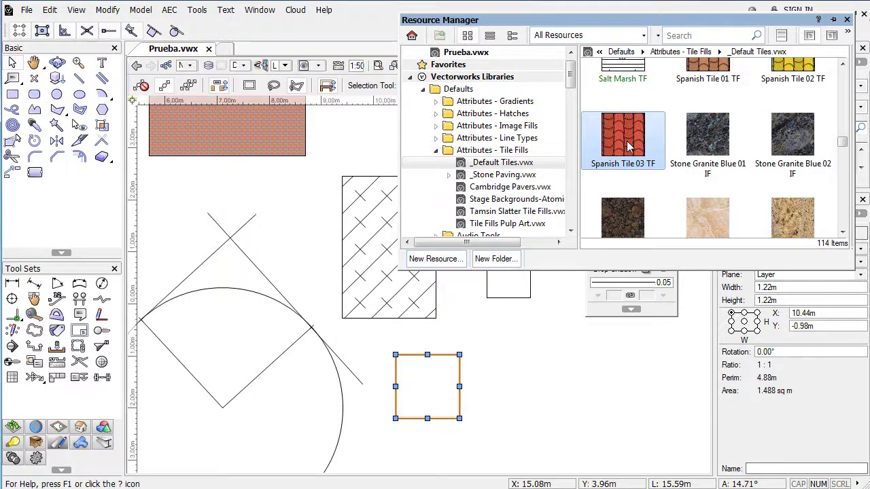
double_click(629, 147)
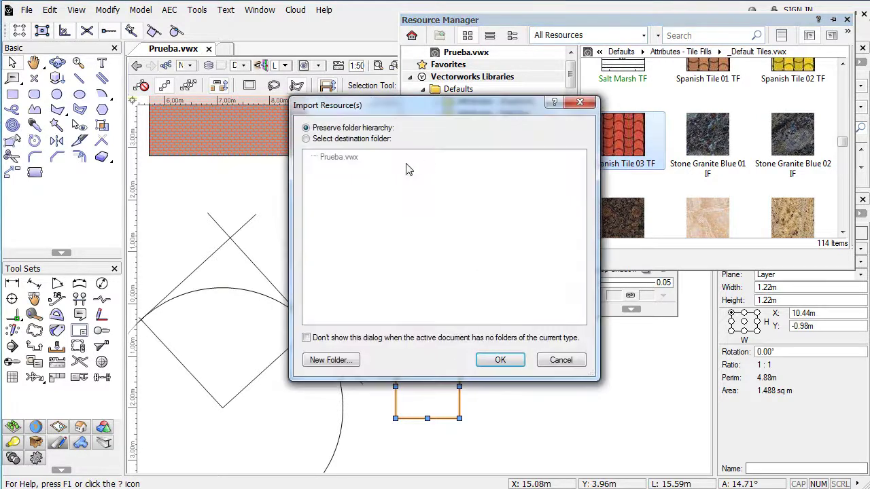
left_click(500, 360)
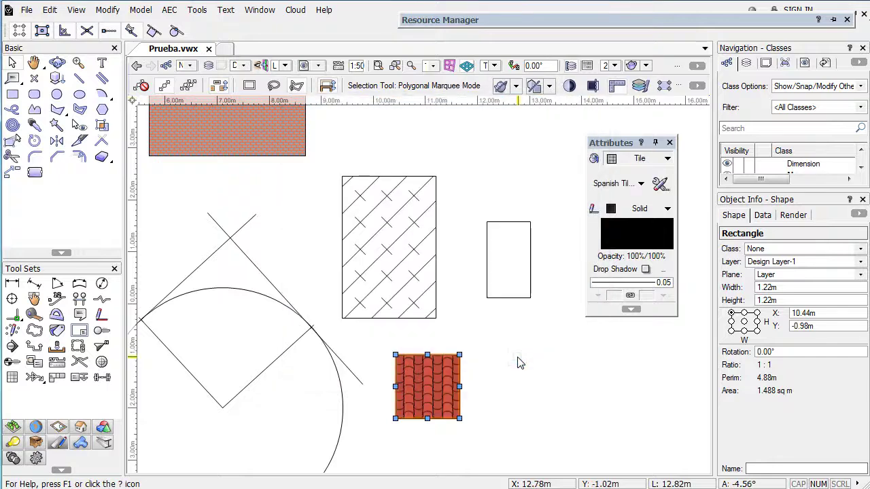
left_click(496, 384)
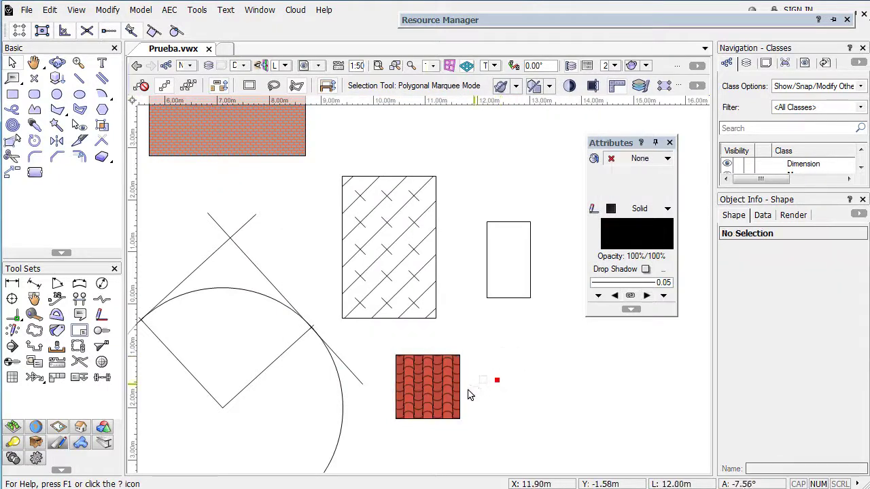
Step: Stretch the tile-filled square from its lower-right corner into a rectangle about 2.00 m wide and 1.50 m high
left_click(456, 408)
left_click_drag(459, 418, 500, 433)
left_click(315, 377)
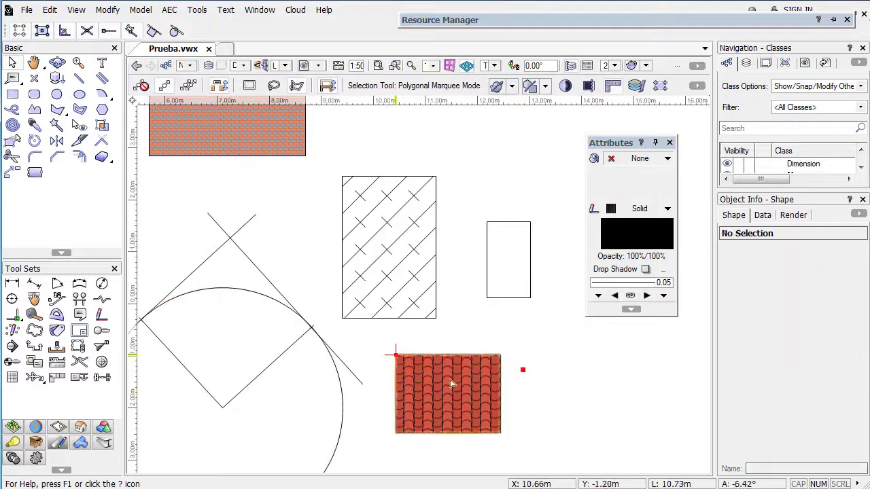
Step: Enlarge the Spanish tile pattern inside the rectangle with the Attribute Mapping tool
left_click(100, 126)
left_click_drag(468, 372, 505, 350)
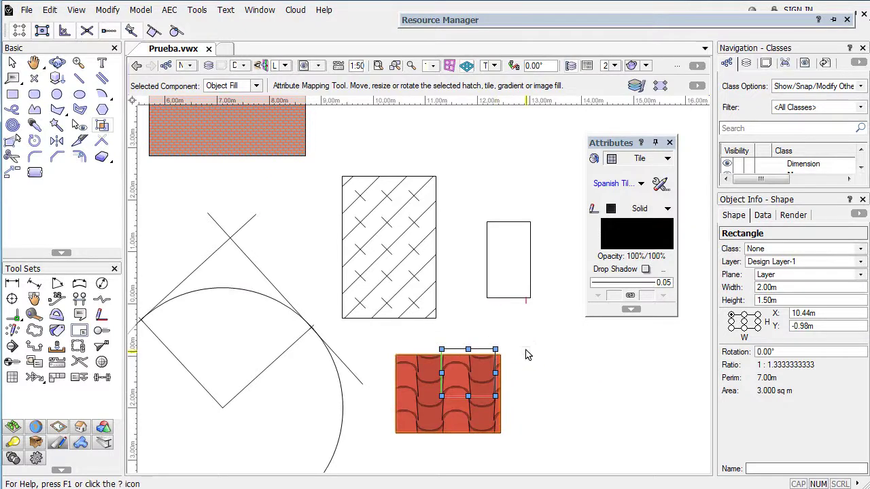
key("x")
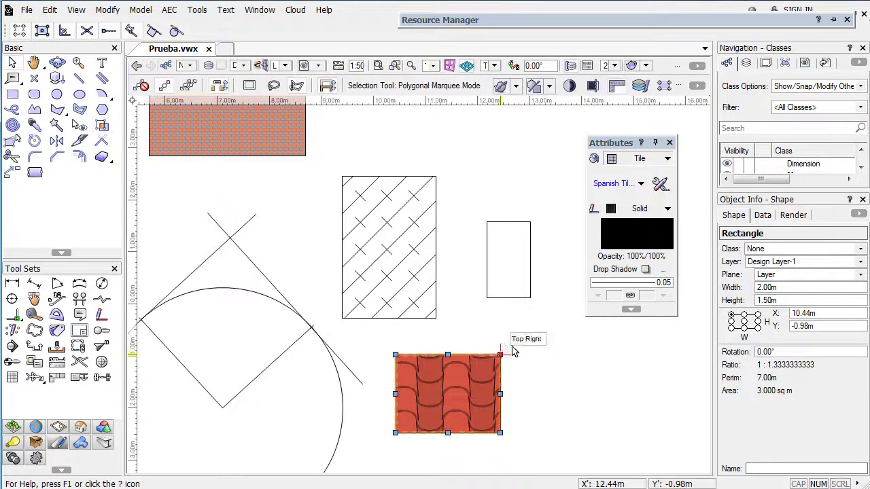
key("x")
Step: Move the tile-filled rectangle about 0.50 m to the left and 0.29 m up
left_click_drag(422, 381, 489, 404)
key("ctrl+z")
left_click(485, 402)
left_click(441, 385)
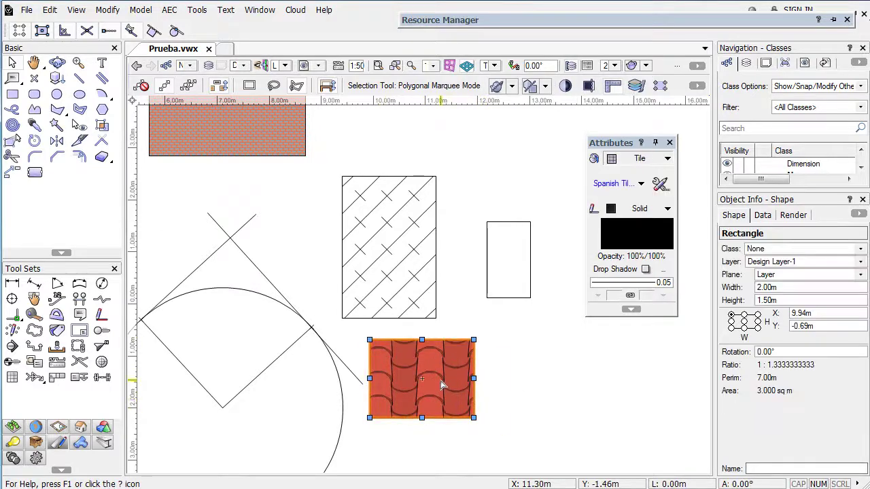
right_click(441, 385)
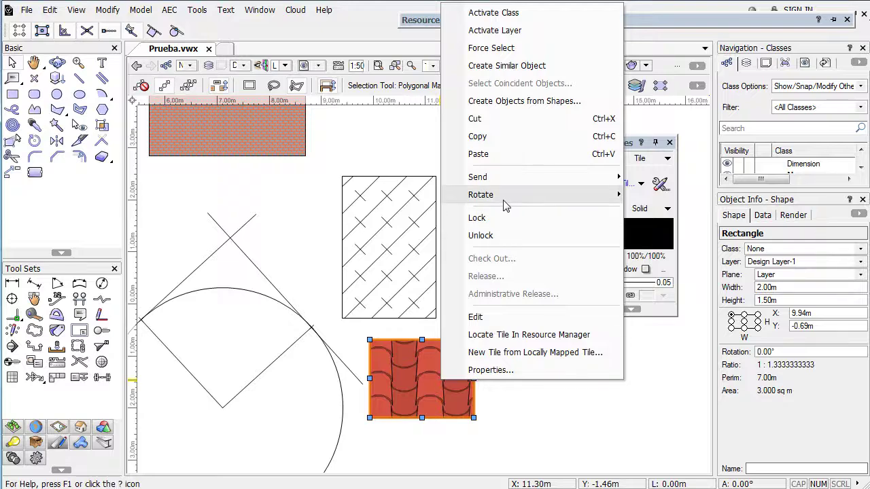
mouse_move(504, 199)
left_click(664, 196)
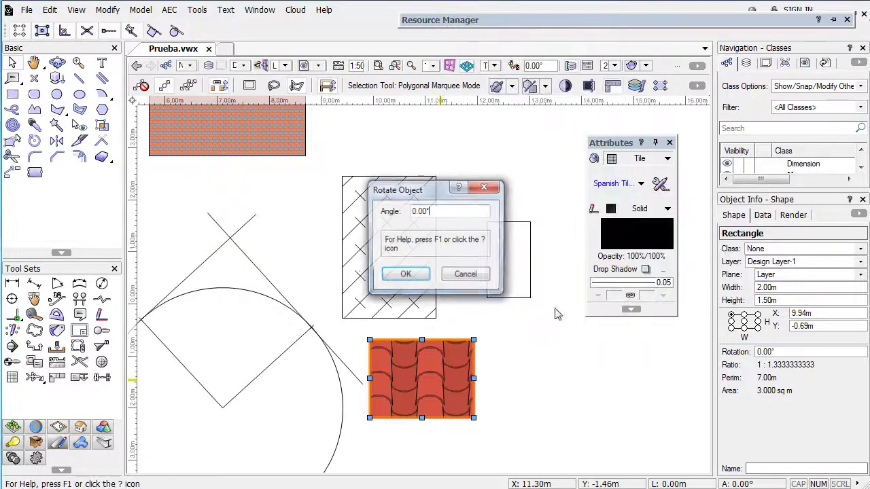
left_click(465, 274)
left_click(524, 384)
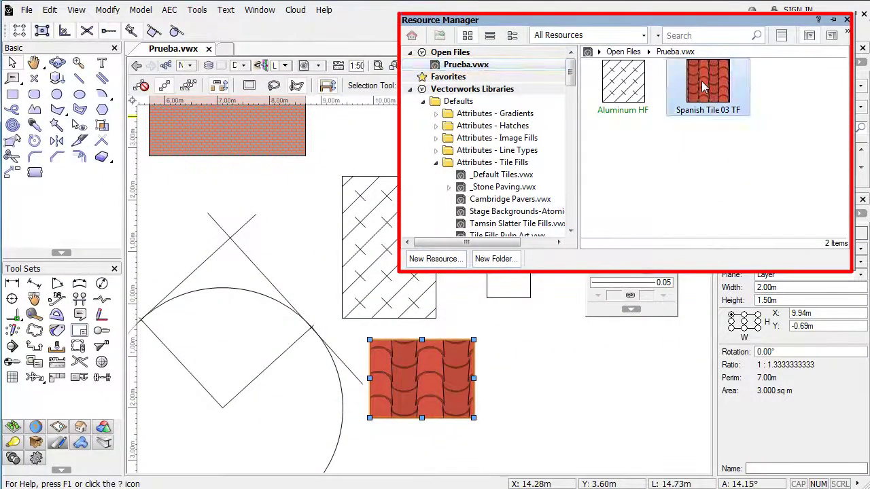
Step: Review the tile settings of the Spanish Tile 03 TF resource and close them without saving changes
right_click(704, 86)
left_click(738, 174)
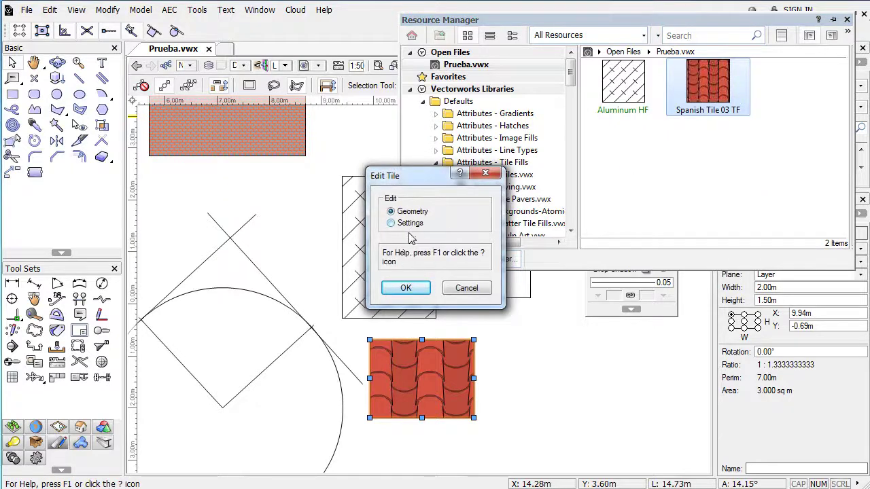
left_click(394, 224)
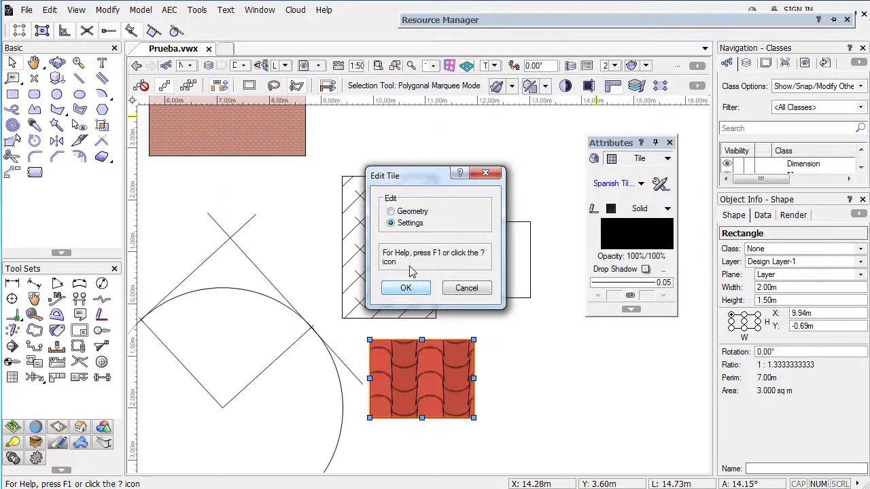
left_click(409, 293)
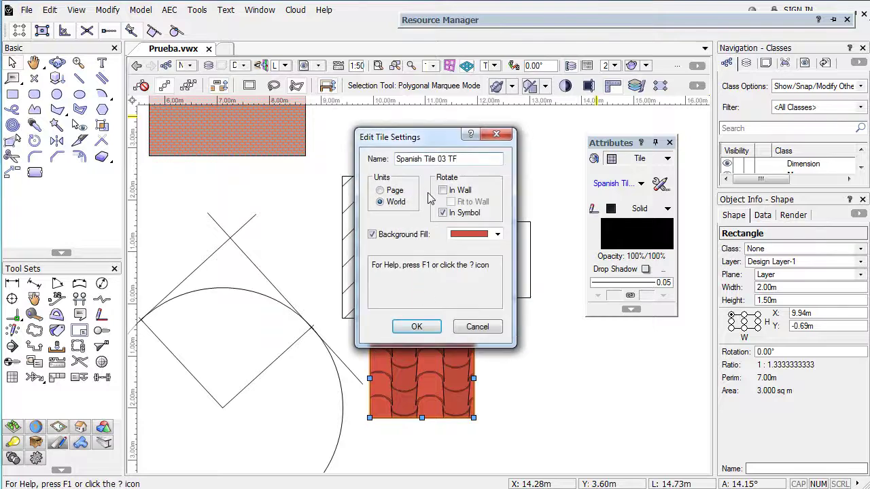
left_click(479, 325)
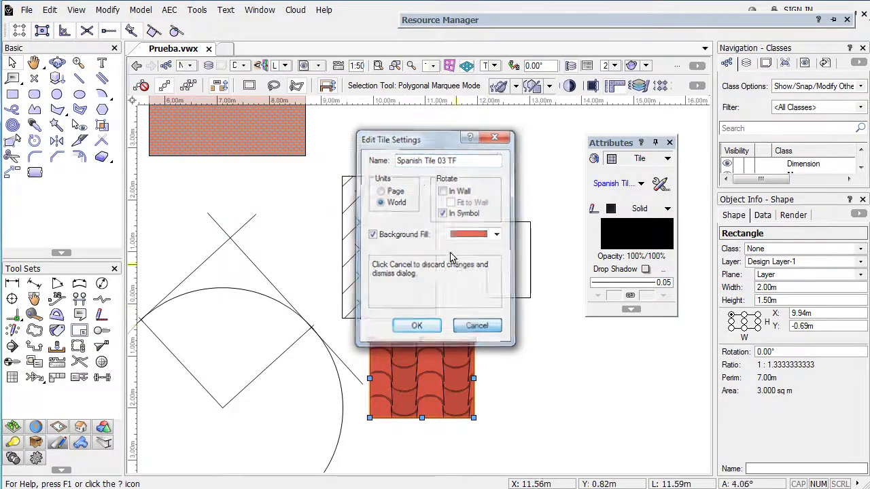
Step: Open the geometry of the Spanish Tile 03 TF resource for inspection and return to the drawing without editing it
right_click(443, 362)
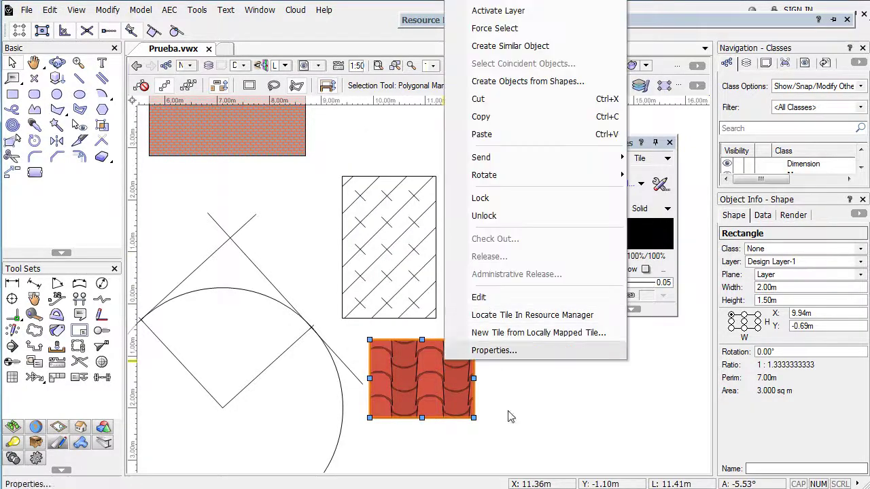
left_click(523, 402)
mouse_move(551, 27)
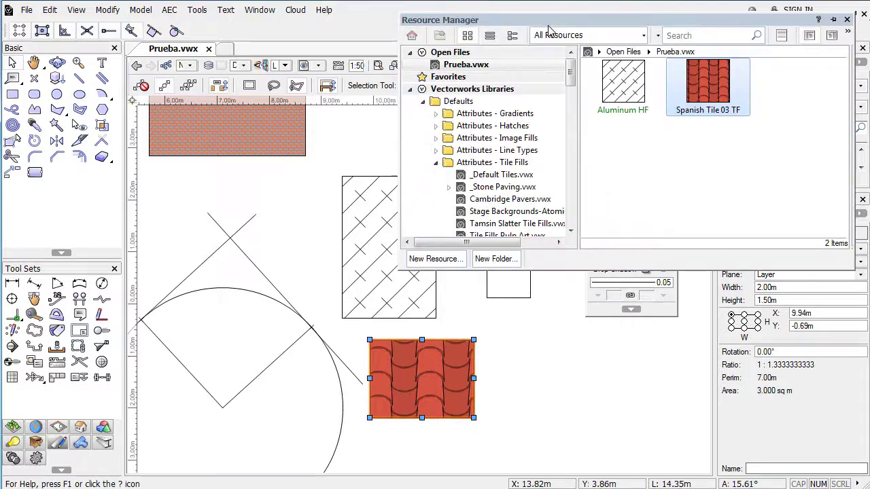
right_click(719, 96)
left_click(766, 189)
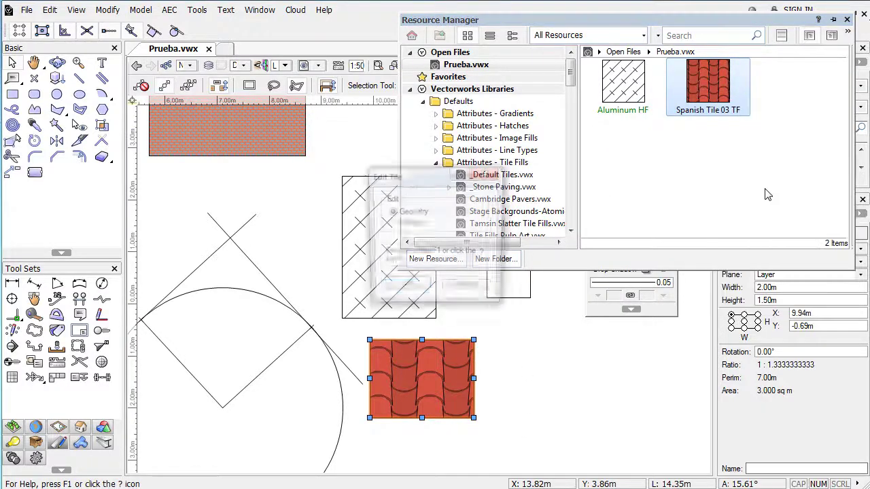
left_click(405, 288)
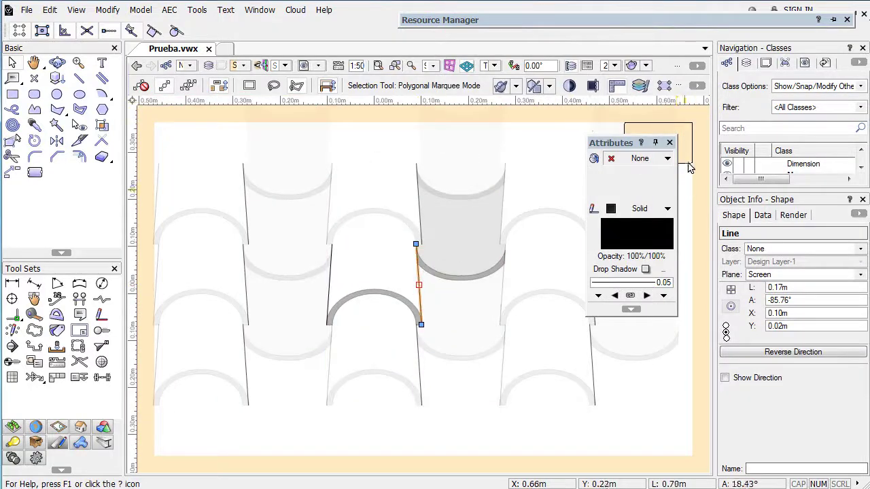
left_click(640, 142)
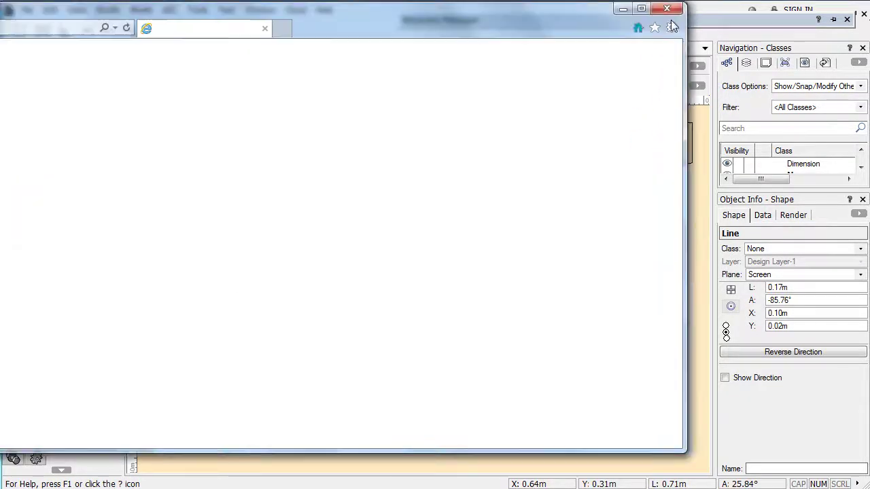
left_click(670, 9)
mouse_move(626, 144)
left_mouse_down()
mouse_move(578, 144)
mouse_move(596, 141)
left_mouse_up()
left_click(654, 150)
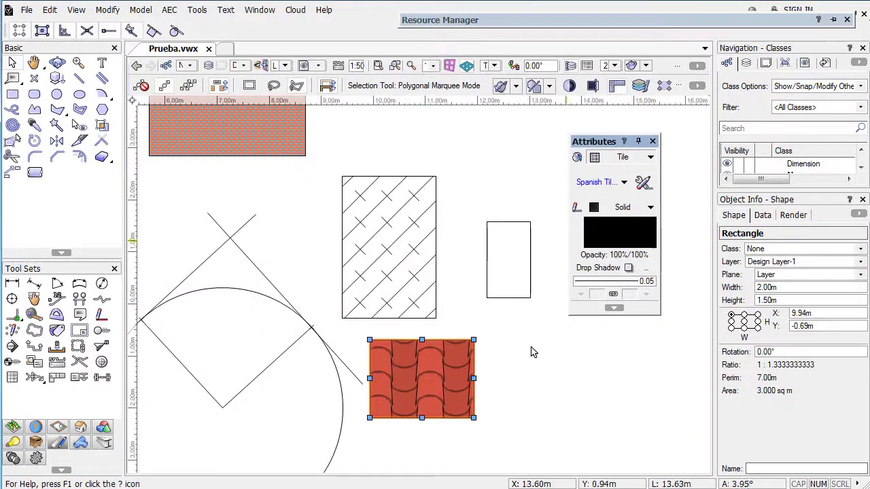
Step: Rotate the Spanish tile pattern inside the selected rectangle by setting its local mapping rotation to 90°
left_click(532, 365)
left_click(460, 358)
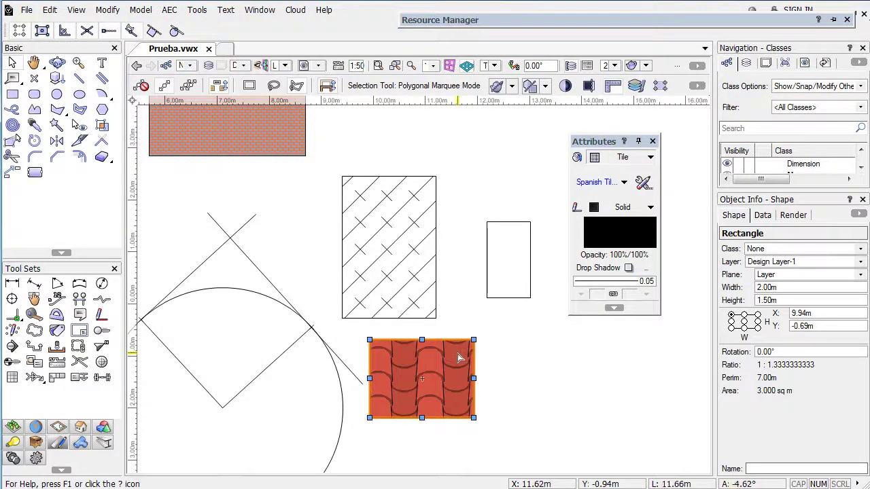
left_click(649, 191)
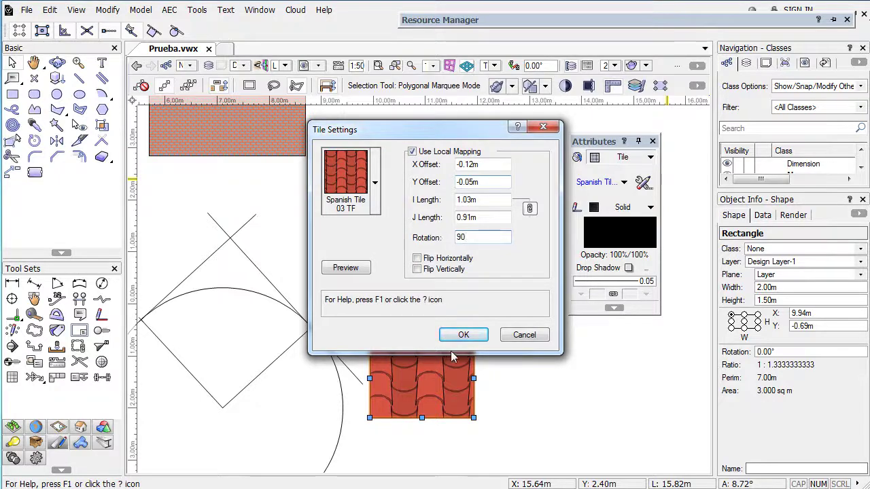
left_click(463, 334)
left_click(512, 375)
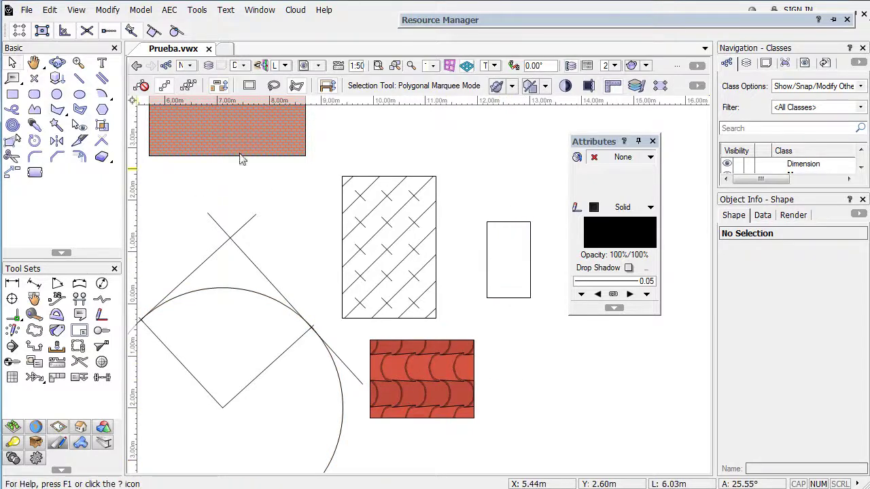
Step: Enlarge the empty rectangle beside the hatched one to about 1.40 m wide and 2.42 m high, and select it
left_click(495, 246)
left_click(516, 385)
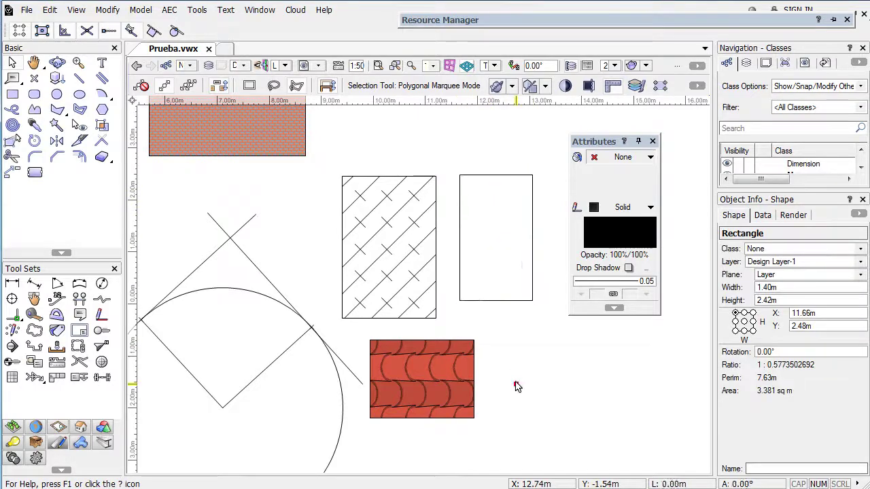
left_click(512, 175)
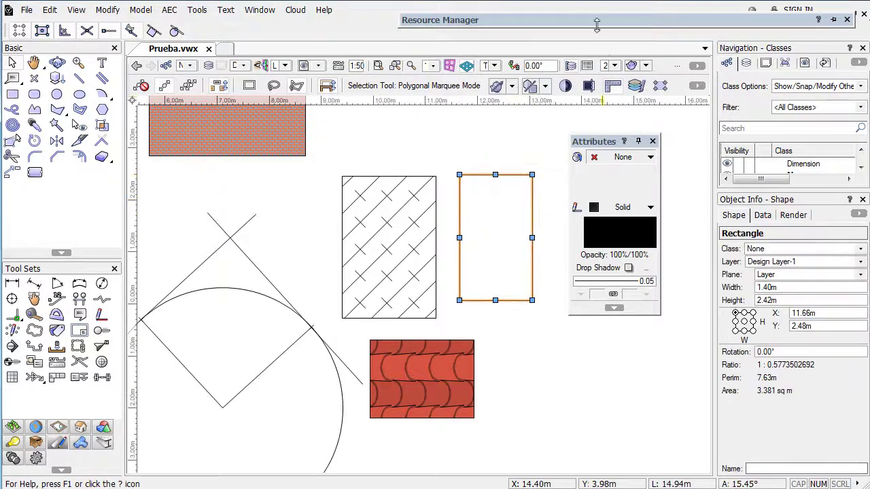
Step: Create a new image resource in Prueba from the Tulipanes picture, using JPEG compression
mouse_move(596, 25)
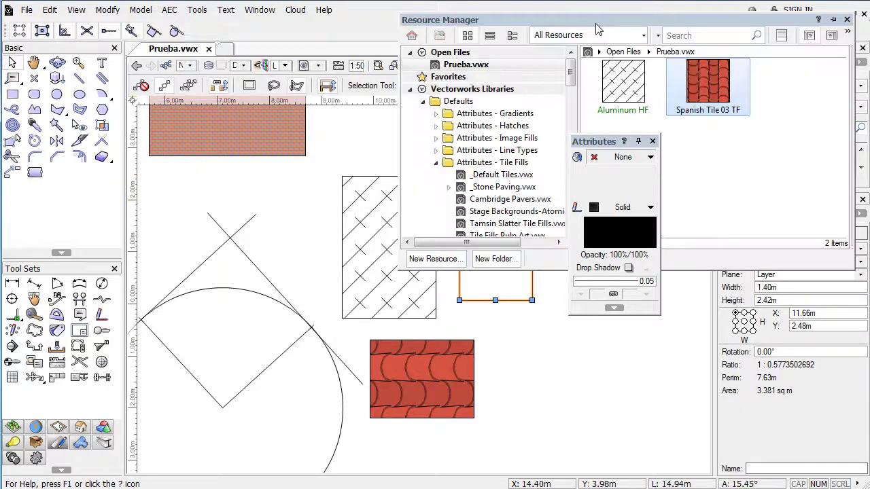
left_click(697, 139)
right_click(698, 139)
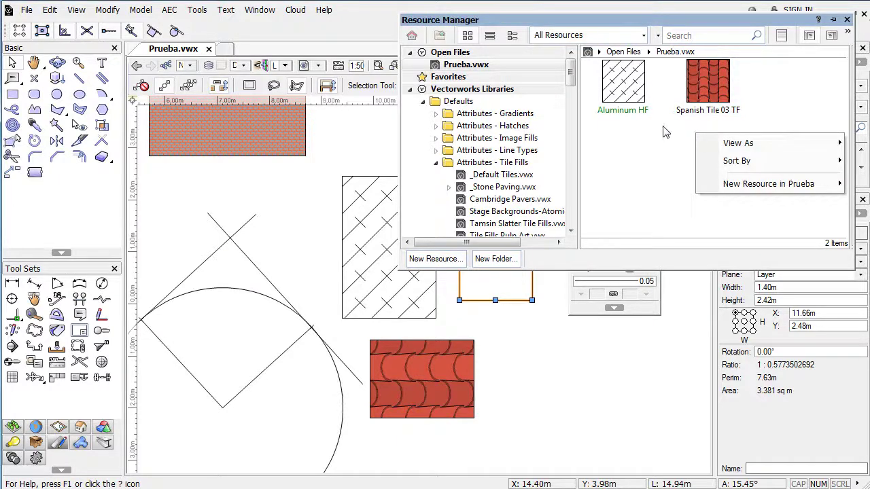
right_click(666, 124)
mouse_move(720, 170)
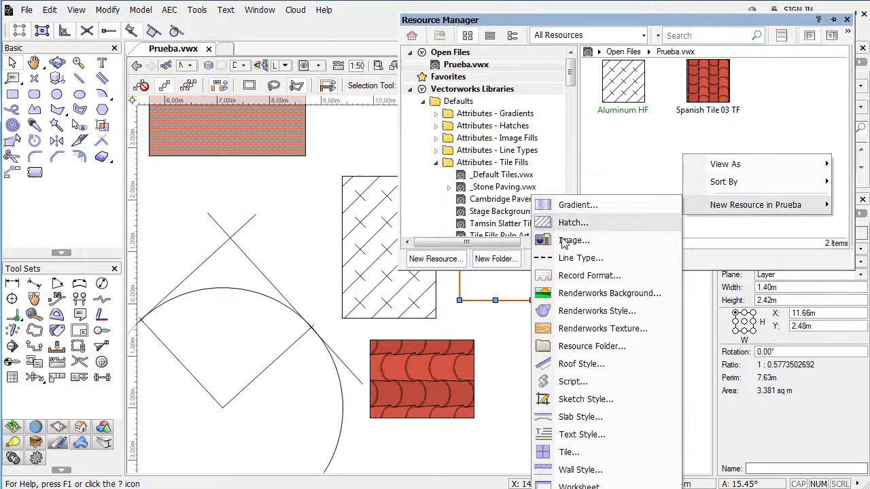
left_click(566, 240)
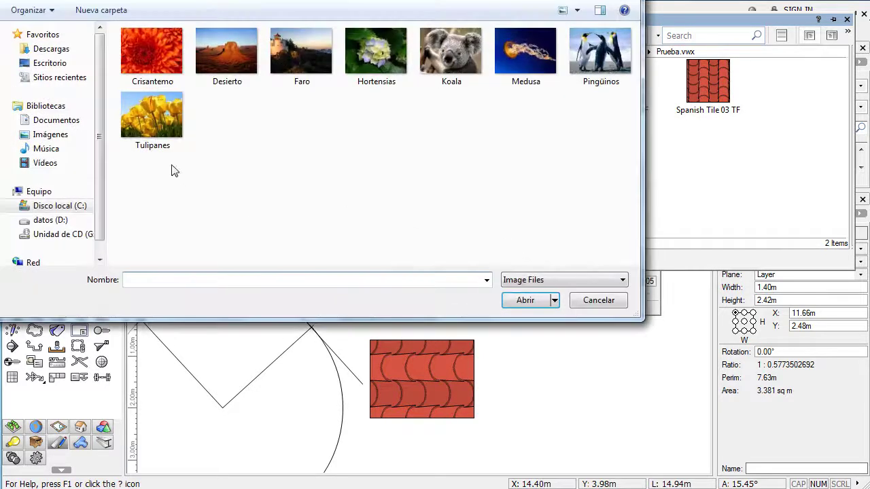
left_click(179, 137)
left_click(527, 308)
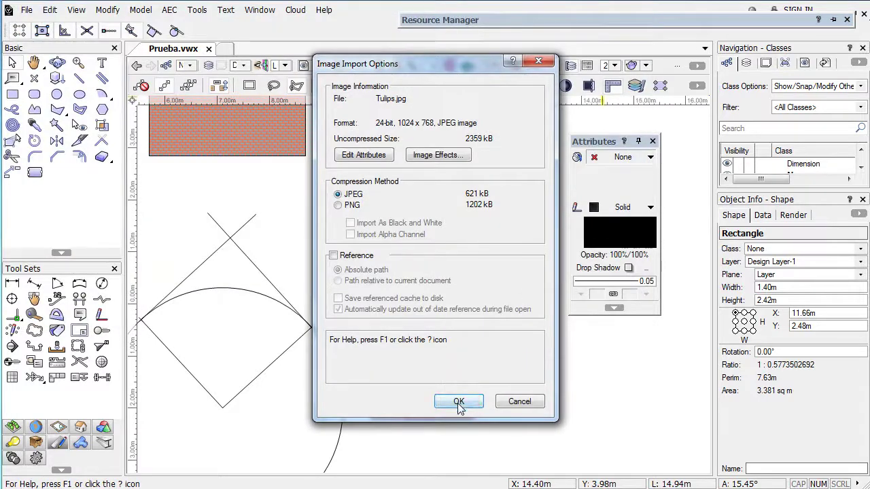
left_click(459, 402)
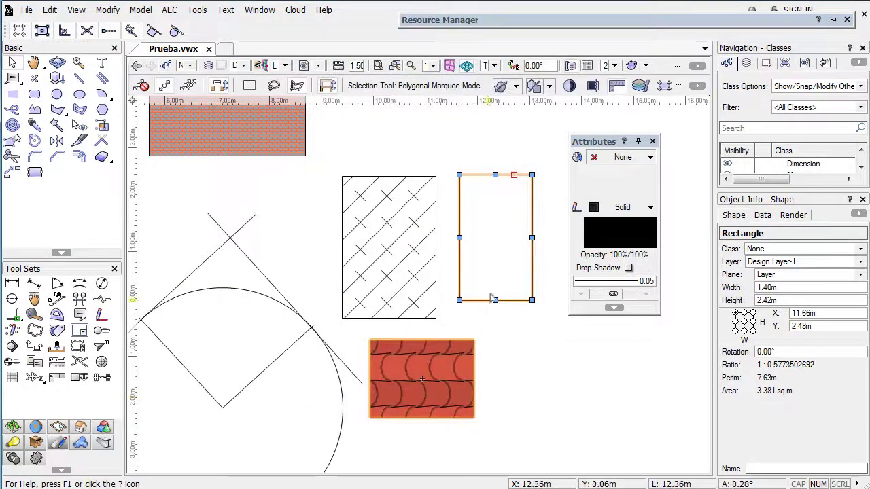
Step: Fill the enlarged empty rectangle with the Tulips image
mouse_move(704, 25)
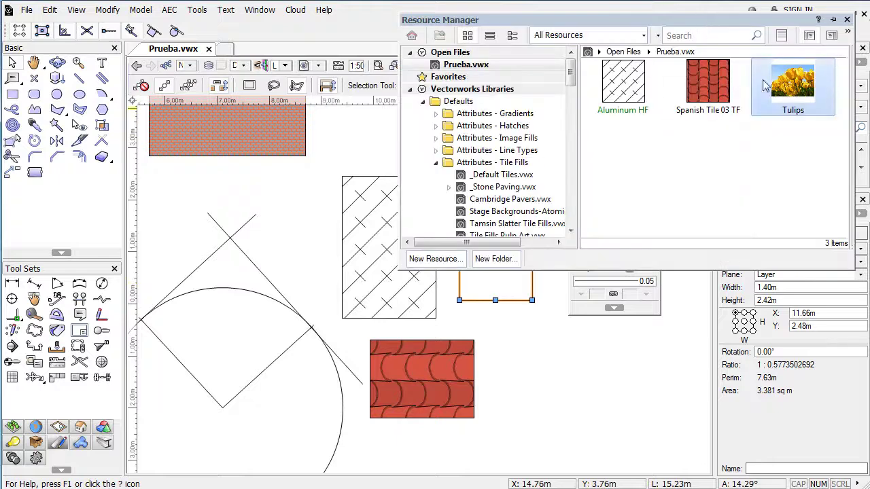
left_click_drag(791, 85, 524, 208)
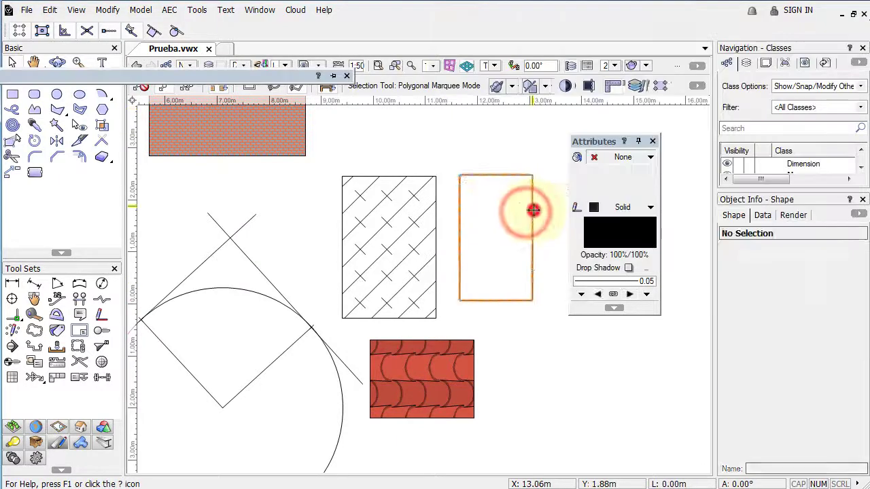
left_click(618, 157)
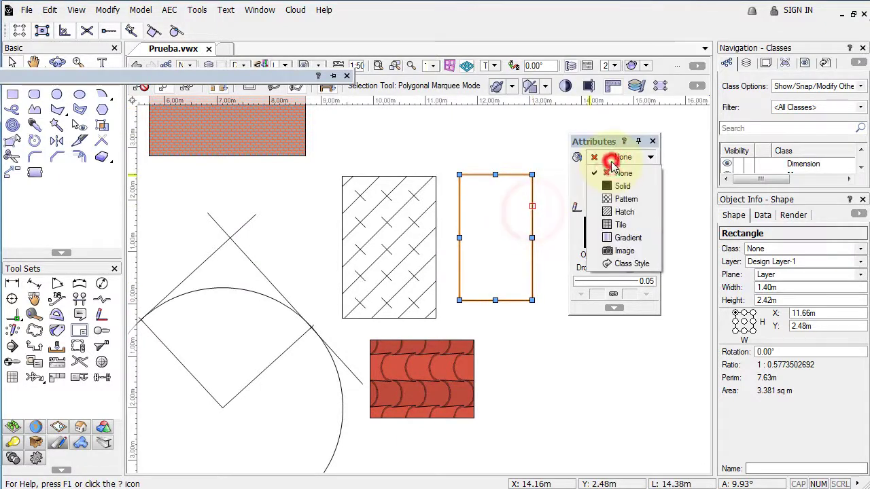
left_click(630, 251)
left_click(553, 366)
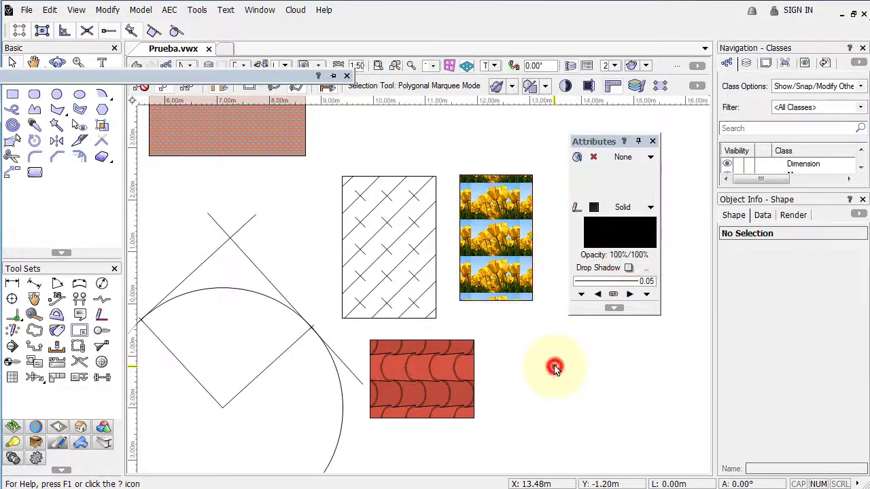
Step: Enlarge the tulip image inside its rectangle with the Attribute Mapping tool, and deselect the rectangle
left_click(518, 226)
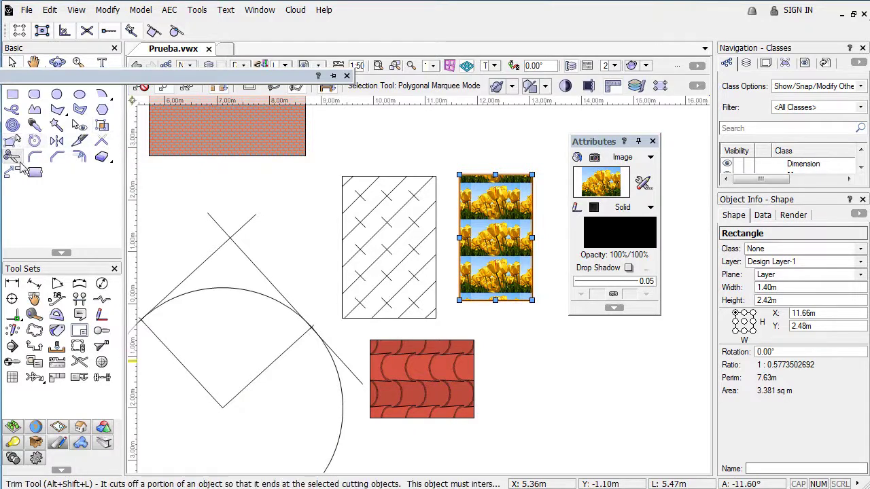
left_click(102, 125)
left_click_drag(519, 219, 549, 124)
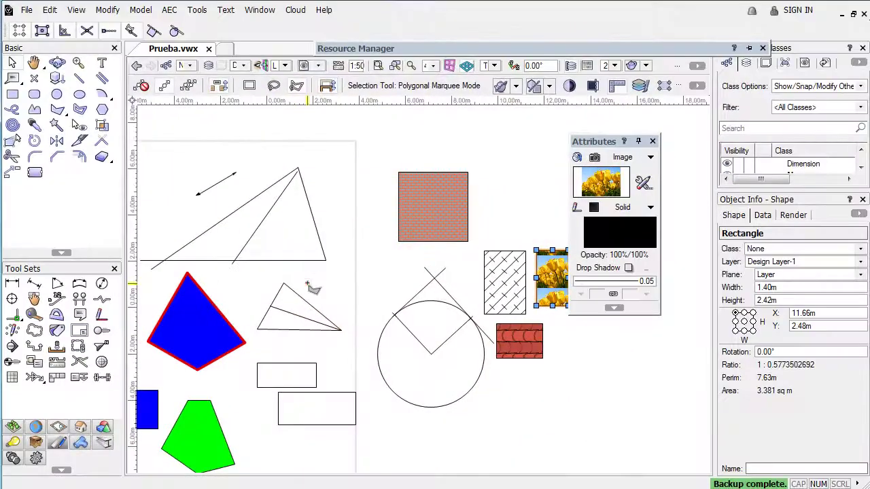
left_click(307, 285)
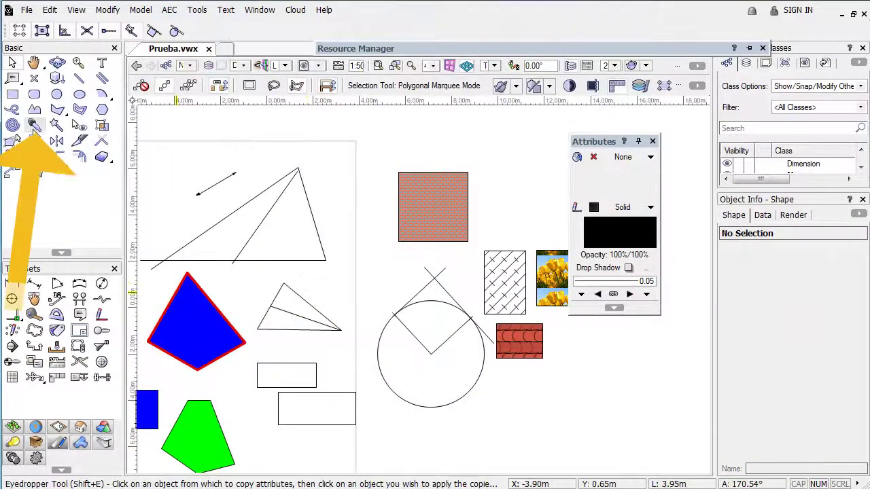
Step: Copy the blue fill and red outline of the four-sided polygon to the upper empty rectangle and the circle with the Eyedropper tool
left_click(34, 126)
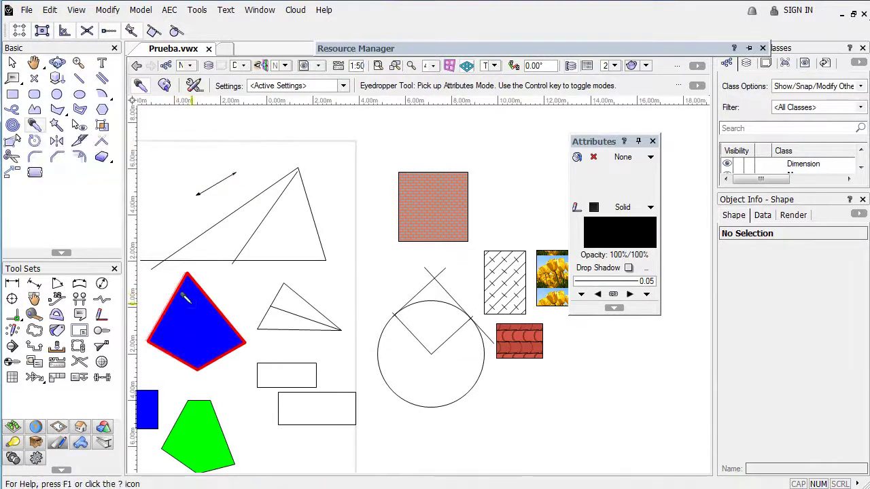
left_click(166, 85)
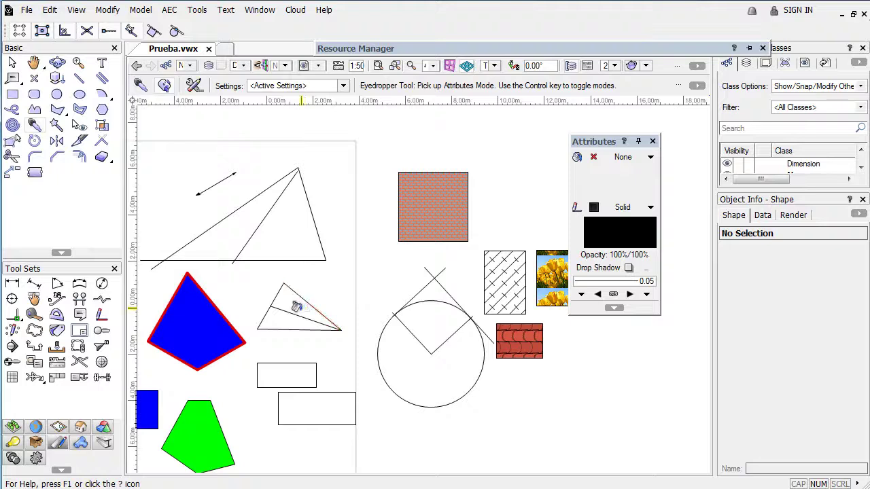
left_click(289, 374)
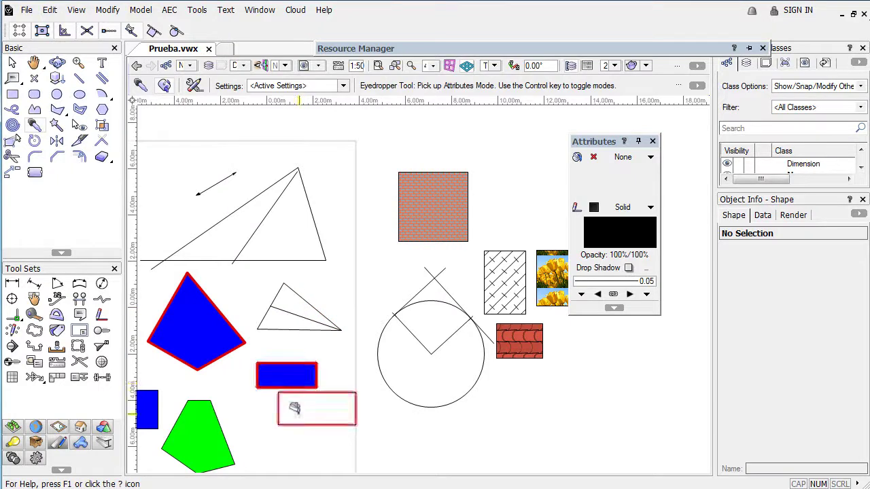
left_click(430, 332)
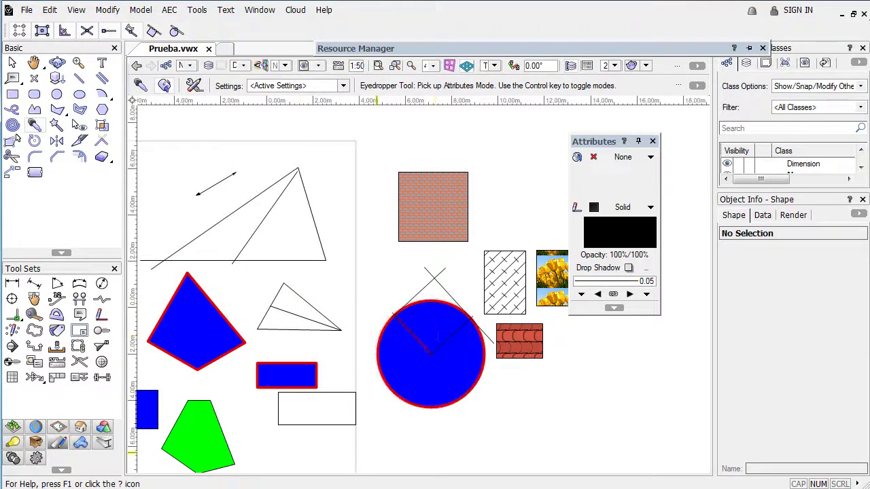
Step: Copy the green fill and thin black outline of the green polygon to the circle with the Eyedropper tool
left_click(140, 86)
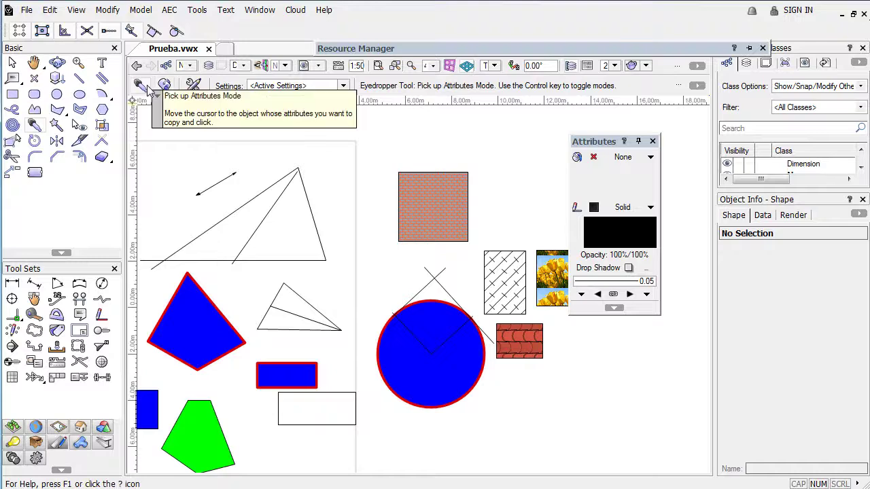
left_click(204, 419)
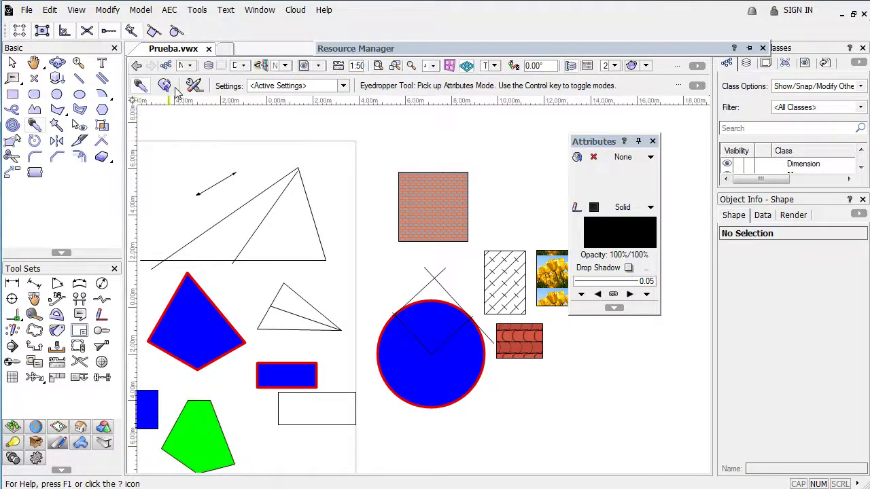
left_click(421, 360)
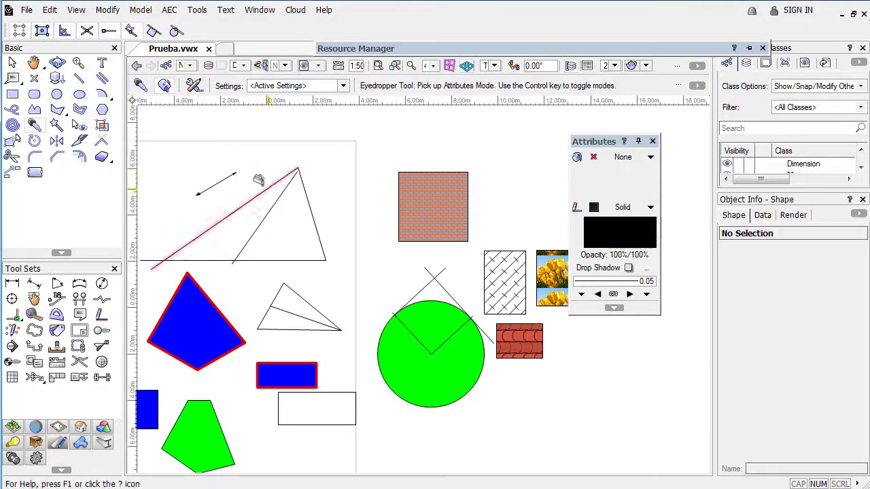
left_click(12, 62)
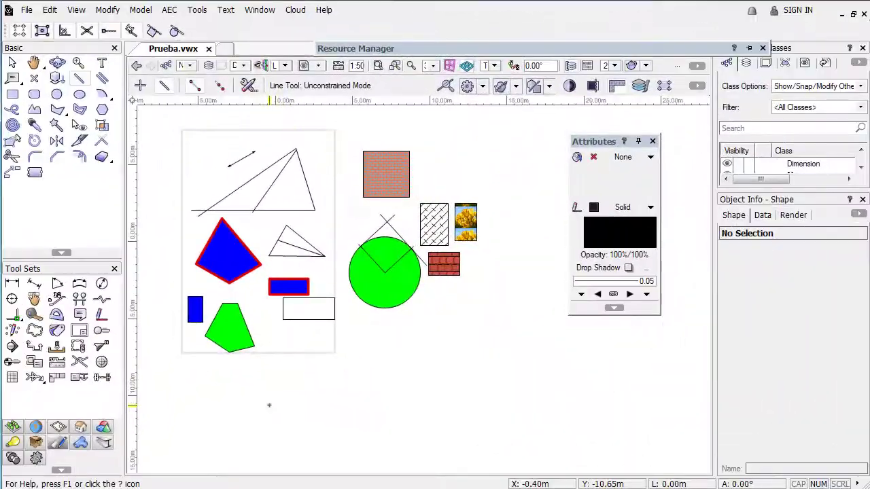
Step: Draw three connected lines forming a closed triangle below the other shapes, with sides about 10 m, 7.1 m and 14.3 m long
left_click(269, 406)
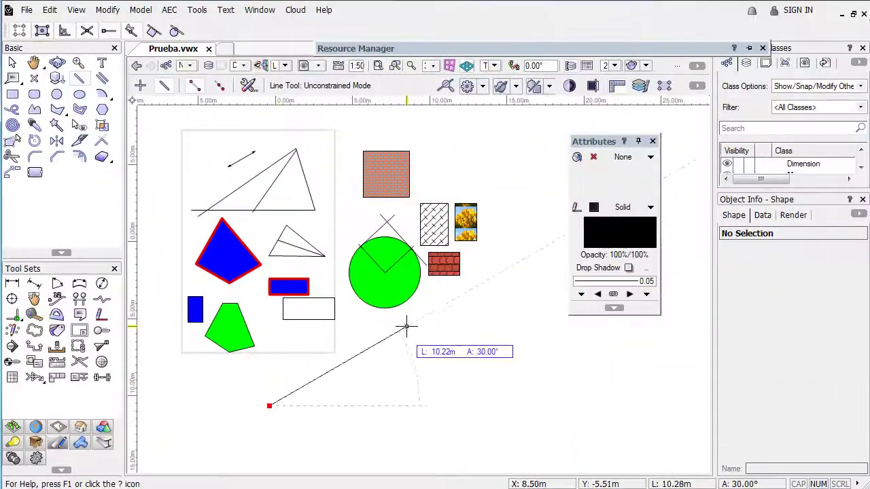
left_click(402, 330)
left_click(403, 329)
left_click(489, 396)
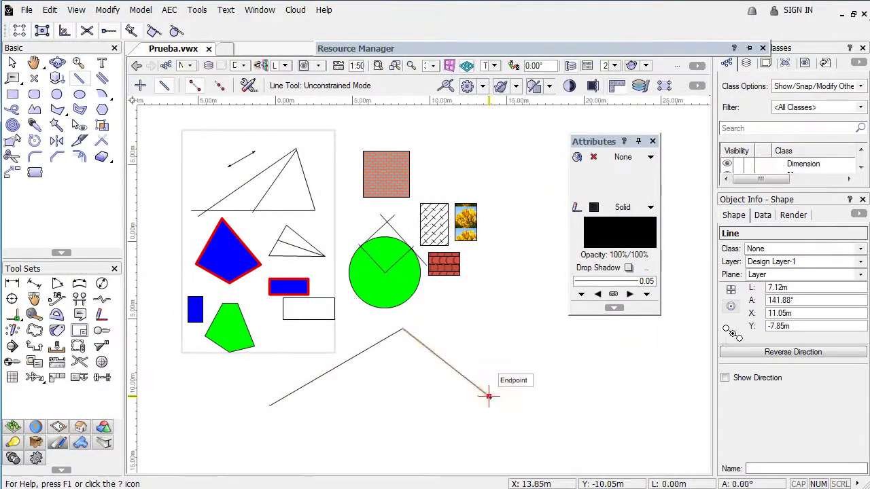
left_click(269, 406)
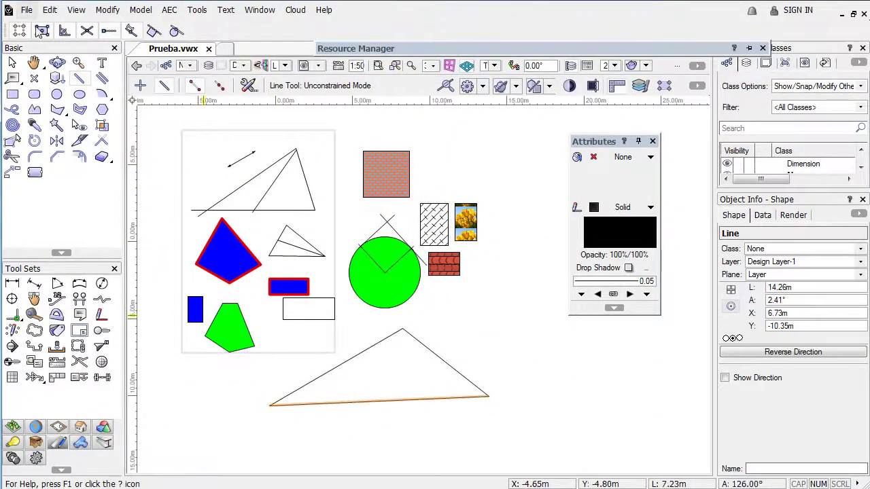
Step: Select the triangle's three lines with a polygonal marquee and compose them into a single polygon
left_click(11, 62)
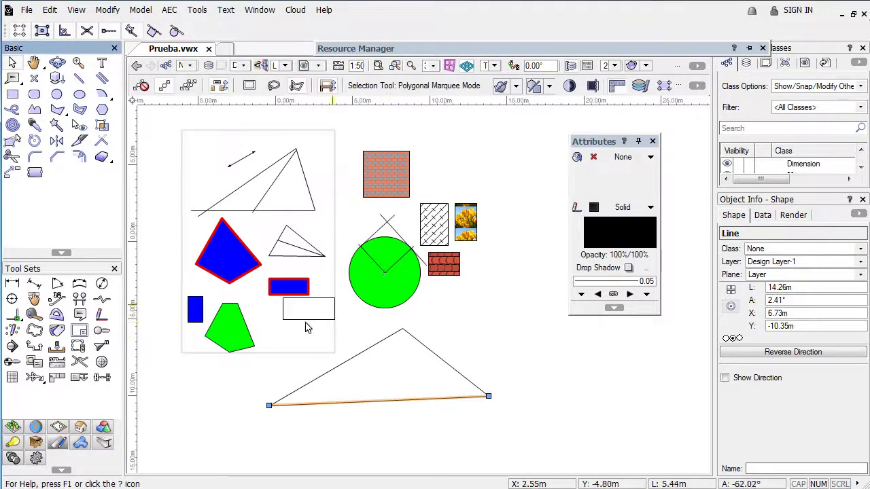
left_click(265, 332)
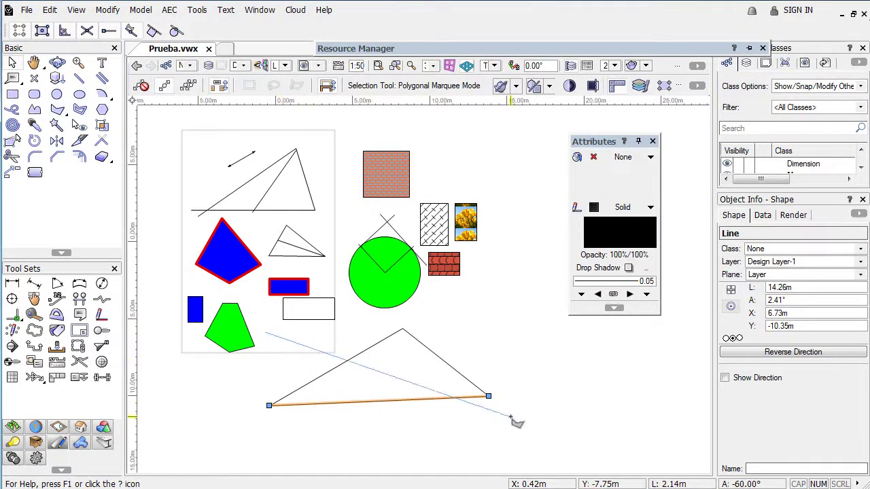
left_click(517, 421)
double_click(336, 365)
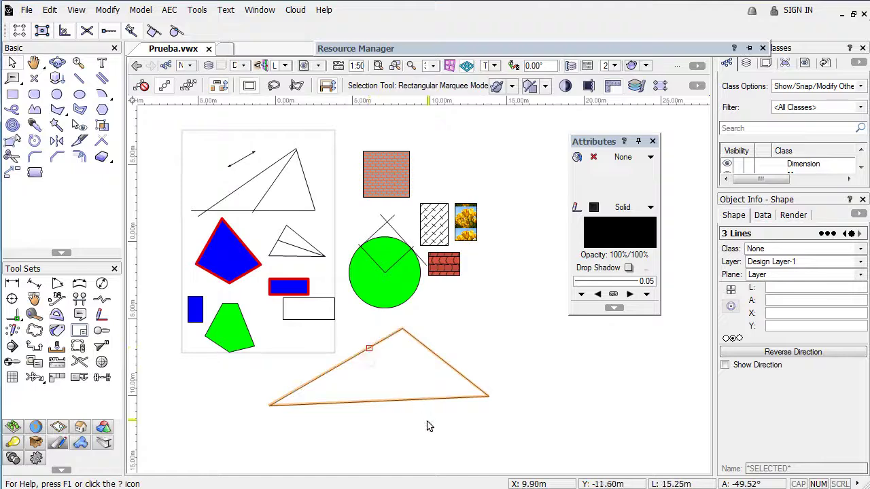
left_click(107, 10)
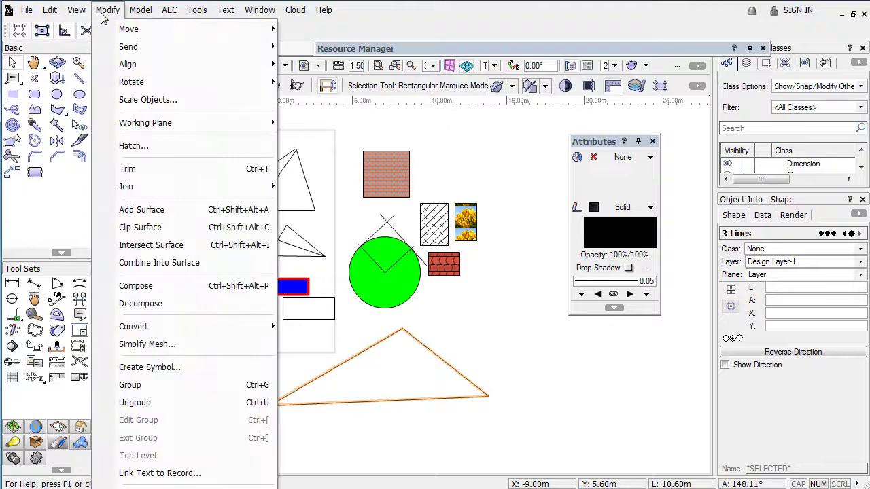
left_click(171, 292)
Step: Examine the engineering properties of the composed triangle, including its area, perimeter, centroid and moments of inertia
left_click(140, 10)
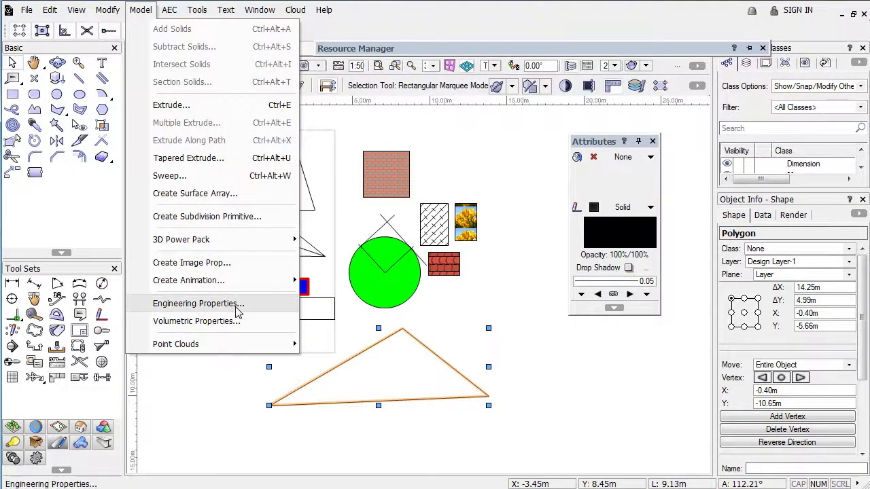
left_click(280, 311)
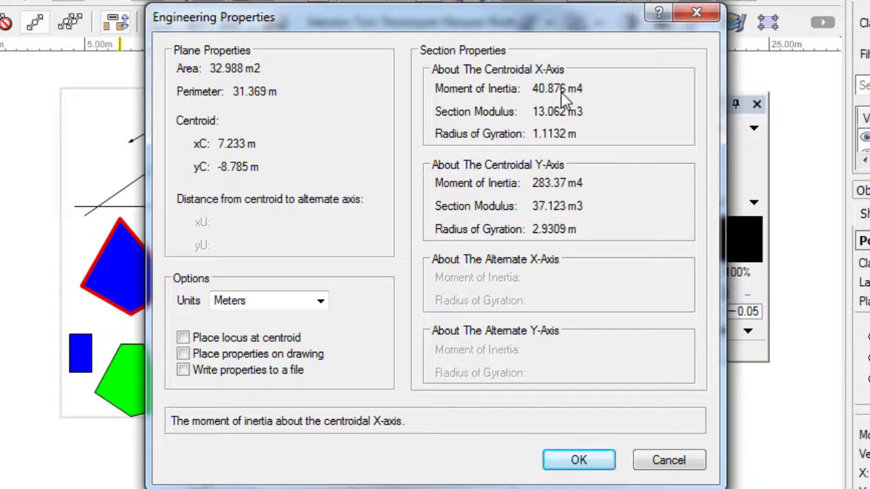
left_click(696, 13)
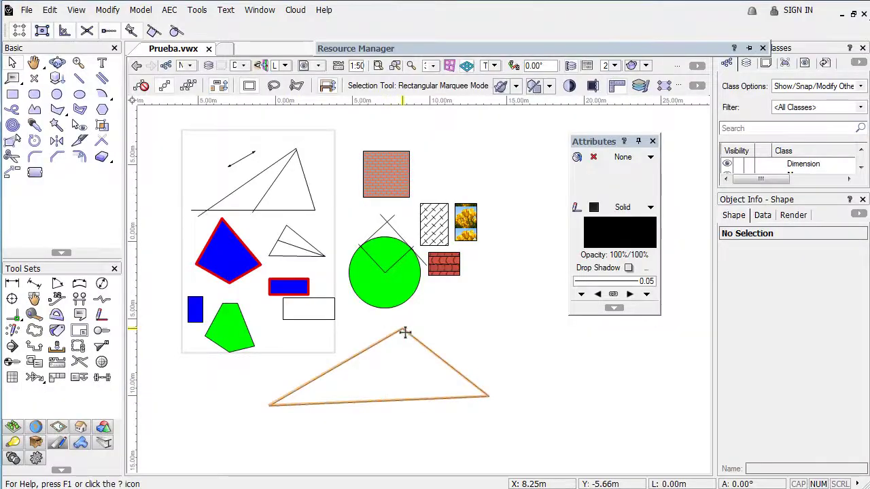
Step: Review the triangle polygon's vertex and perimeter data in its object information, and deselect it
left_click(388, 386)
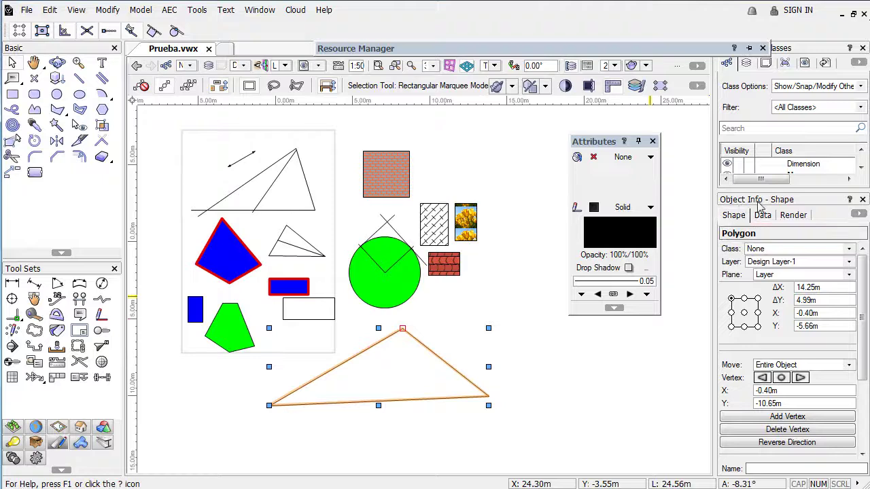
scroll(781, 380, "down", 4)
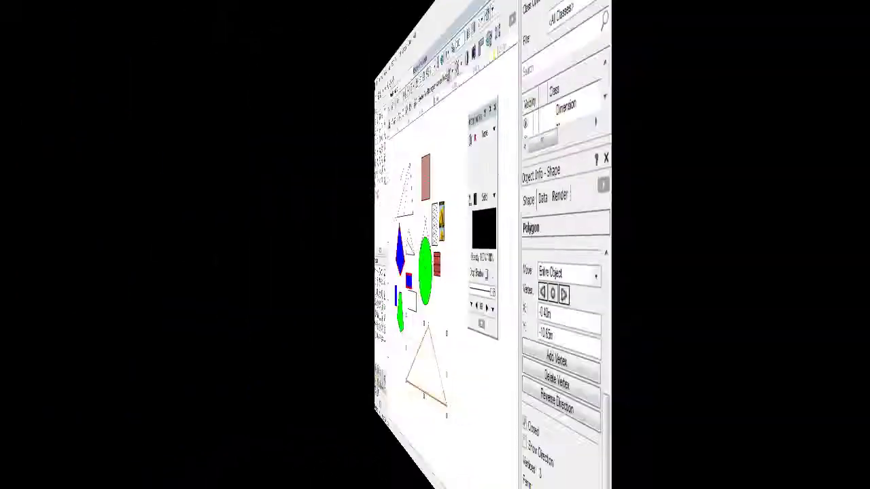
left_click(269, 340)
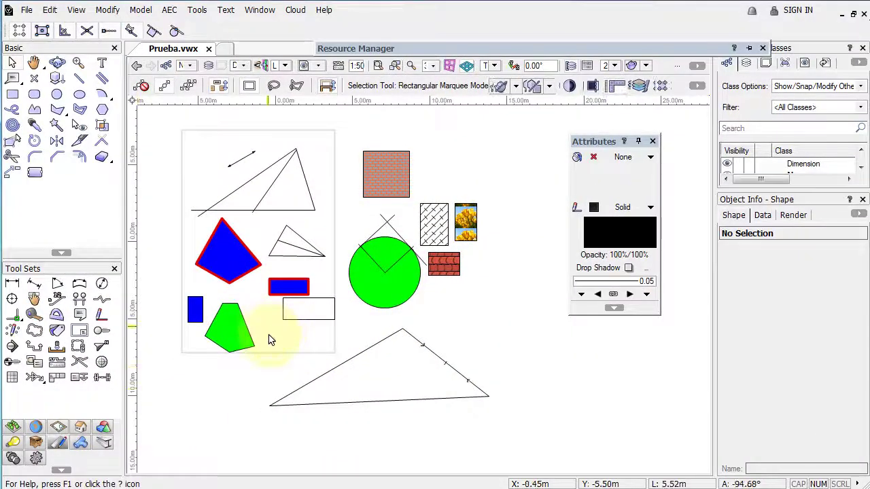
Step: Select the whole composed triangle polygon below the other shapes for modification
left_click_drag(528, 435, 258, 316)
left_click(103, 10)
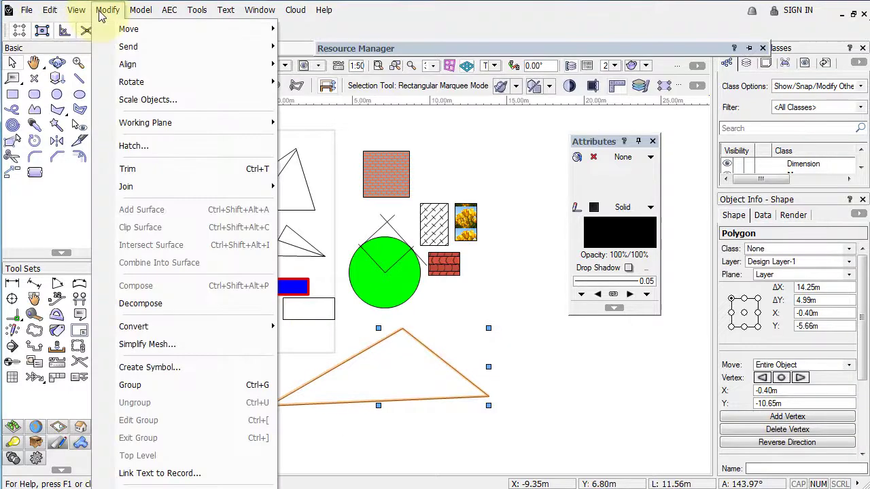